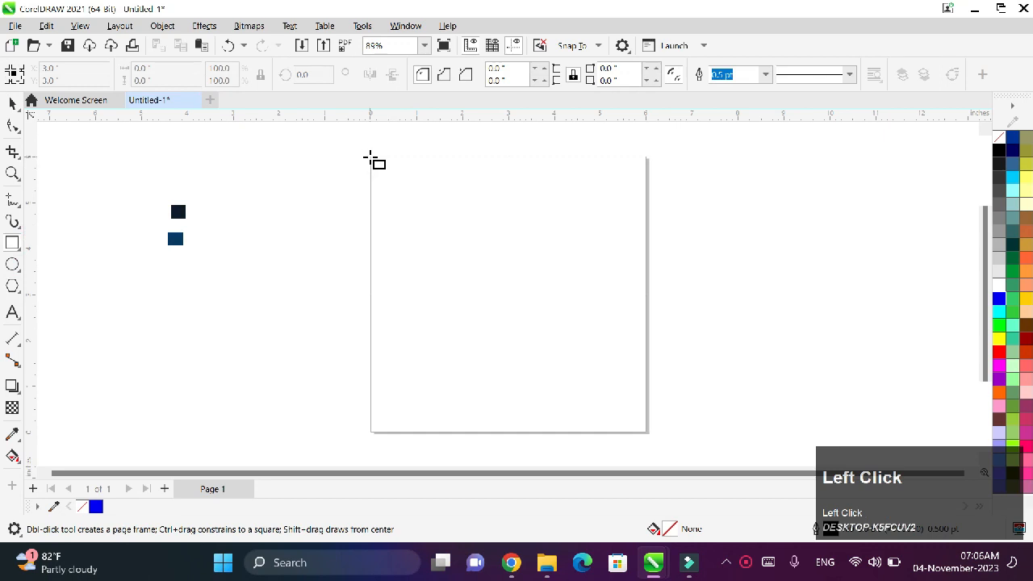
Draw a rectangle covering the whole page, about 5.97 by 6 inches.
left_click_drag(371, 157, 648, 434)
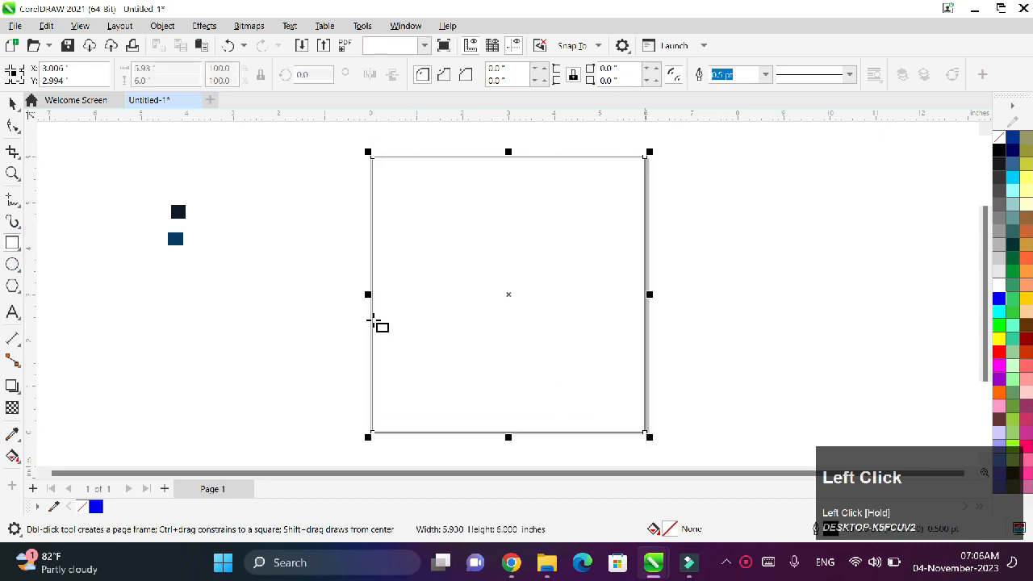
scroll(374, 322, "up", 5)
left_click_drag(386, 276, 379, 282)
scroll(633, 263, "down", 5)
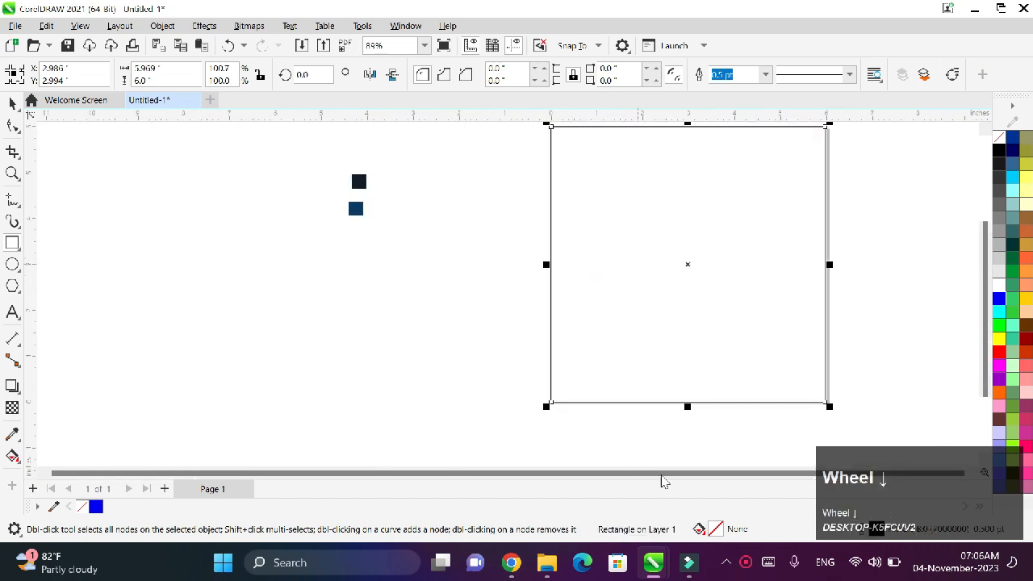
left_click_drag(722, 473, 722, 473)
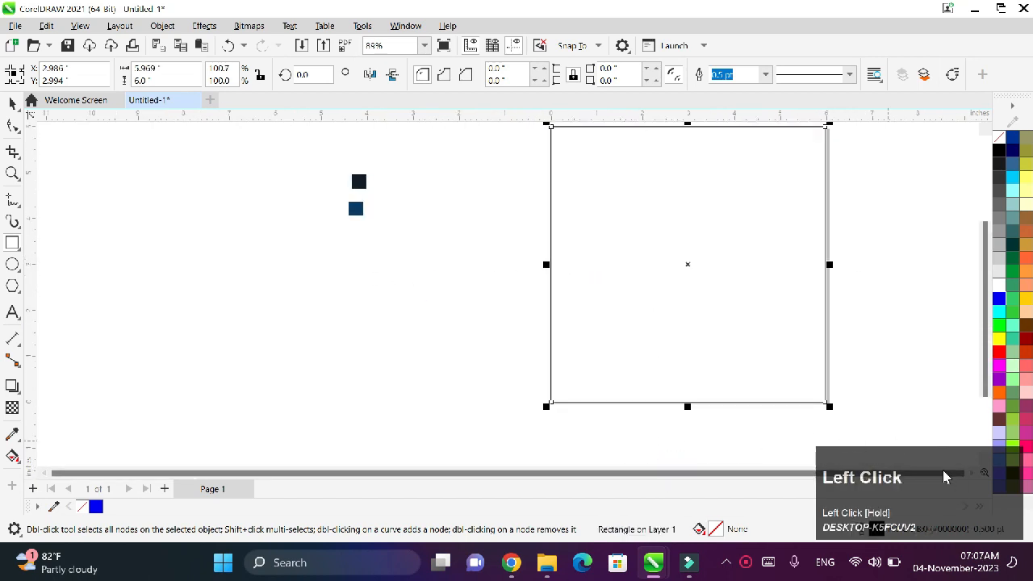
left_click_drag(986, 275, 986, 262)
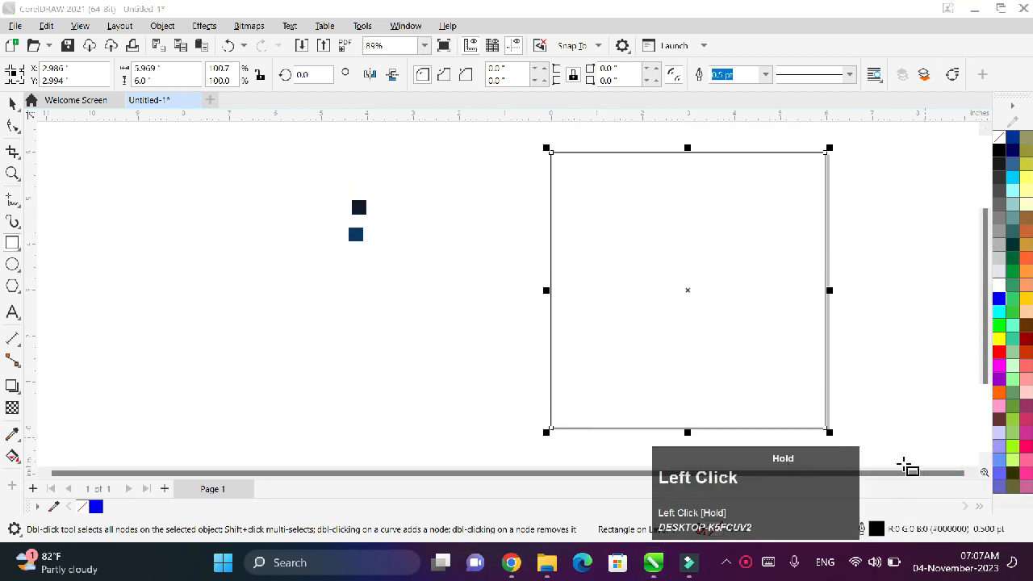
left_click(973, 472)
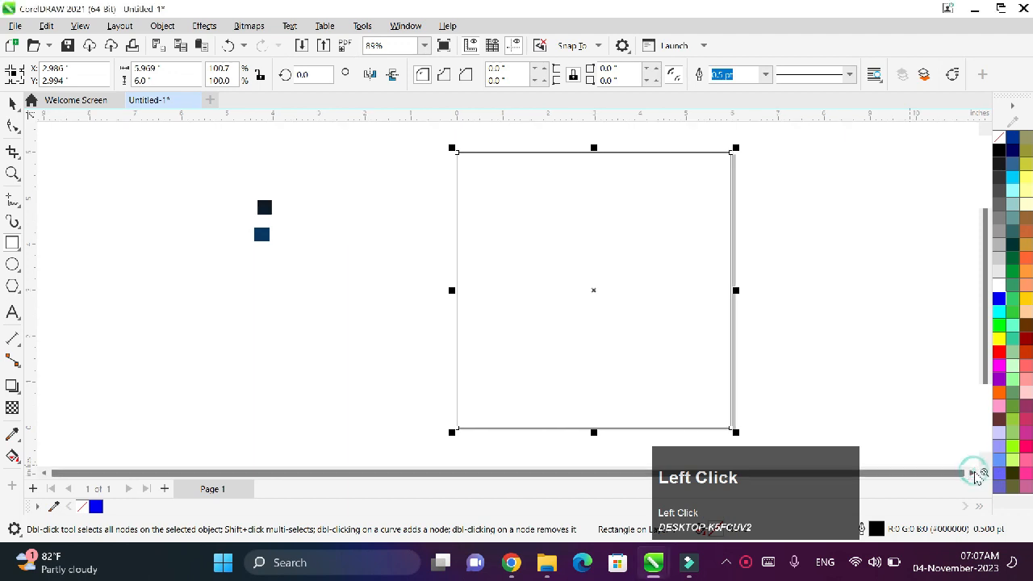
left_click_drag(882, 411, 896, 382)
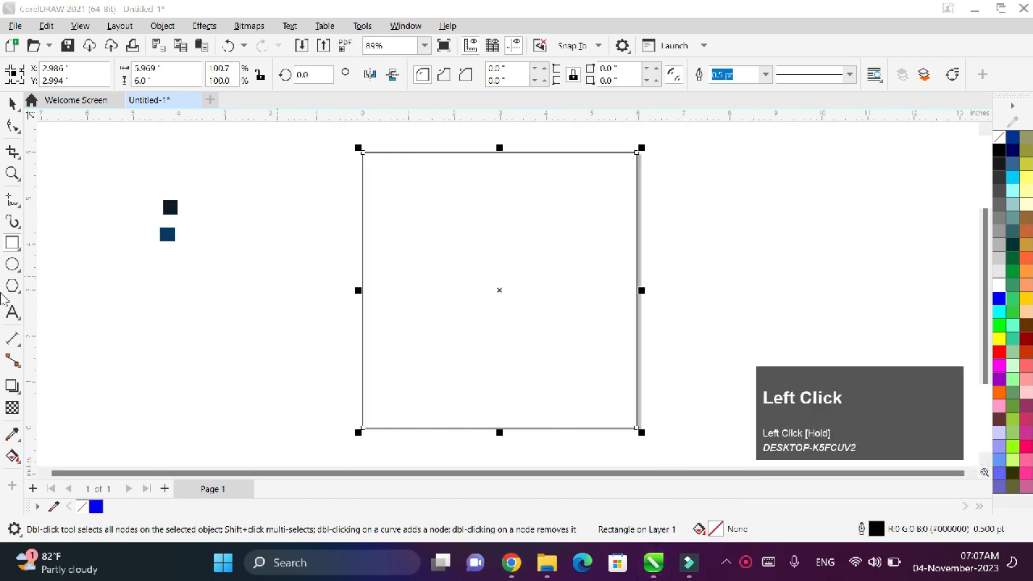
Draw a straight diagonal 2-point line from the rectangle's top edge to its right edge, about 5.64 inches long.
left_click(14, 202)
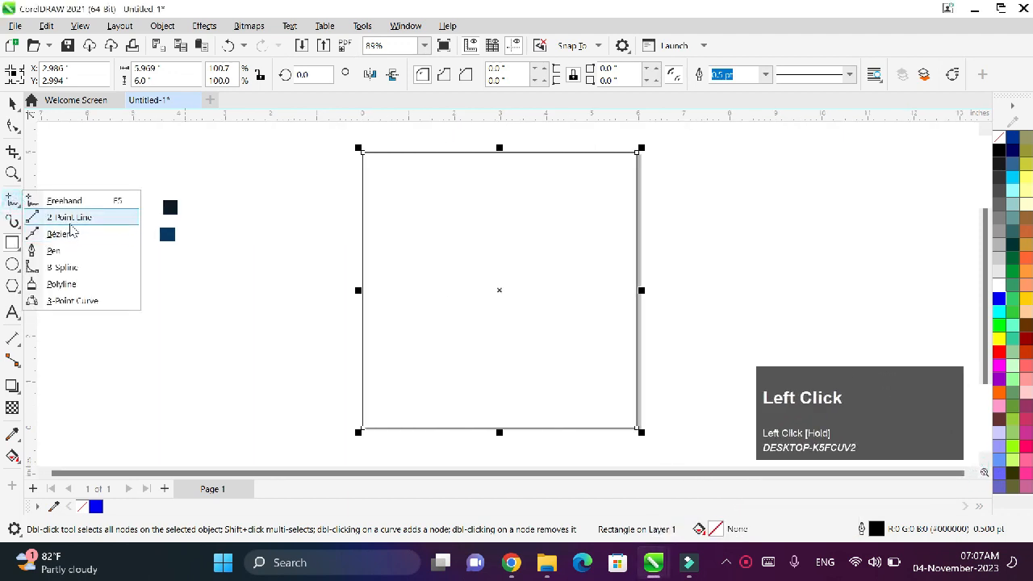
left_click(70, 222)
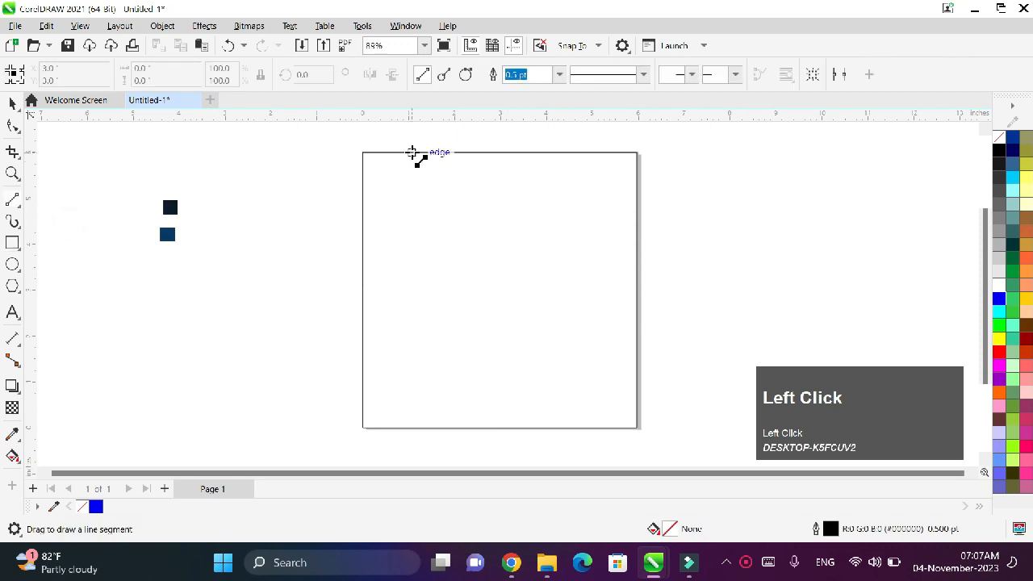
left_click_drag(411, 152, 638, 282)
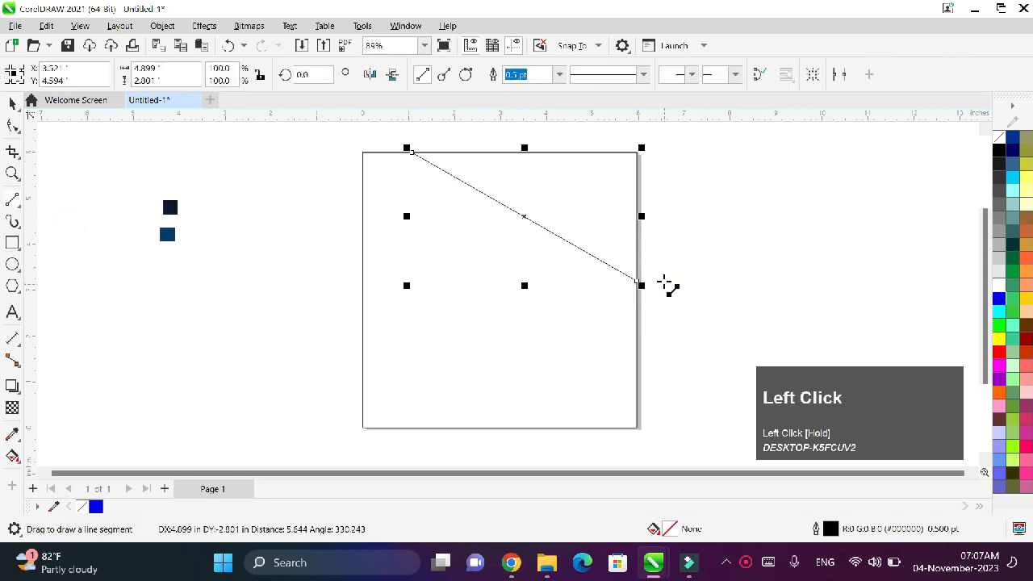
Use Smart Fill to create a filled shape in the upper-right corner region enclosed by the diagonal line.
left_click(19, 464)
left_click(50, 472)
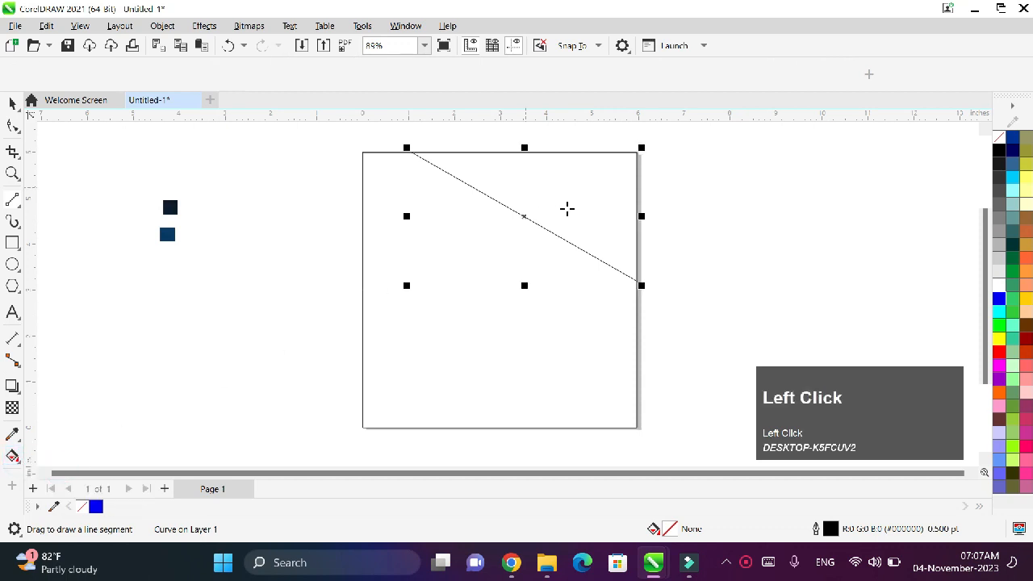
left_click(568, 209)
left_click(13, 102)
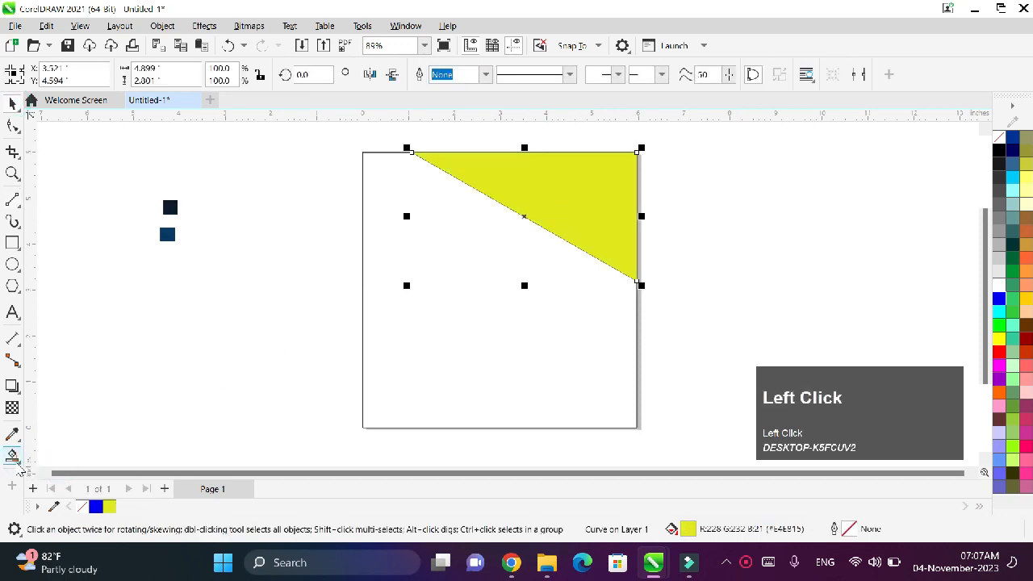
Apply a diagonal linear fountain fill to the corner shape and sample the dark navy swatch as its start colour.
left_click(14, 456)
left_click(20, 464)
left_click(48, 455)
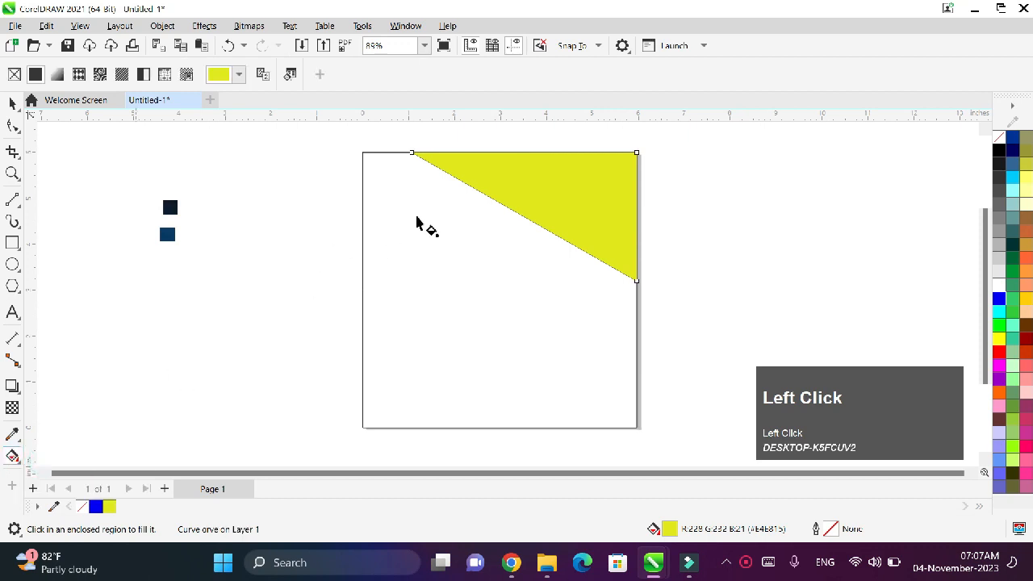
left_click_drag(470, 169, 611, 245)
left_click(469, 169)
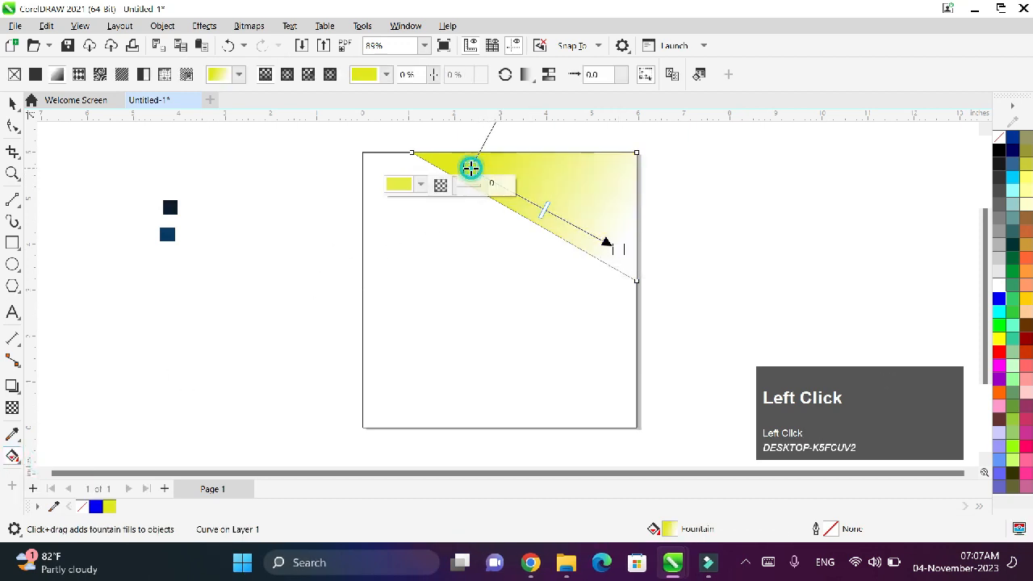
left_click(421, 184)
left_click(541, 414)
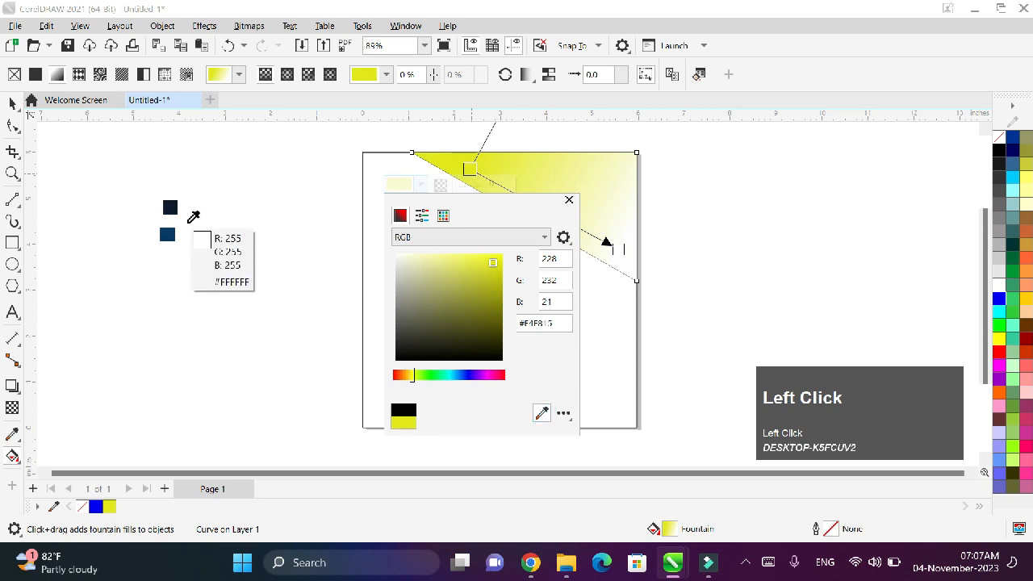
left_click(170, 207)
Sample the blue swatch (RGB 9, 58, 107) as the end colour of the corner shape's gradient.
left_click(610, 246)
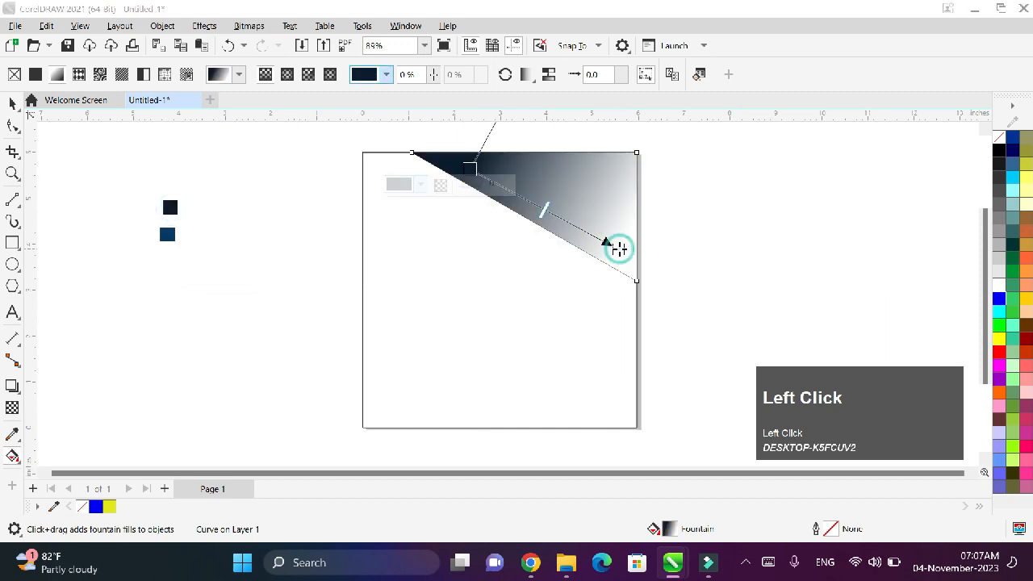
left_click(569, 264)
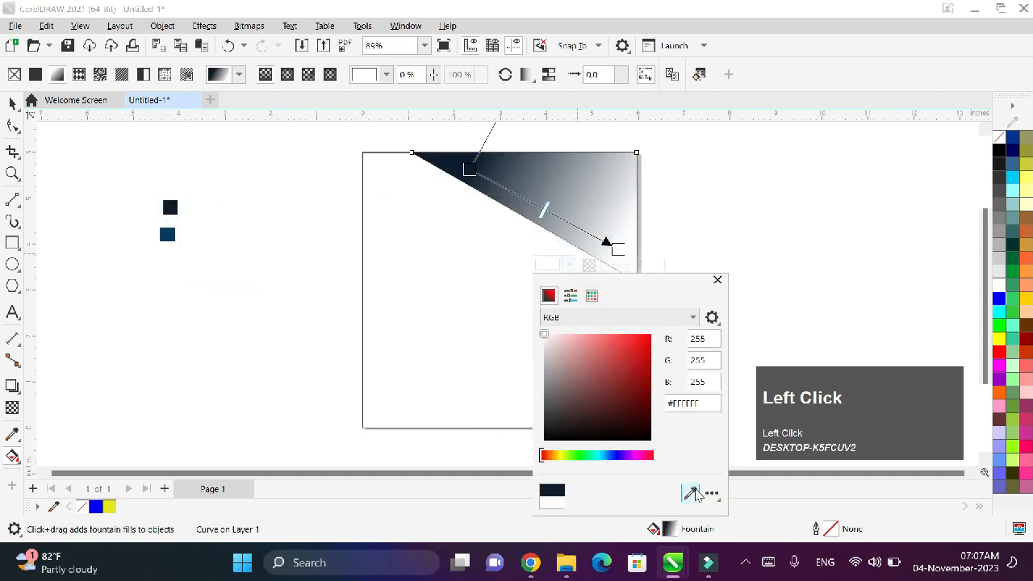
left_click(692, 494)
left_click(168, 234)
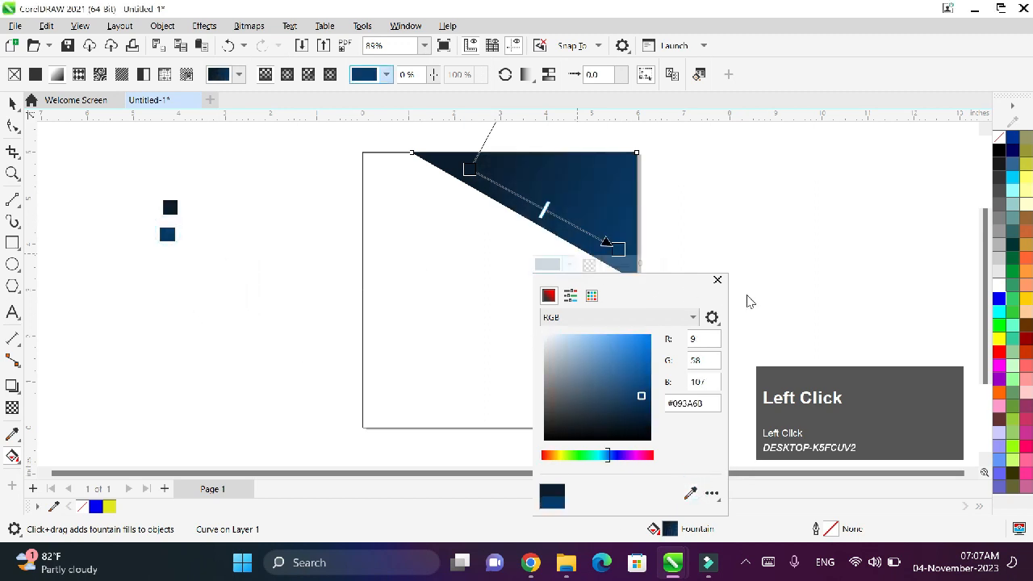
left_click(717, 279)
Change the corner shape's gradient to an elliptical fountain fill and shift and enlarge it toward the lower right.
left_click(308, 74)
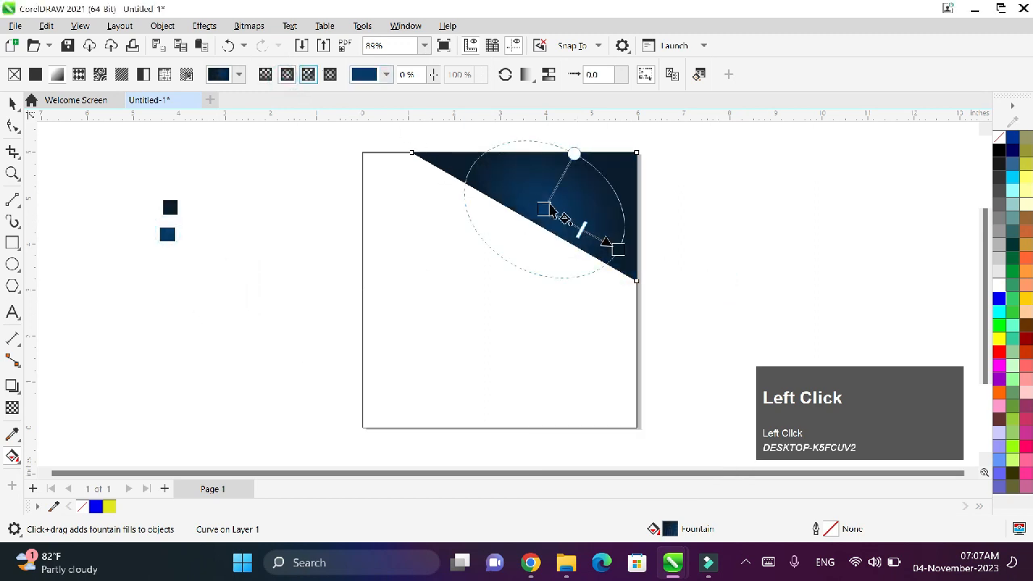
left_click_drag(545, 209, 684, 288)
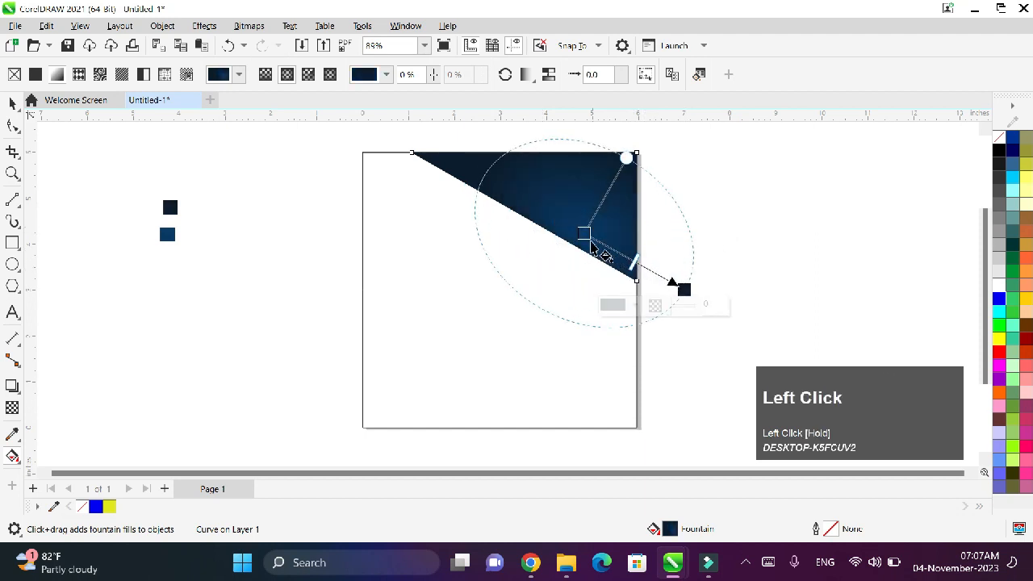
Convert the corner shape's diagonal edge to a curve, bend it into a gentle S and lower its right end node.
left_click(12, 127)
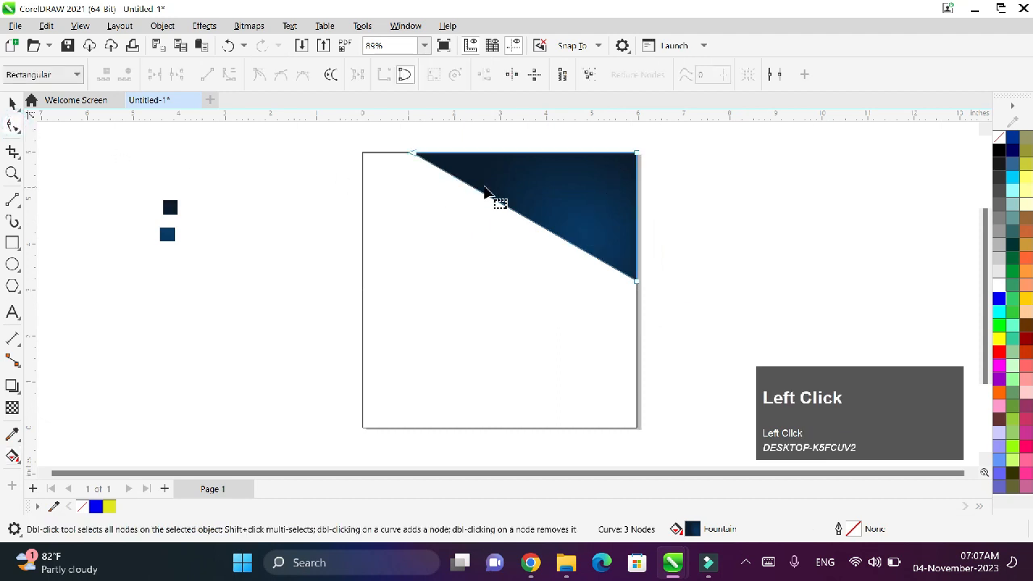
left_click(525, 218)
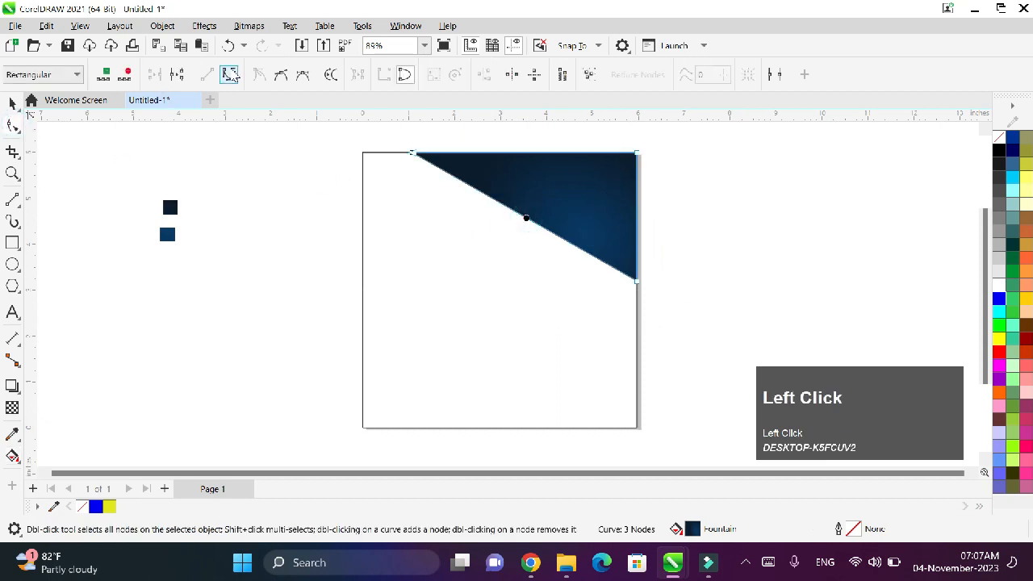
left_click(229, 75)
left_click_drag(485, 196, 462, 234)
left_click_drag(563, 242, 637, 357)
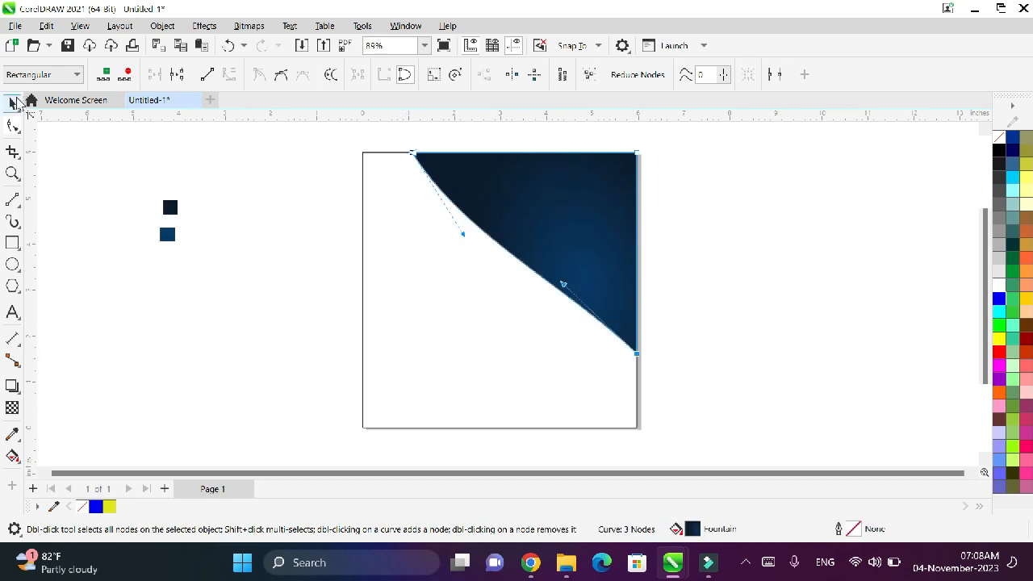
left_click(12, 103)
left_click(271, 284)
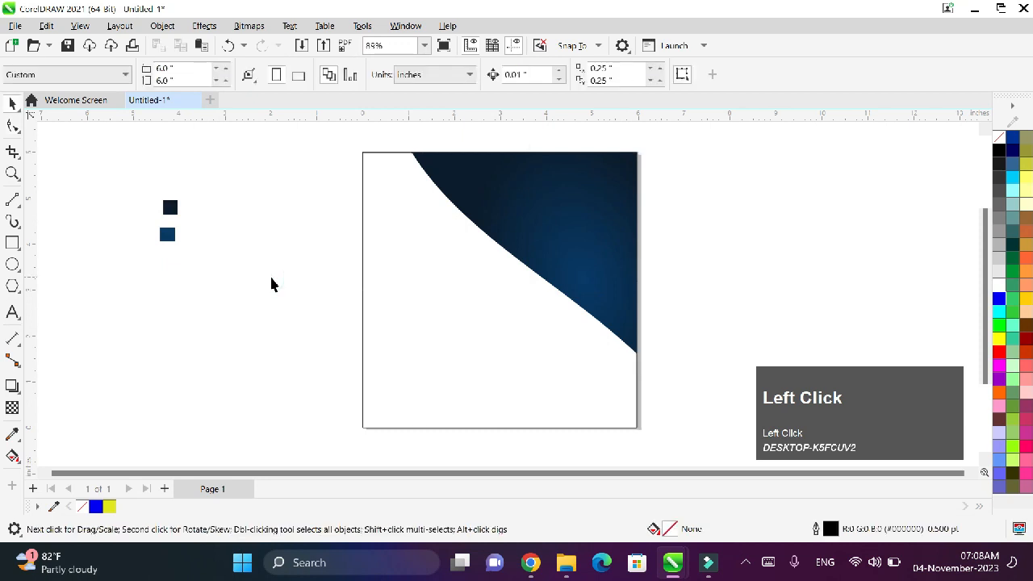
key("F2")
left_click(12, 105)
left_click(13, 125)
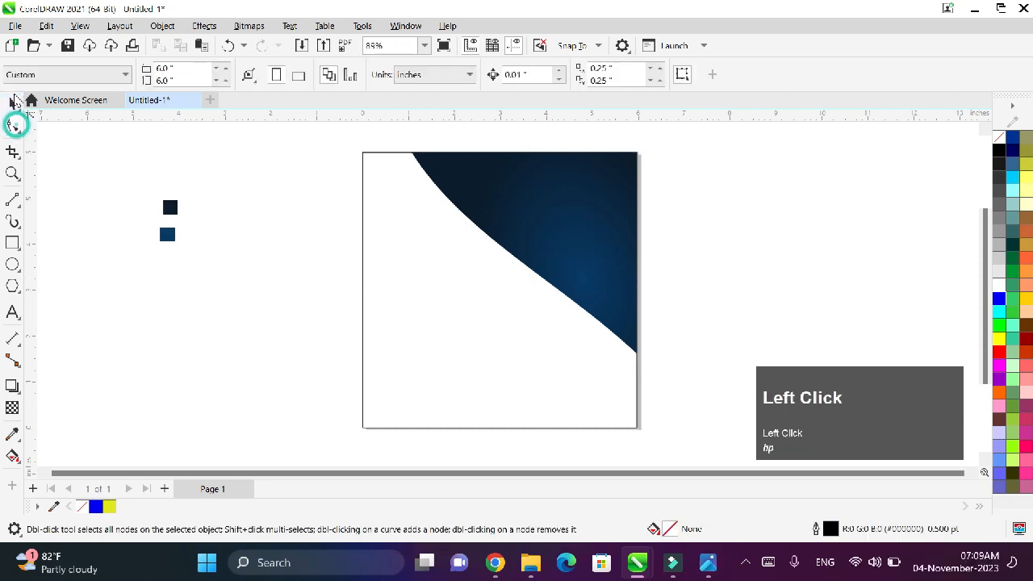
left_click(13, 103)
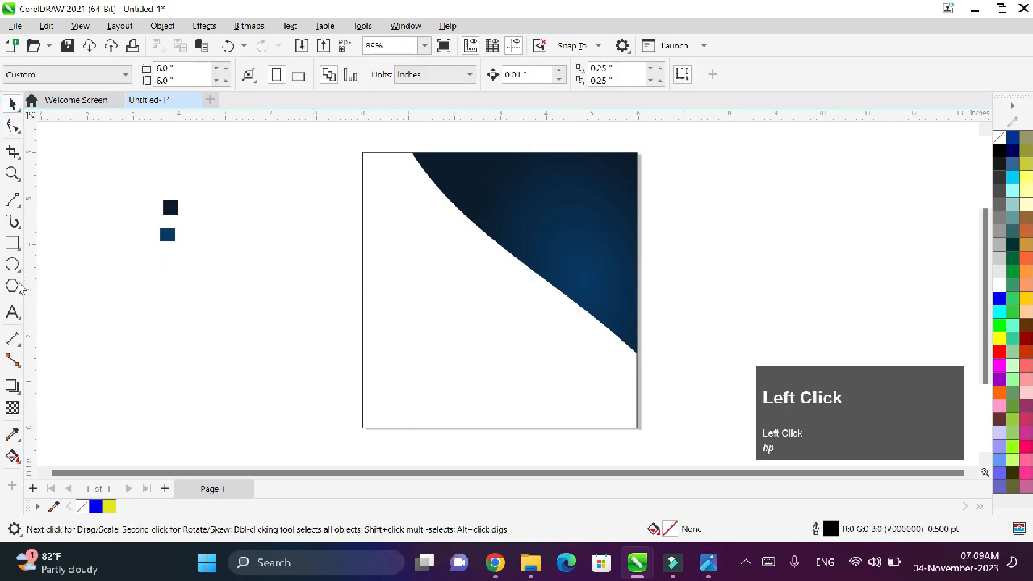
Apply a diagonal linear fountain fill to the background rectangle and sample the blue swatch (#093964) as its start colour.
left_click(433, 301)
left_click(13, 456)
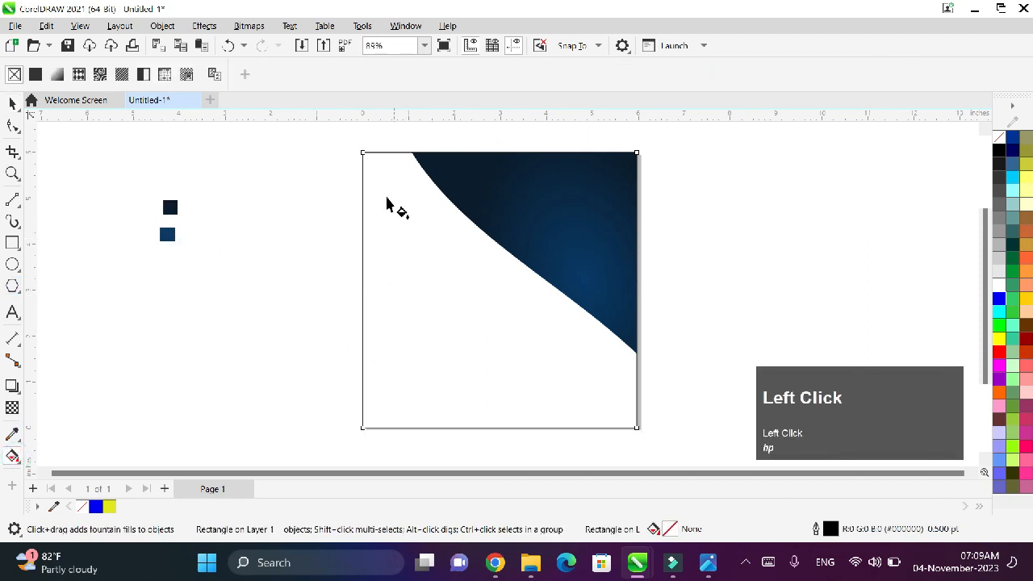
left_click_drag(385, 194, 611, 398)
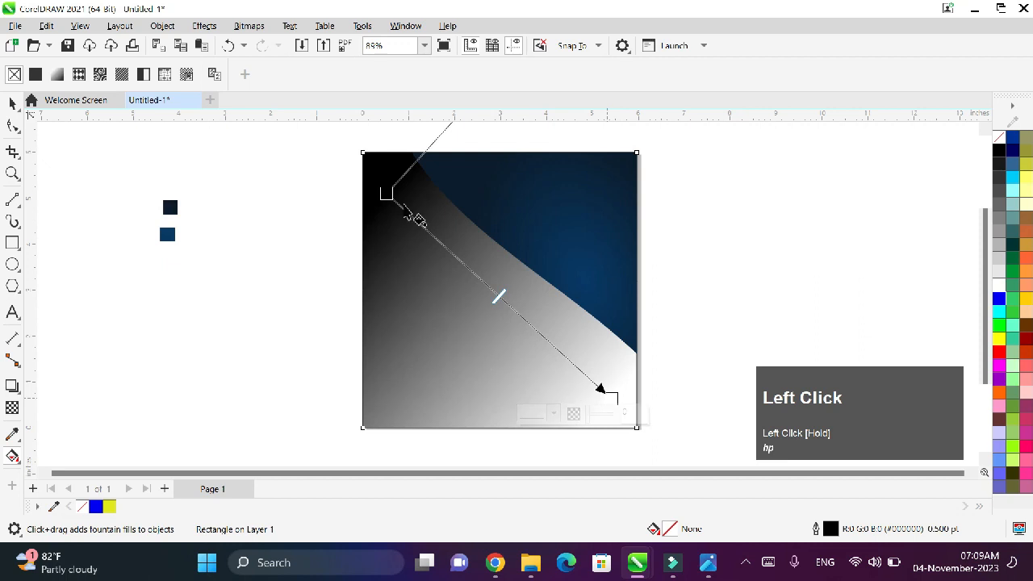
left_click(385, 194)
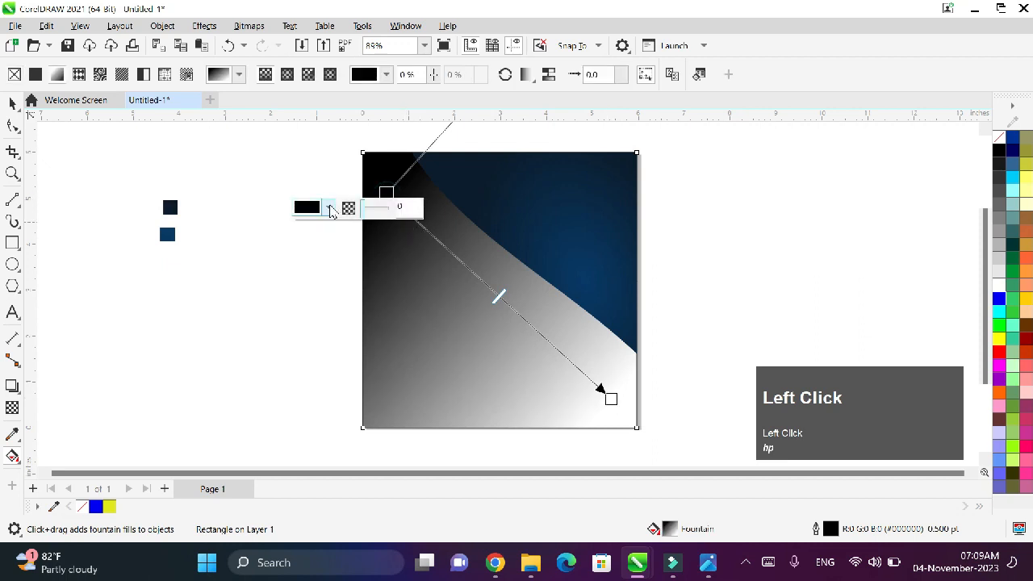
left_click(330, 208)
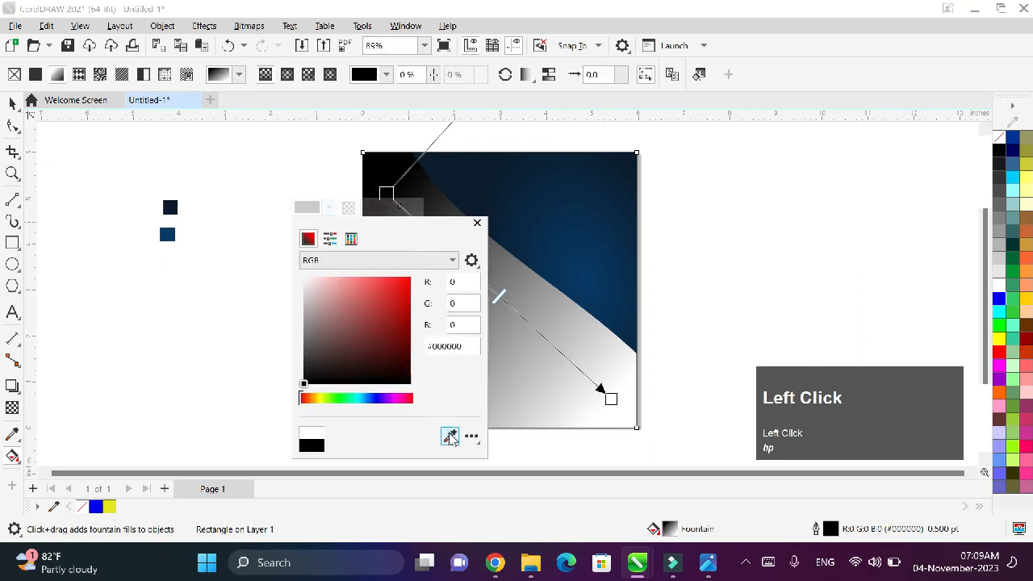
left_click(167, 234)
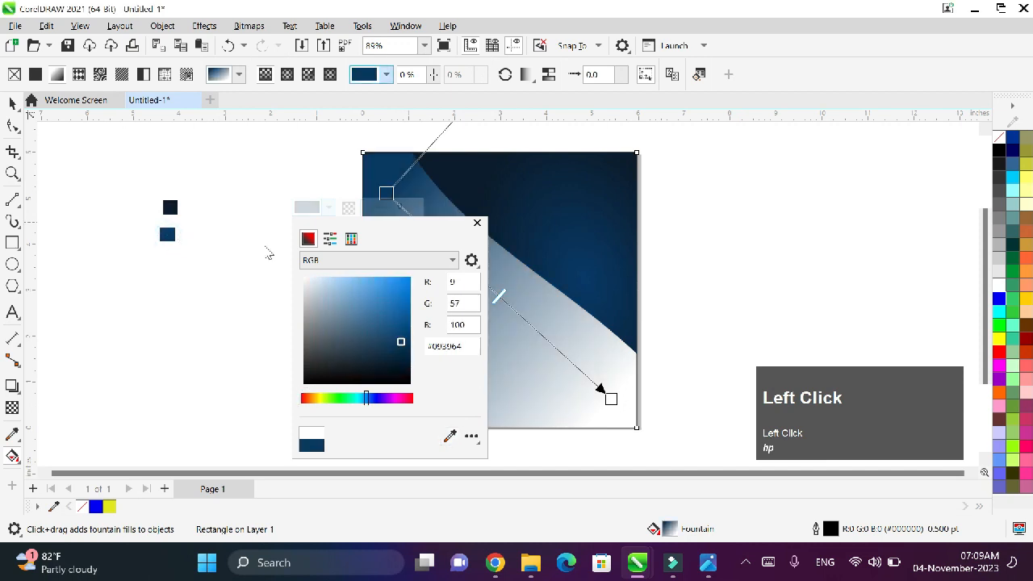
left_click(477, 223)
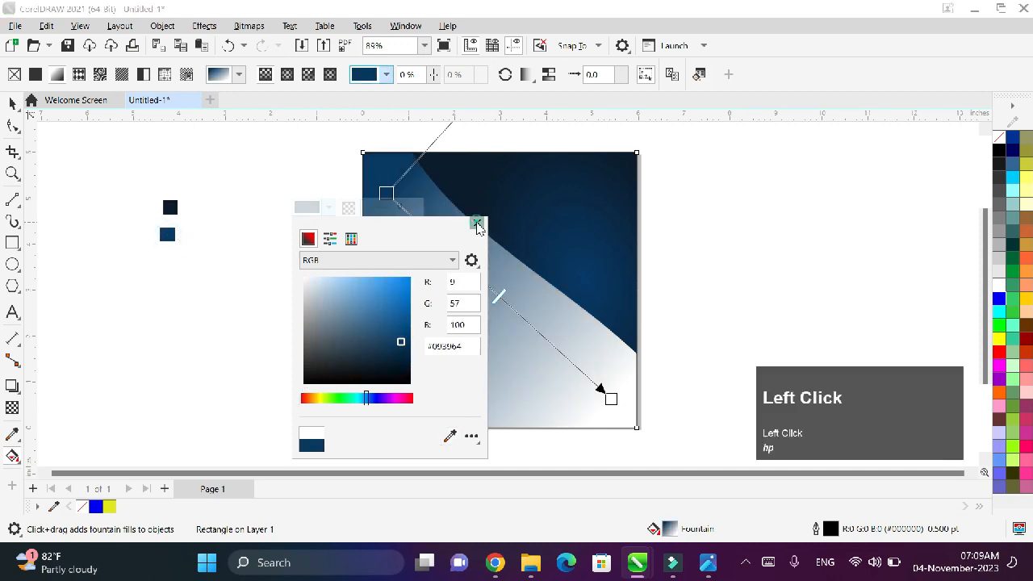
Sample the dark navy swatch (RGB 12, 28, 46) as the end colour of the background rectangle's gradient.
left_click(611, 399)
left_click(553, 413)
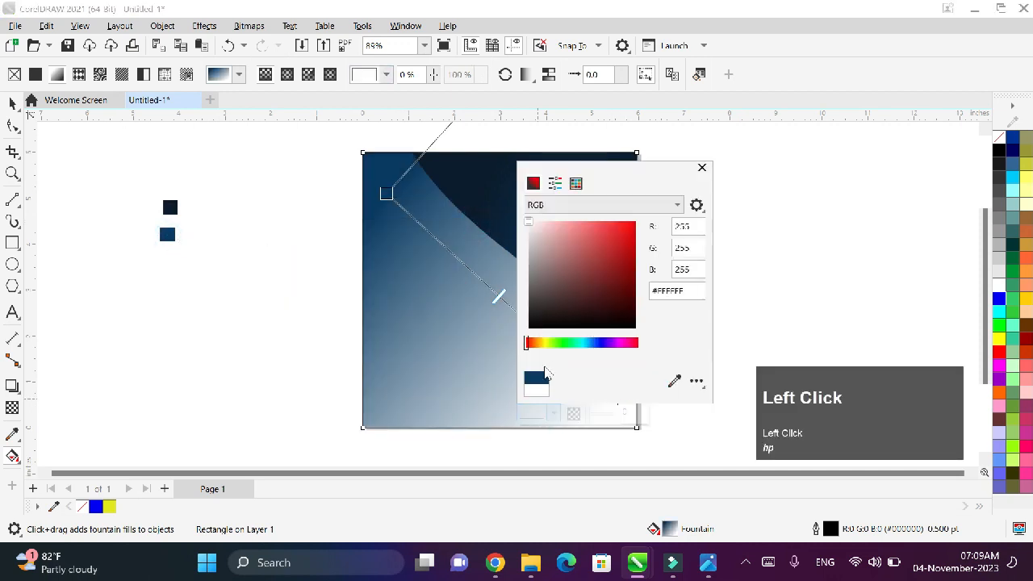
left_click(675, 386)
left_click(169, 207)
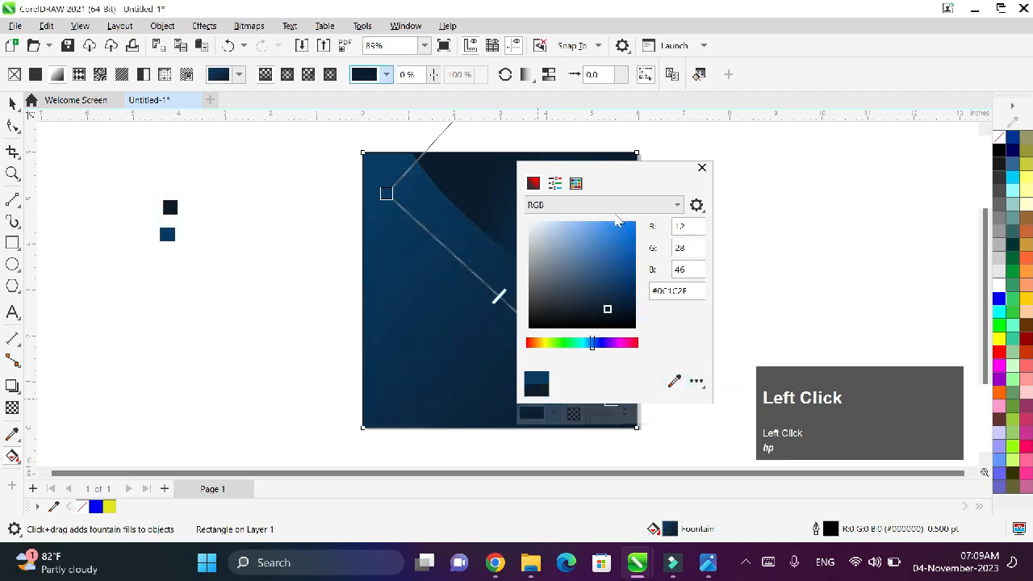
left_click(702, 168)
Shift the background gradient's midpoint toward the dark end, move its start point inward and set the start colour's transparency to 14%.
left_click_drag(500, 295, 557, 345)
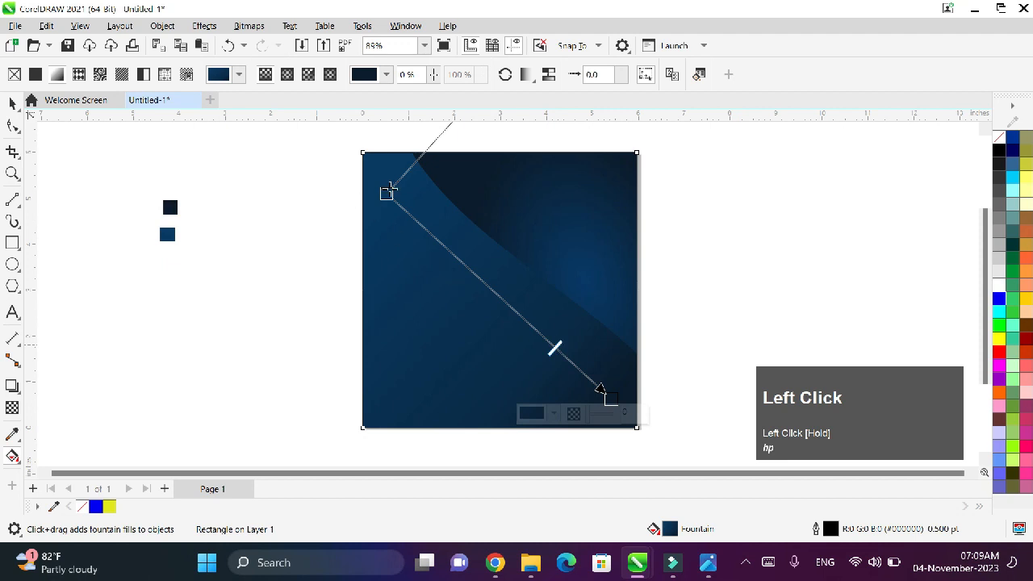
left_click_drag(389, 188, 389, 231)
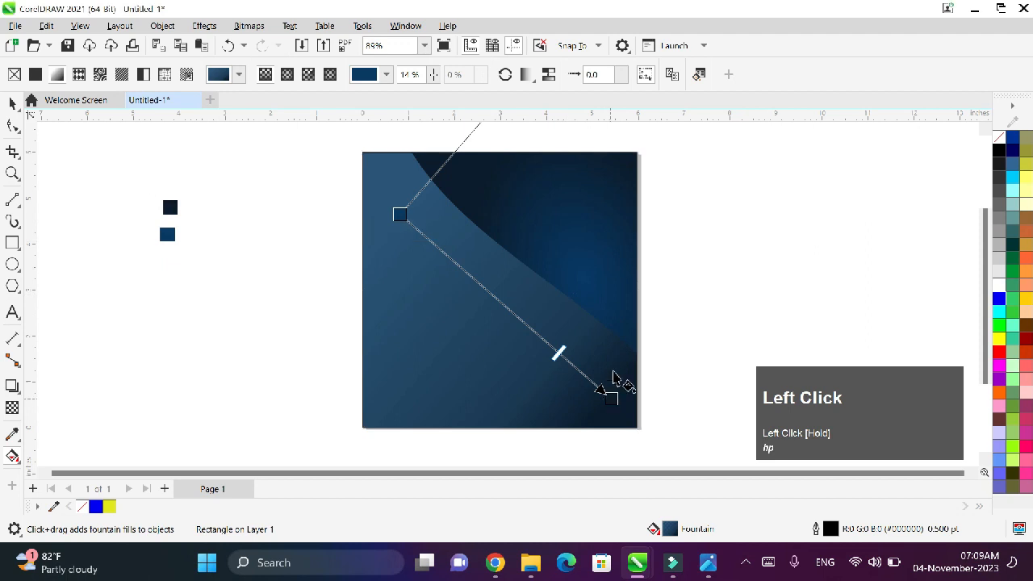
Import the grey armchair PNG (grey-comfortable-armchair-isolated-white-background-removebg-preview.png) from Downloads and place it in the lower-right part of the square.
left_click(12, 103)
left_click(257, 161)
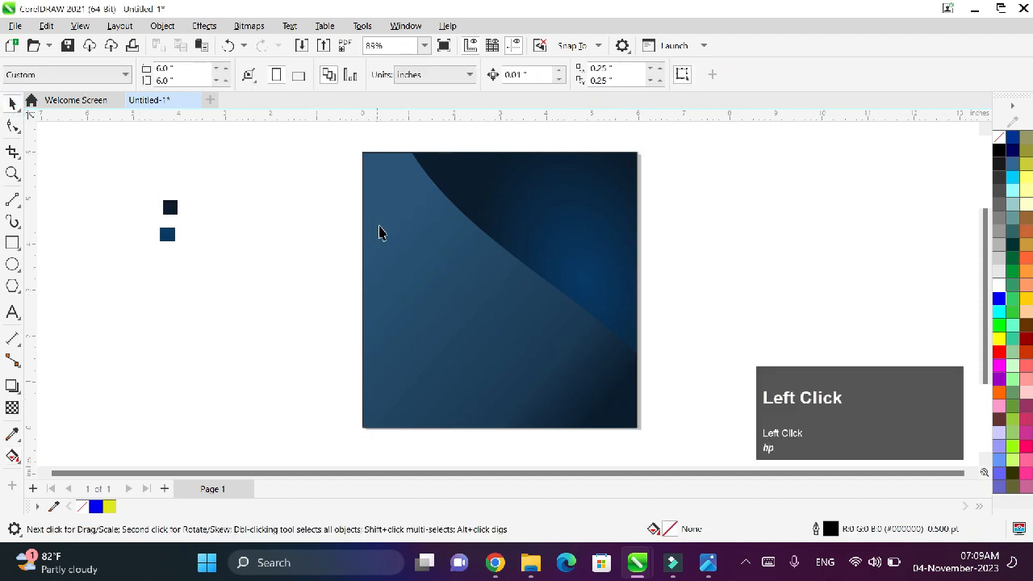
left_click(15, 26)
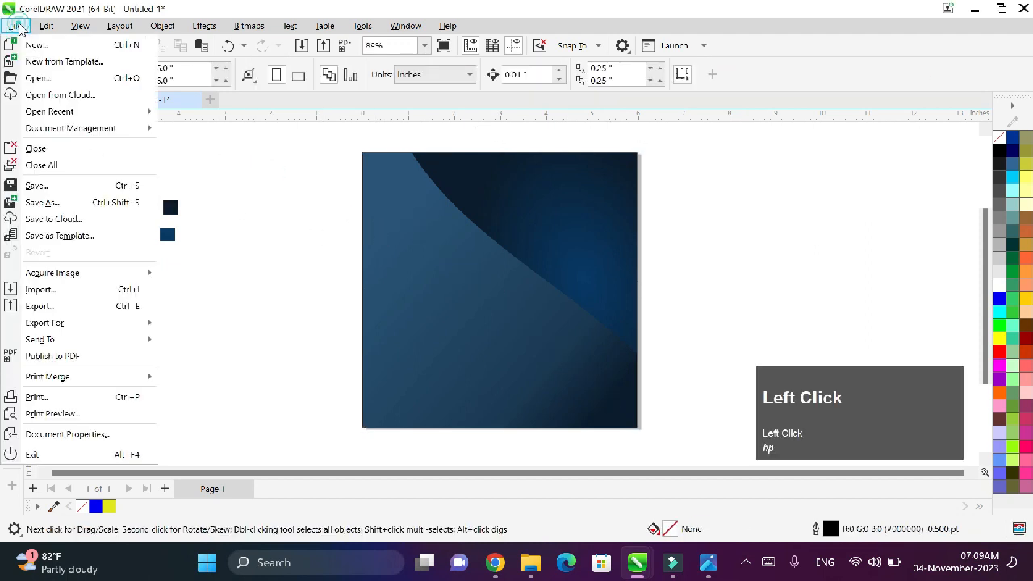
left_click(73, 292)
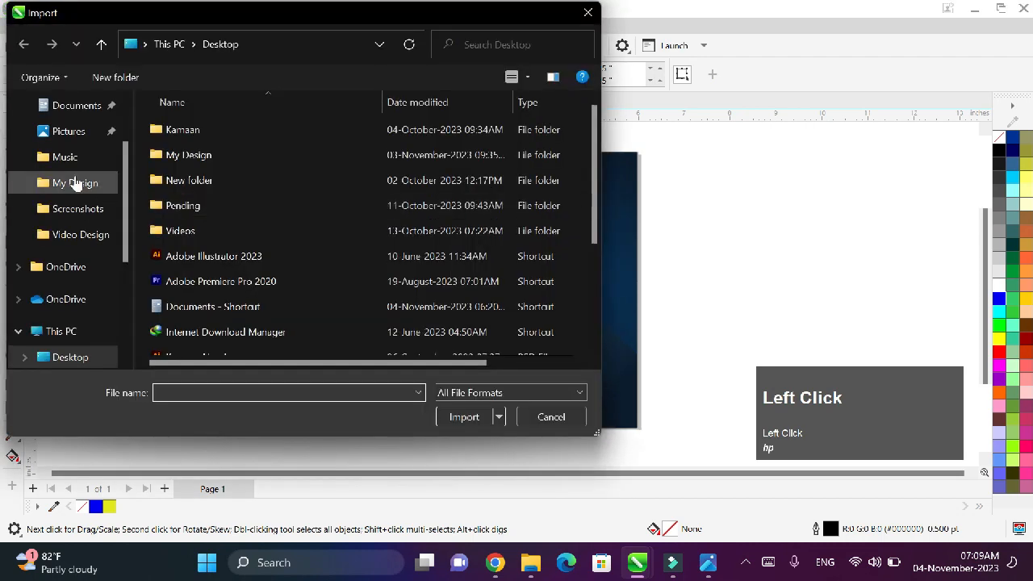
scroll(74, 177, "up", 3)
left_click(76, 164)
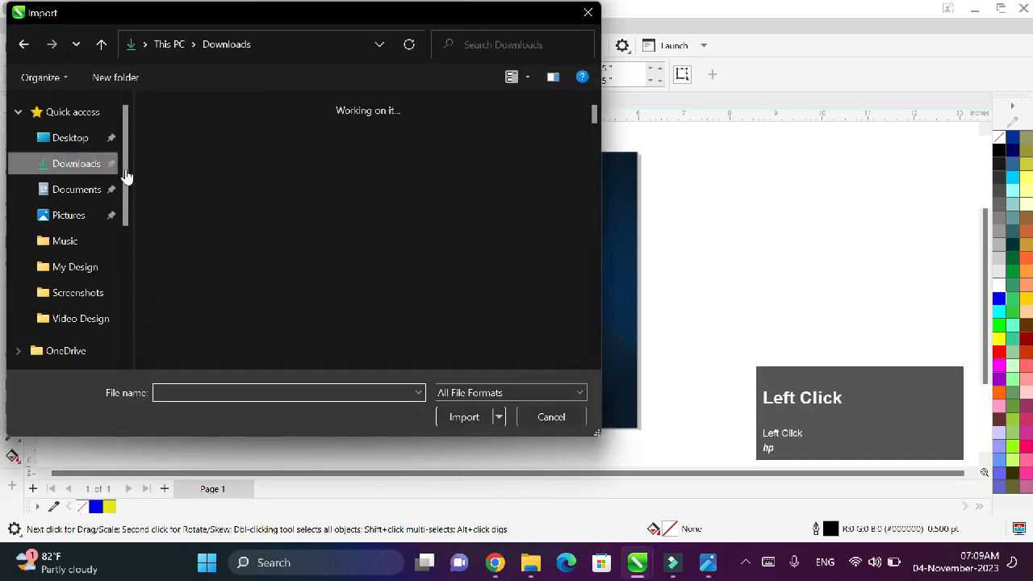
double_click(267, 245)
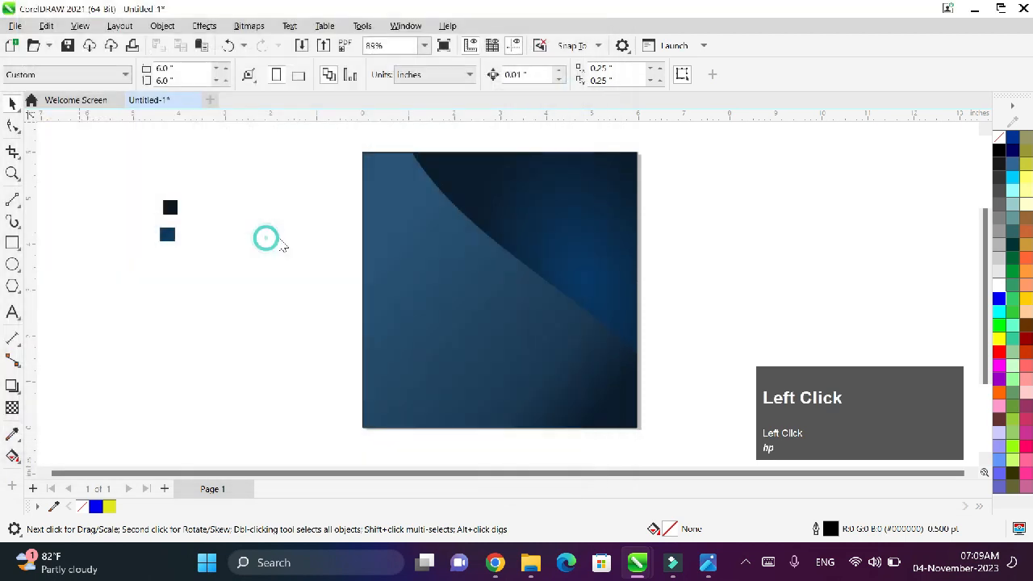
left_click_drag(481, 231, 622, 408)
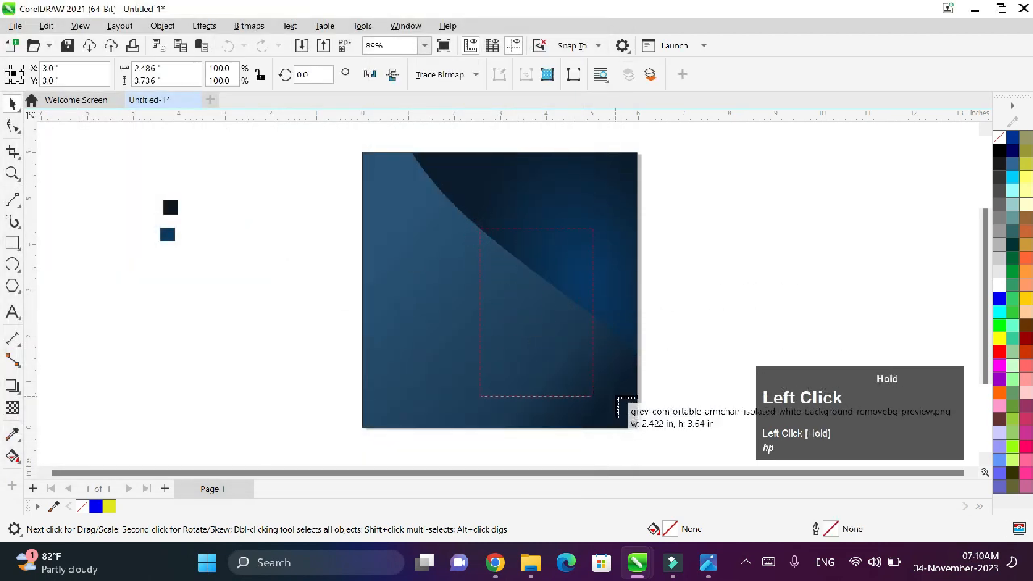
Enlarge the imported armchair and position it in the right half of the square.
left_click_drag(473, 223, 396, 182)
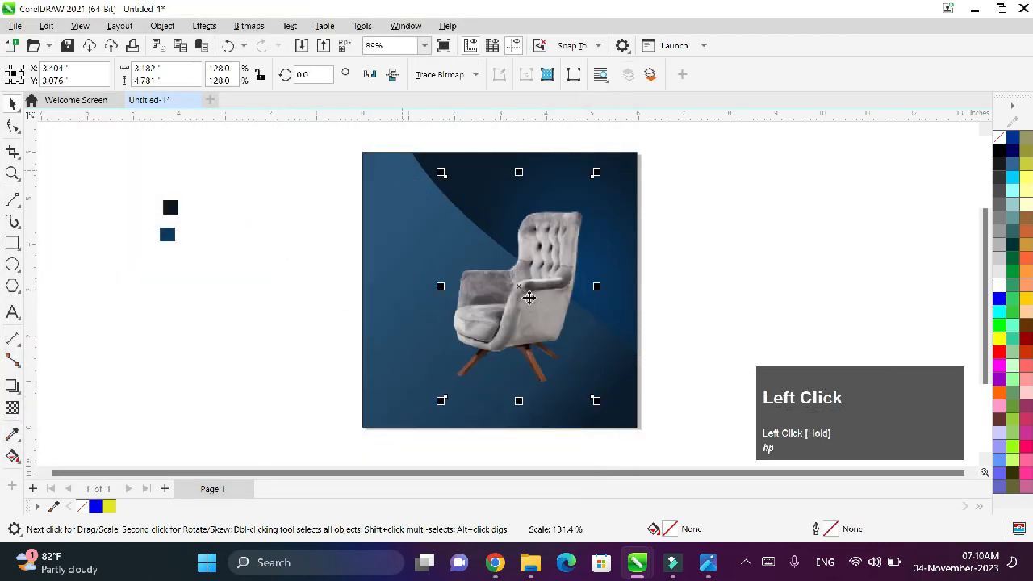
left_click_drag(601, 177, 589, 181)
left_click_drag(511, 293, 544, 299)
left_click(715, 289)
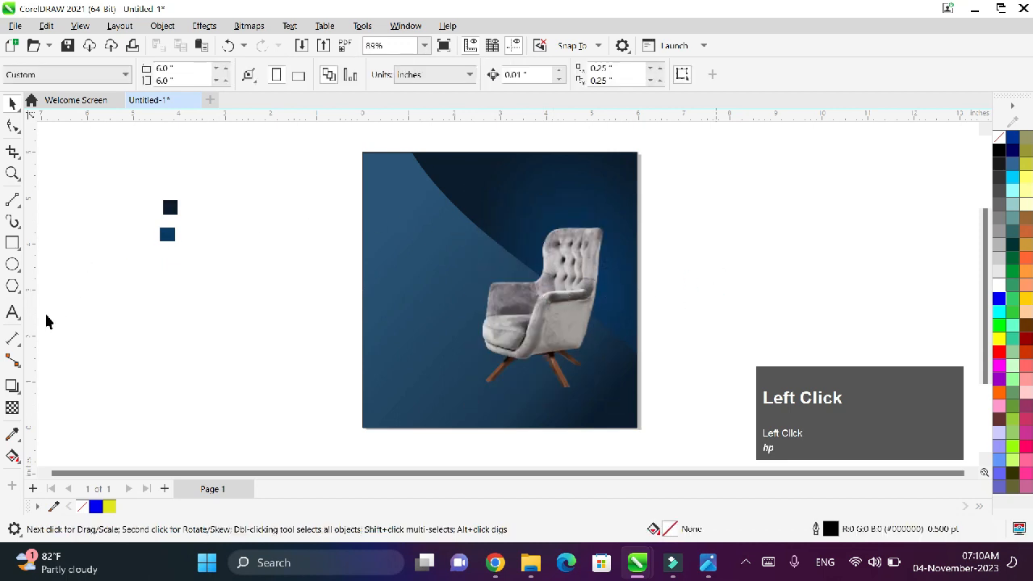
Add the artistic text "Your logo" above the armchair, near the square's upper edge.
key("F8")
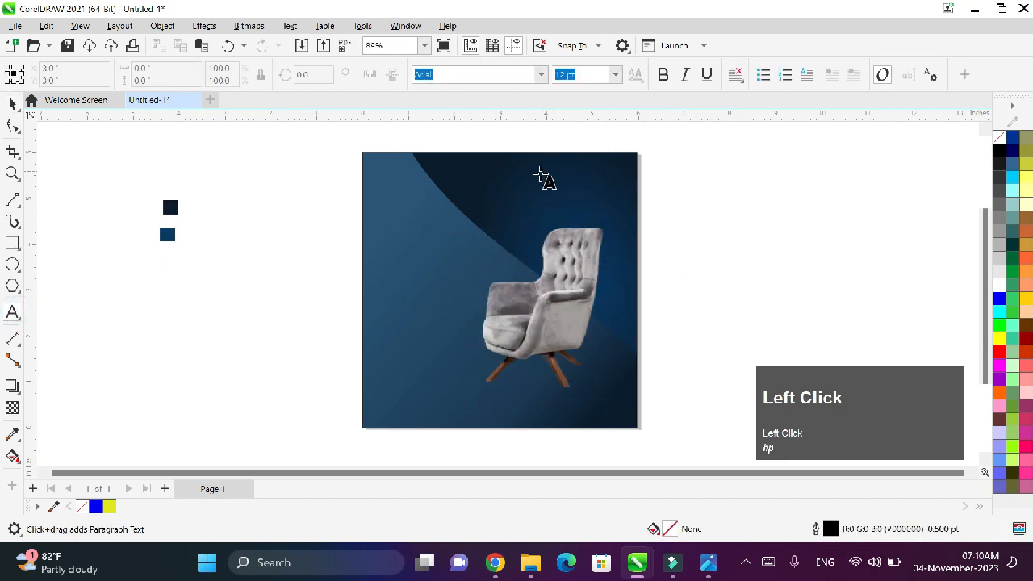
left_click(538, 172)
key("shift")
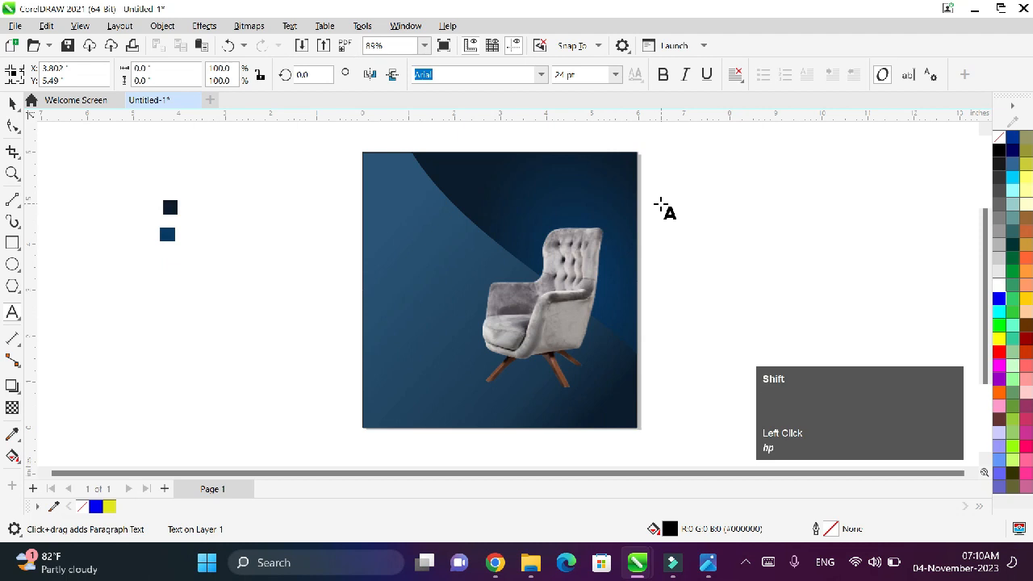
type("Your ")
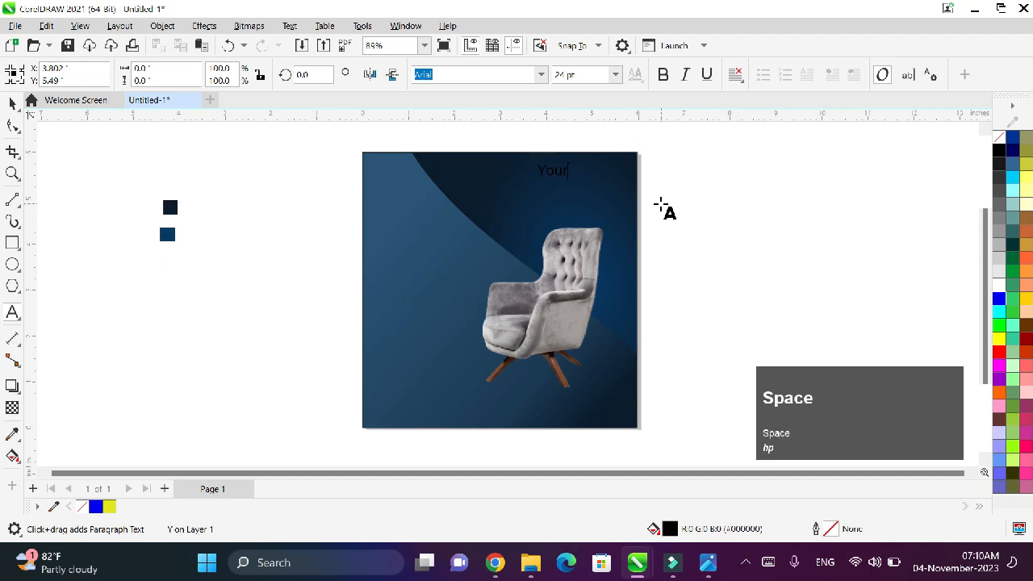
type("logo")
Set the "Your logo" text in the Impact font and colour it white.
key("ctrl+a")
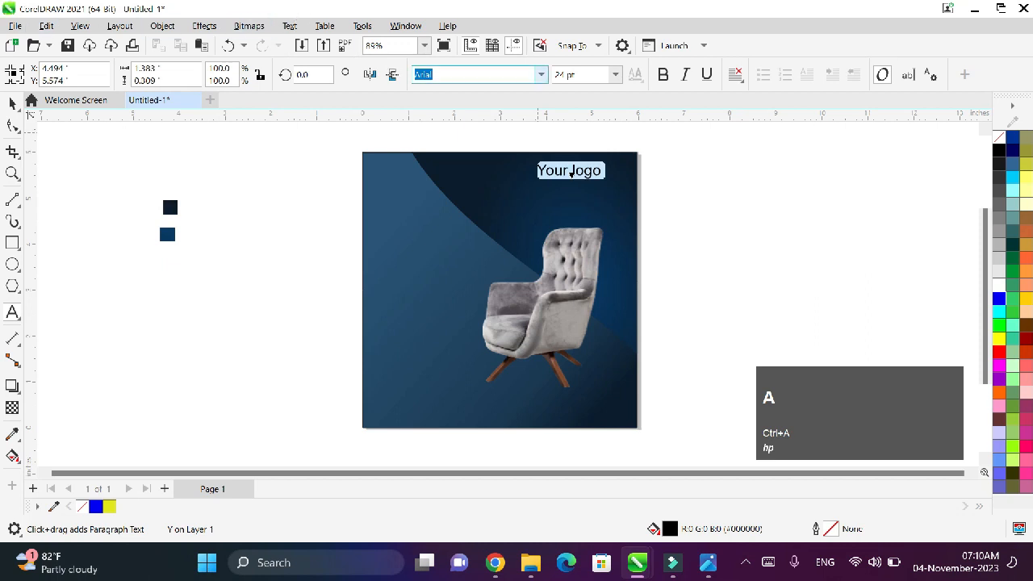
left_click(450, 74)
key("BackSpace")
type("i")
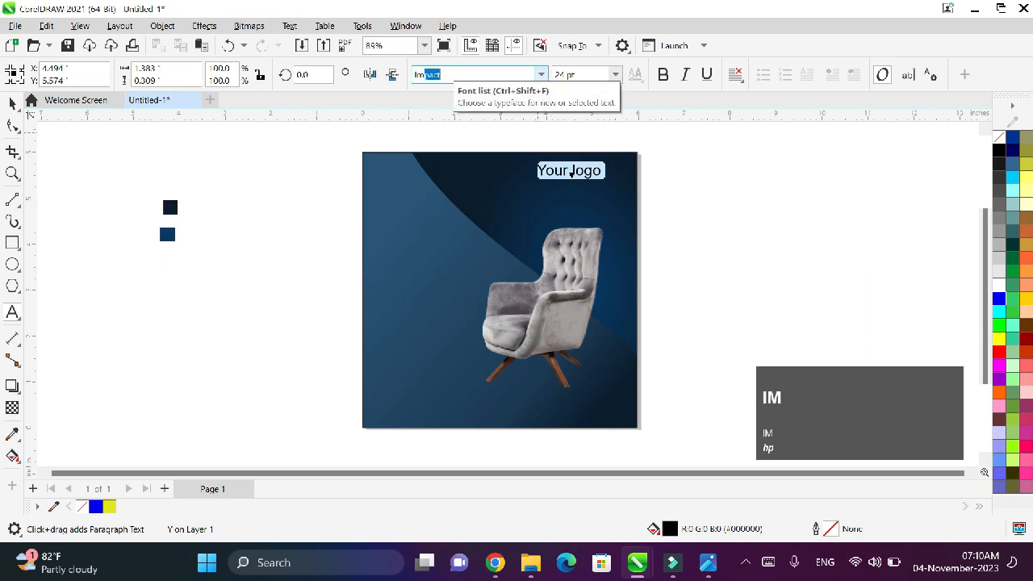
type("m")
key("Return")
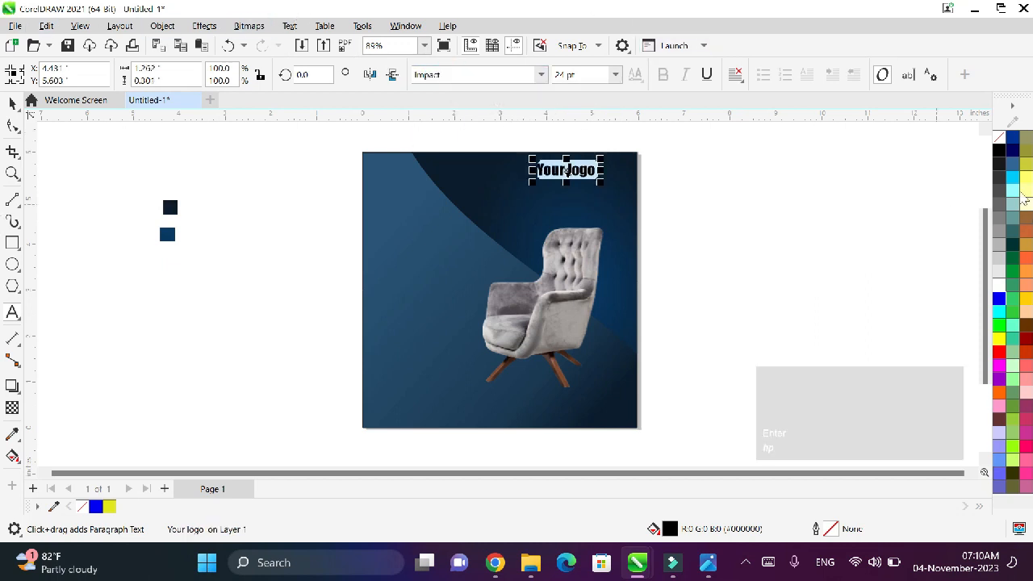
left_click(999, 284)
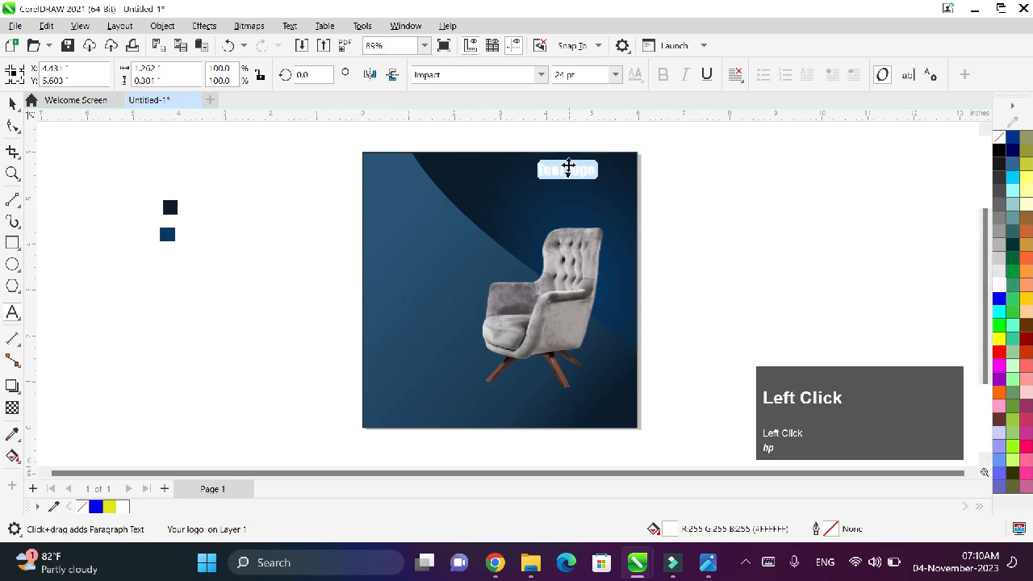
Break "Your logo" onto two lines and move it into the square's upper-right corner.
left_click(568, 169)
key("Return")
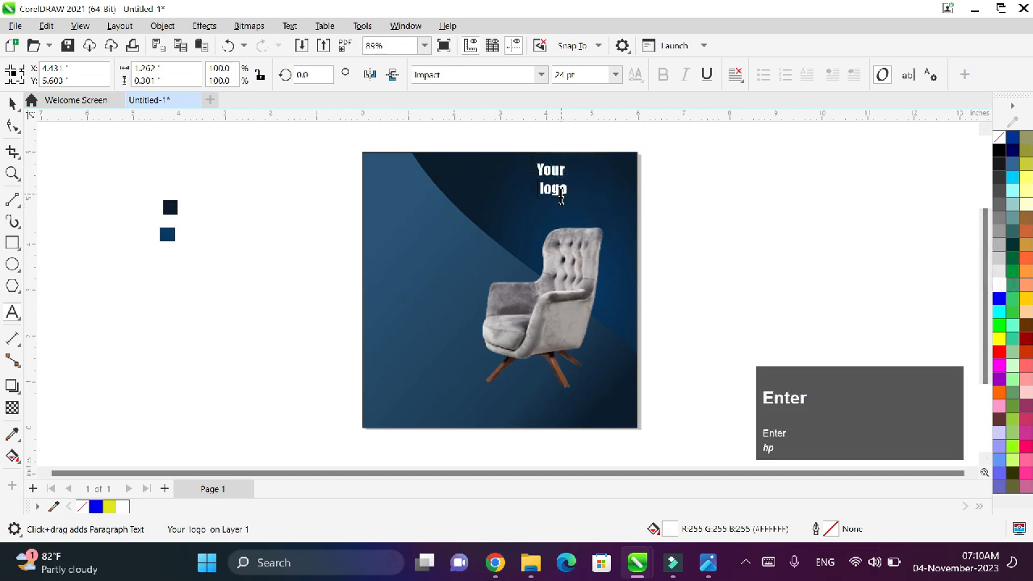
left_click(12, 103)
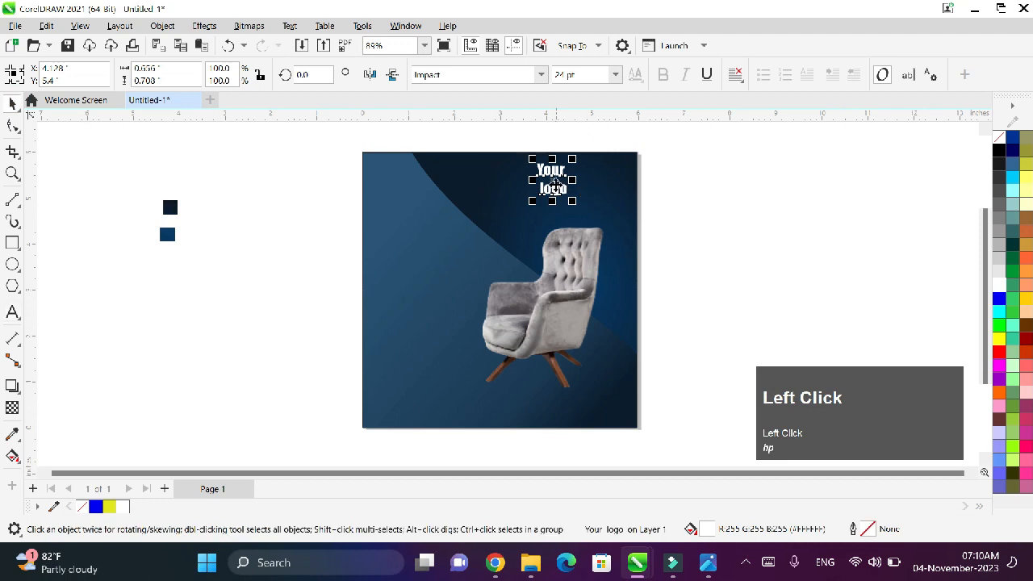
left_click_drag(563, 179, 611, 190)
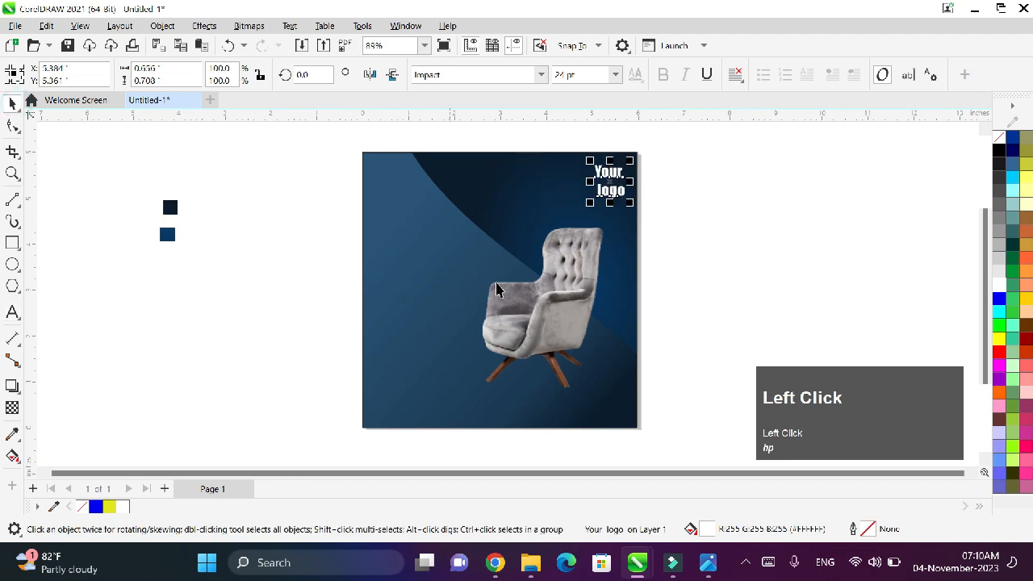
Enlarge the armchair to about 139% and nudge it slightly right beneath the logo text.
left_click(547, 295)
left_click_drag(621, 410, 633, 423)
left_click(745, 211)
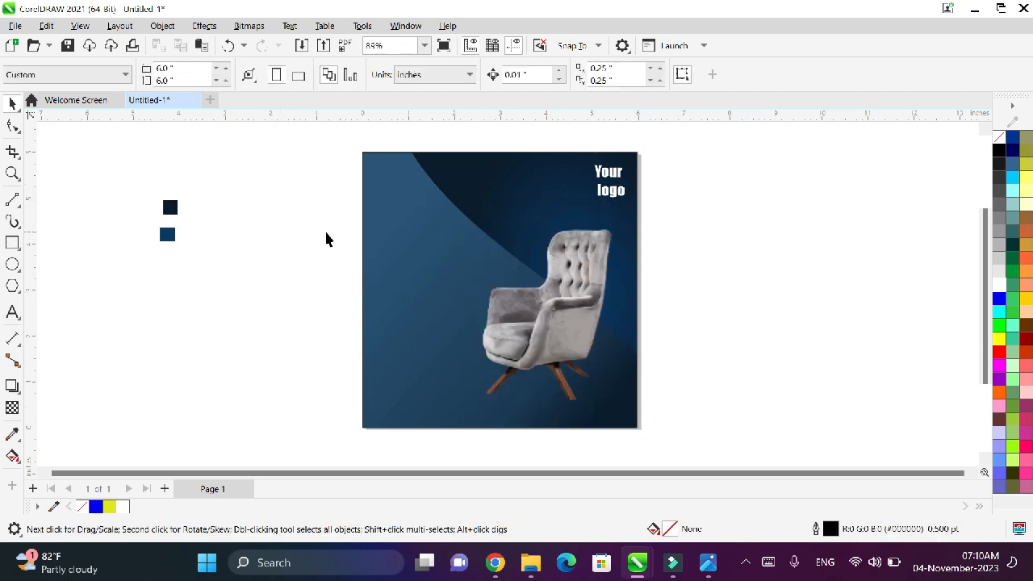
left_click(560, 287)
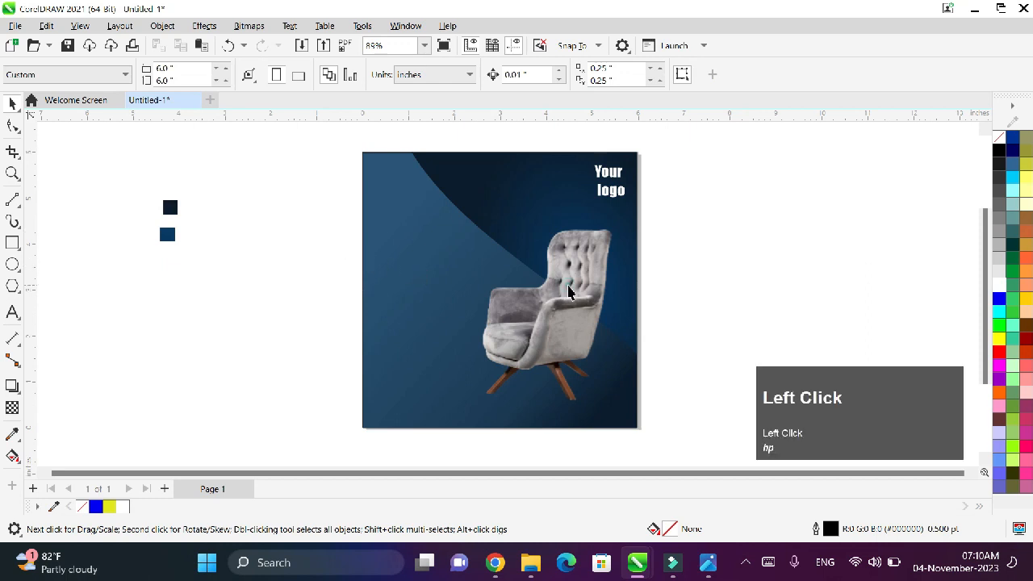
left_click_drag(475, 191, 454, 182)
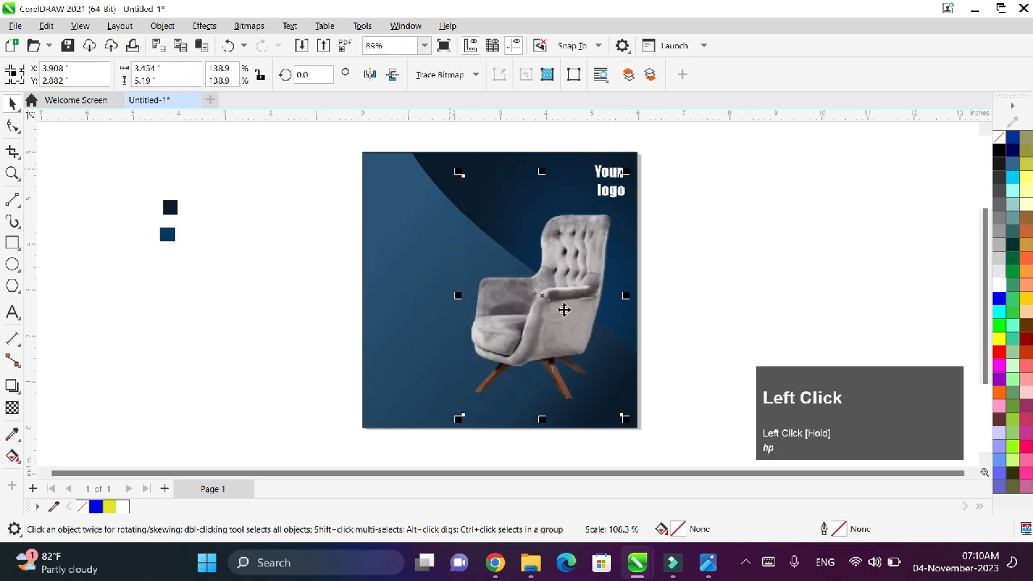
left_click_drag(562, 310, 567, 310)
left_click(774, 274)
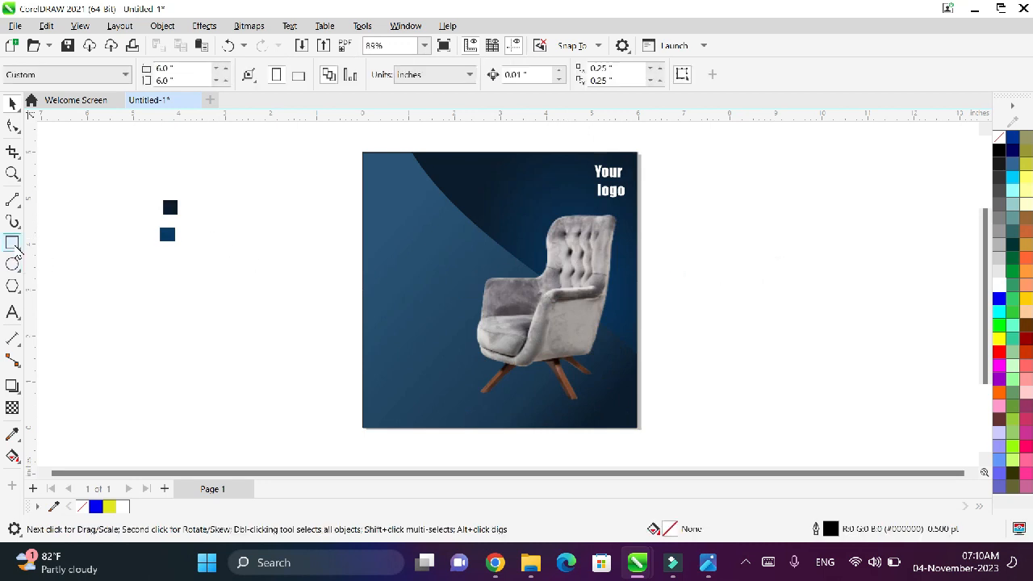
Add the artistic text "FRUNITURE" in the upper-left part of the square.
key("F2")
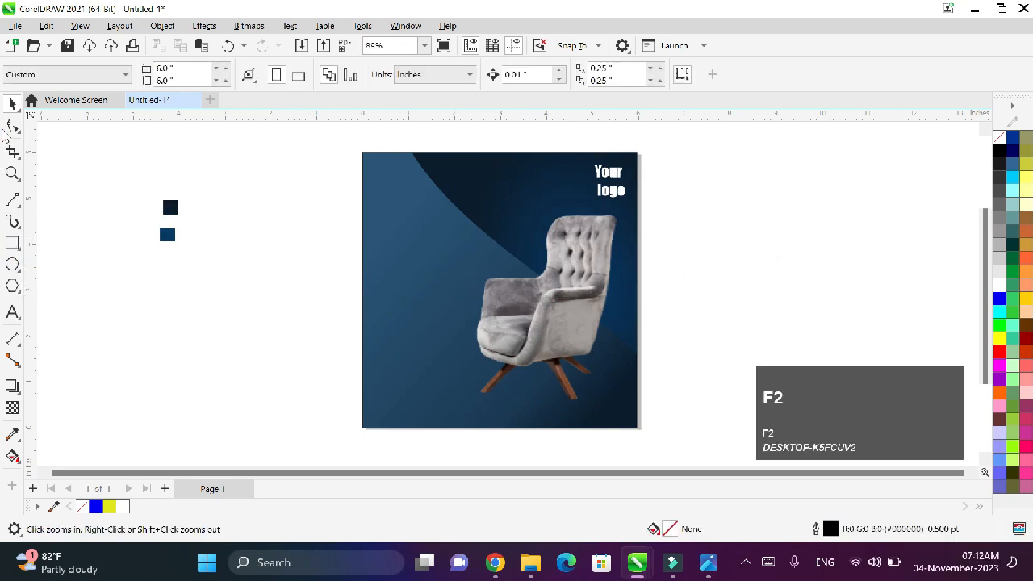
left_click(14, 125)
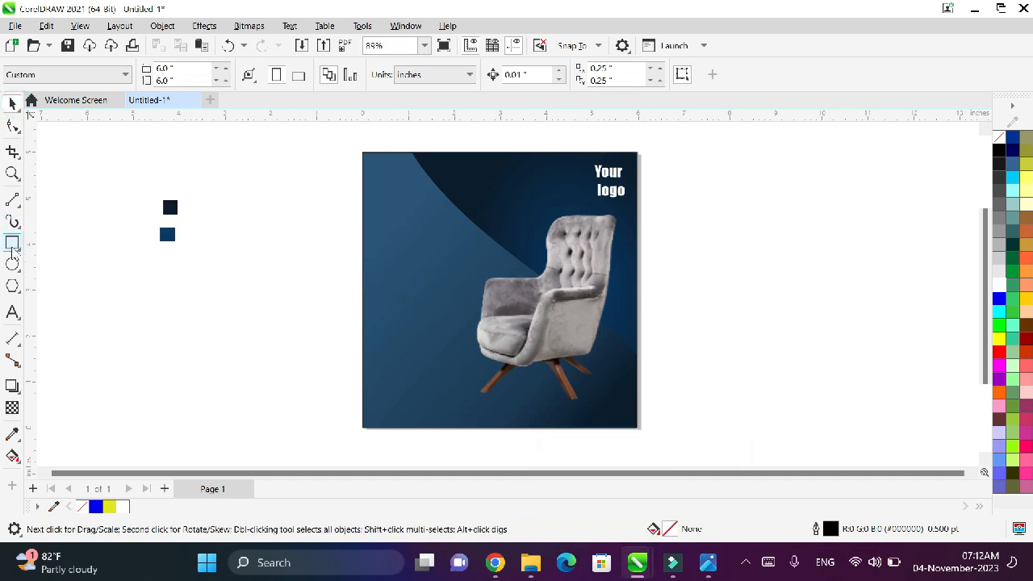
left_click(13, 313)
left_click(411, 198)
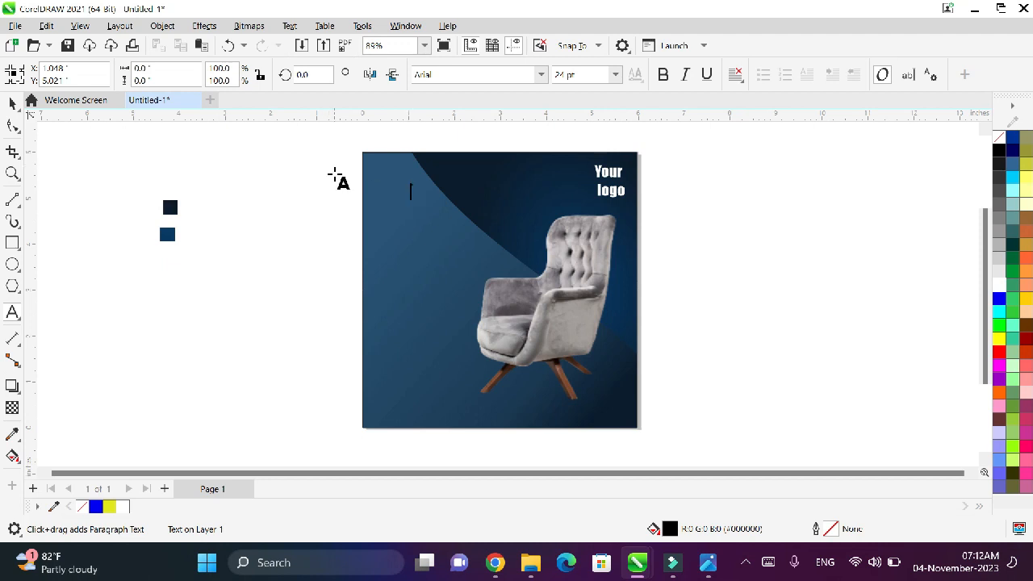
key("Caps_Lock")
type("FRUNITURE")
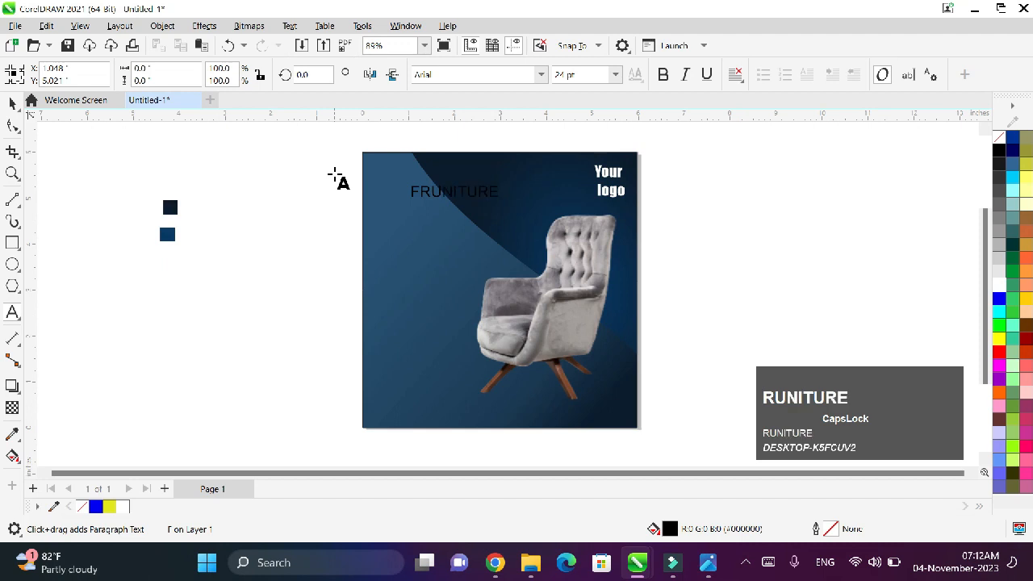
Colour the "FRUNITURE" text white and set it in the Forte font.
key("ctrl+a")
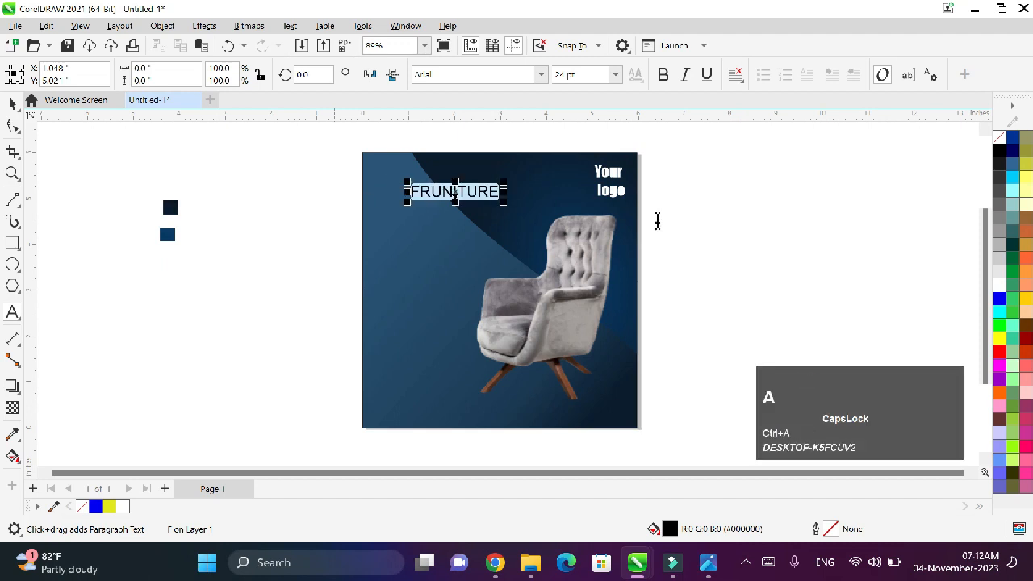
left_click(1000, 289)
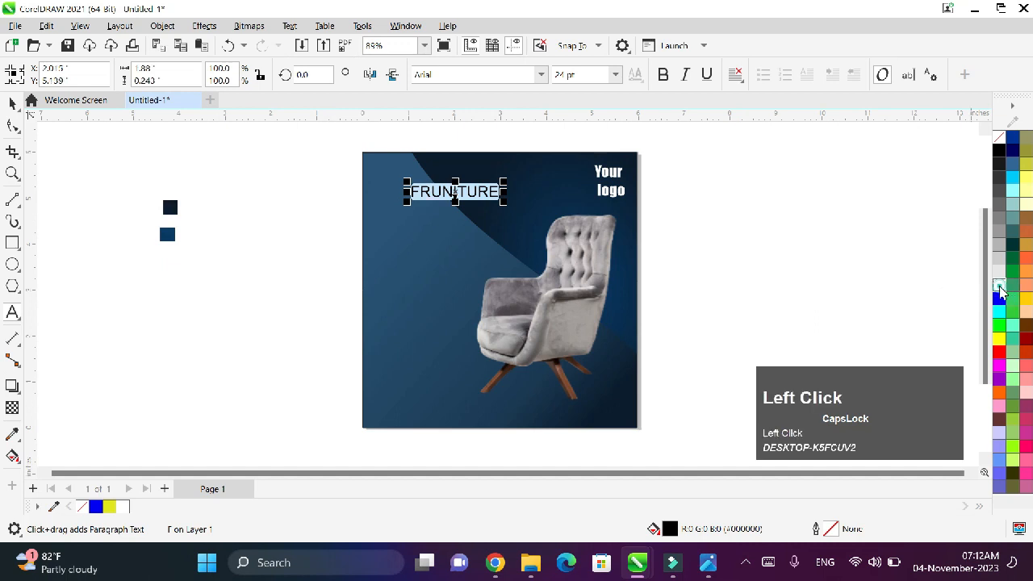
left_click(542, 74)
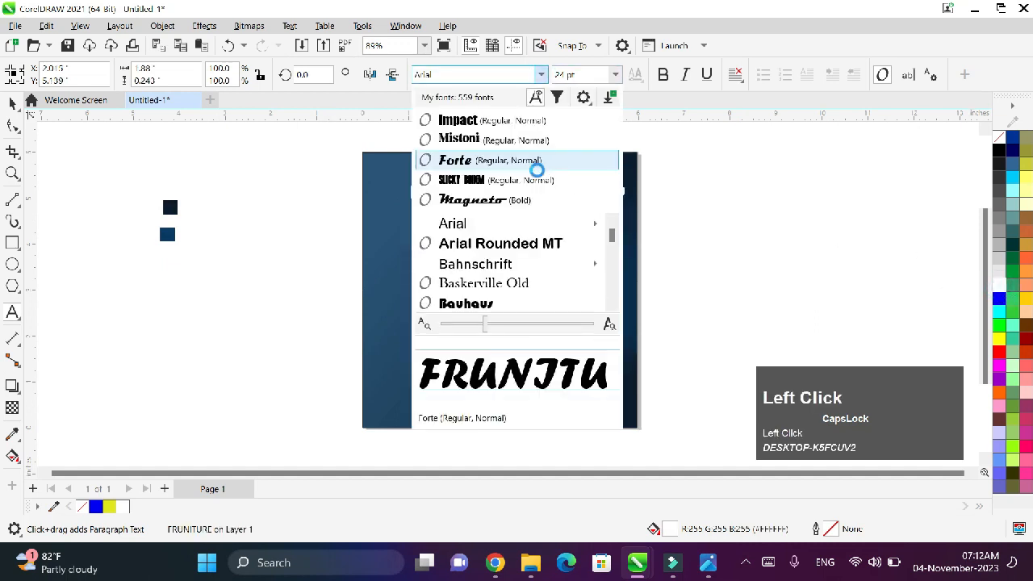
left_click(531, 161)
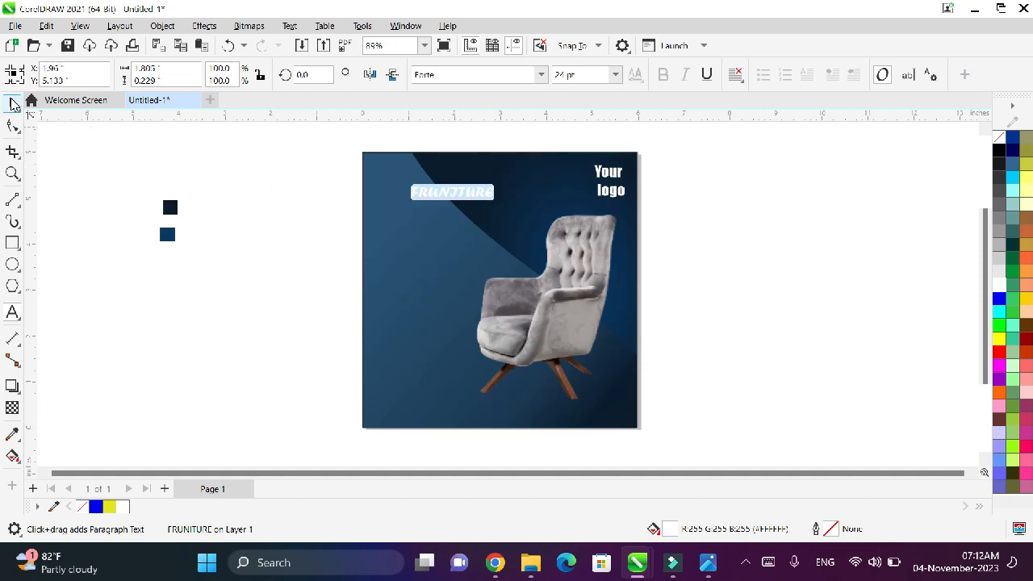
Enlarge the "FRUNITURE" heading to about 34 pt and move it slightly down, near the square's left edge.
left_click(12, 102)
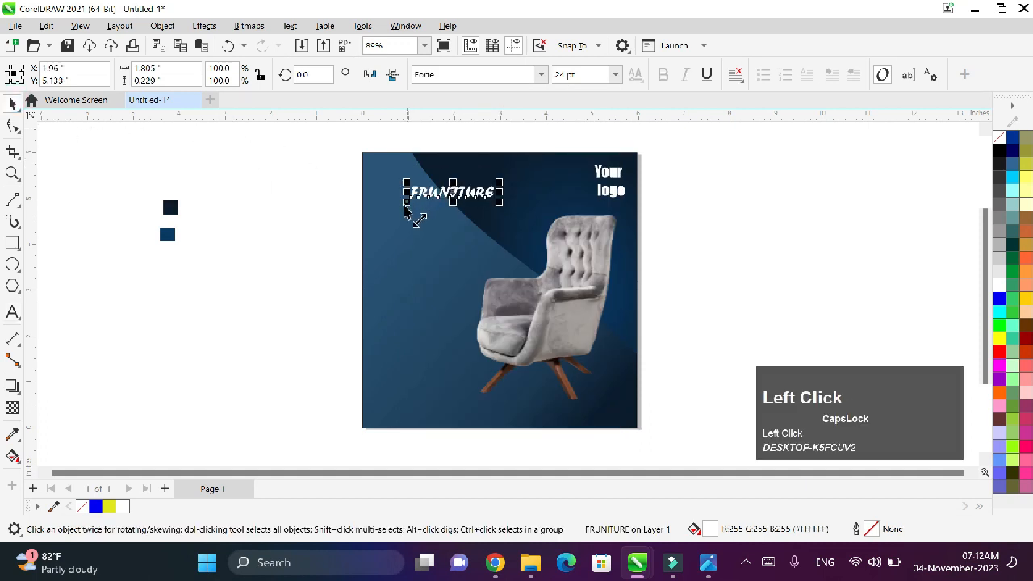
left_click_drag(405, 208, 376, 229)
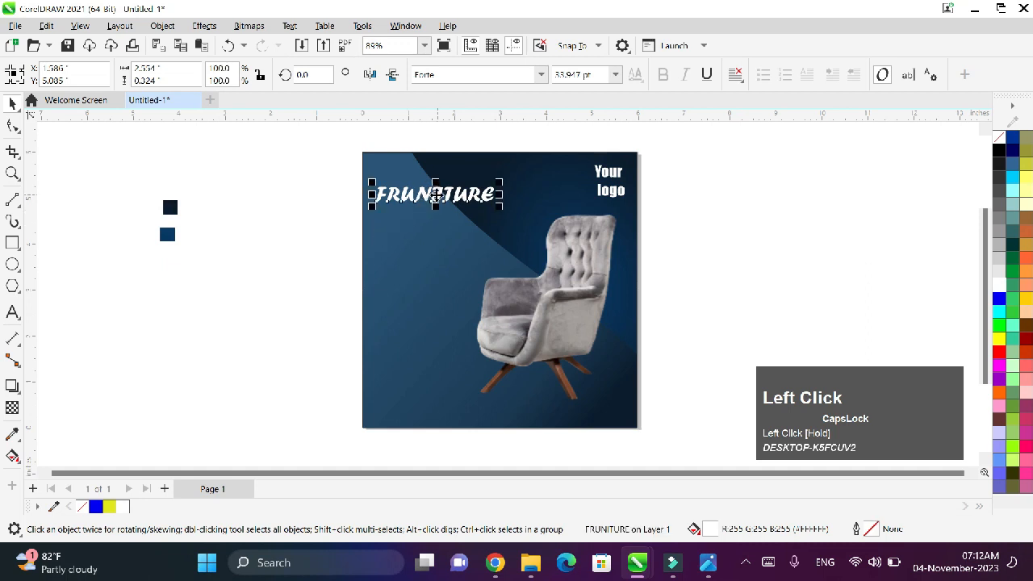
left_click_drag(435, 195, 435, 215)
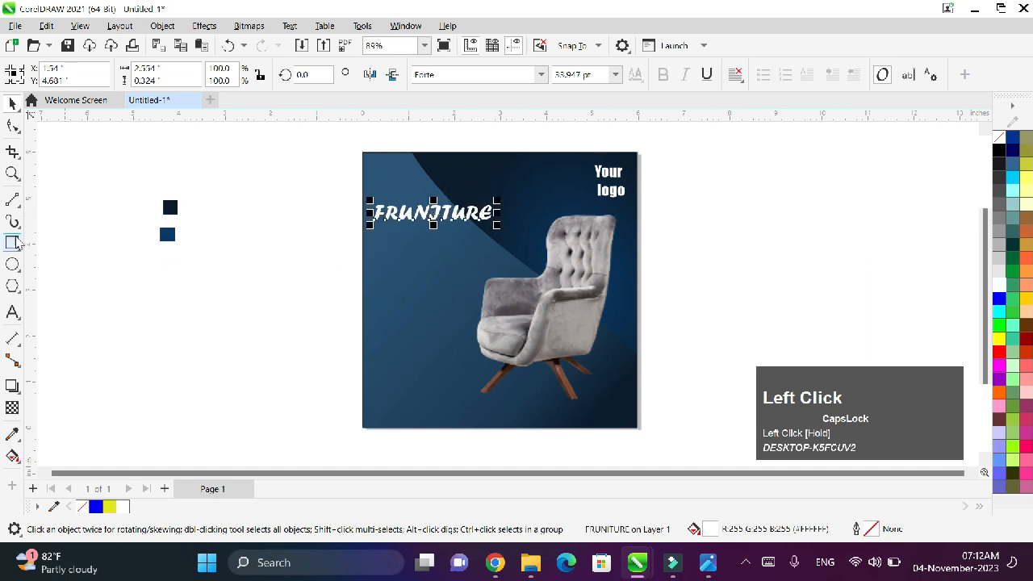
Add the artistic text "SALE" just below the "FRUNITURE" heading.
left_click(12, 312)
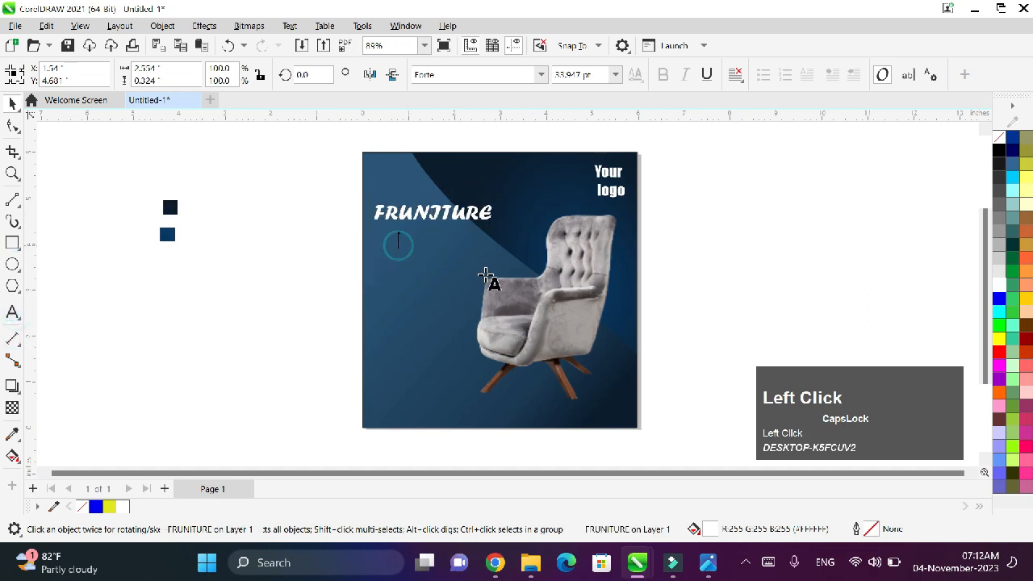
type("SALE")
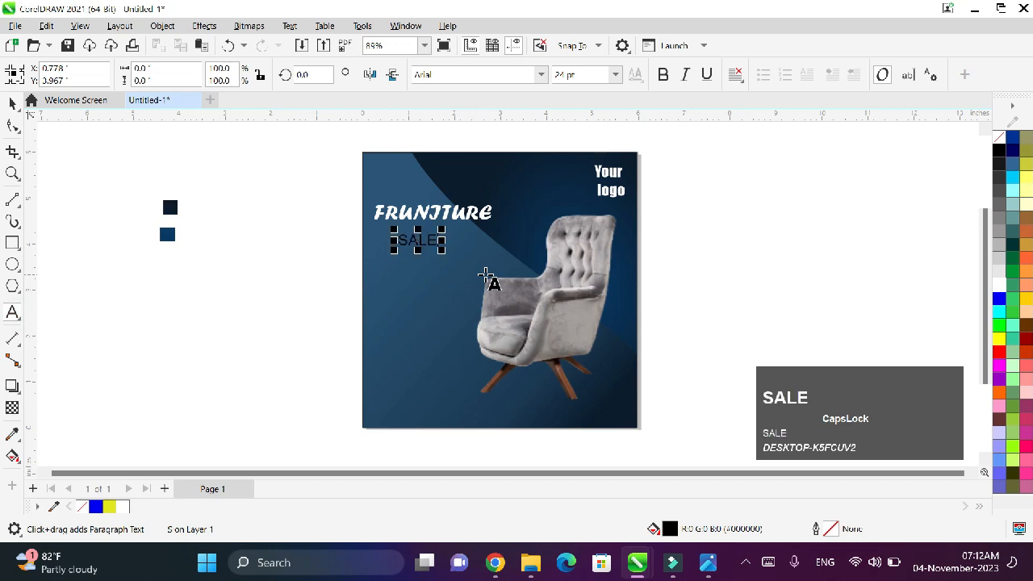
Format the "SALE" text in yellow Impact and enlarge it to about 70 pt, just below the "FRUNITURE" heading.
key("ctrl+a")
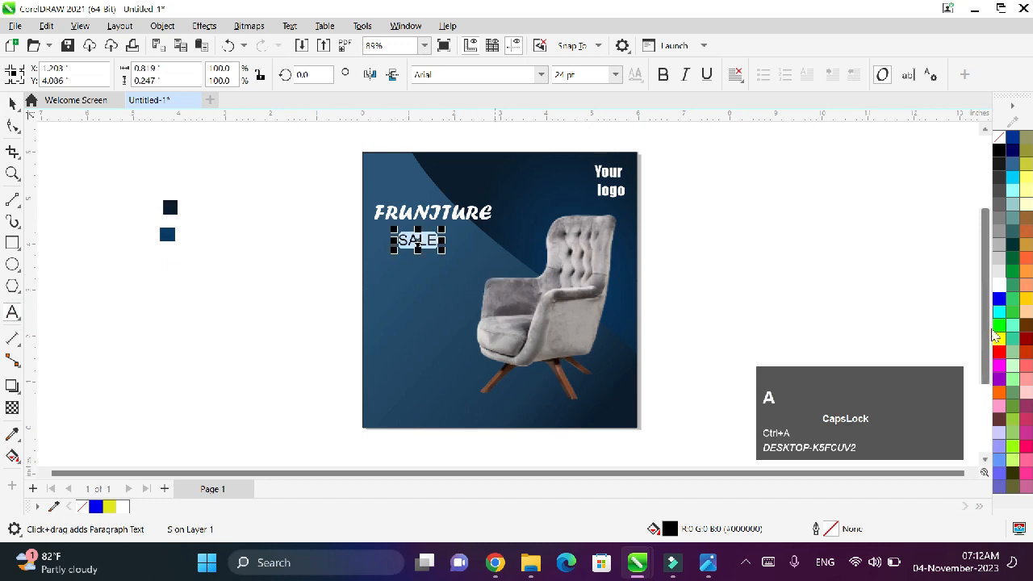
left_click(998, 338)
left_click(473, 74)
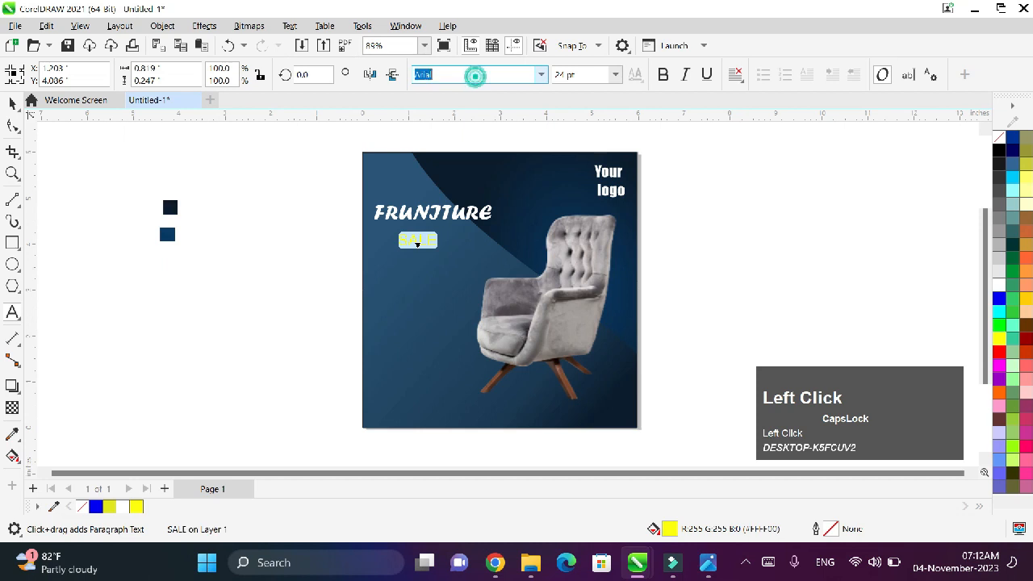
key("BackSpace")
type("Impact")
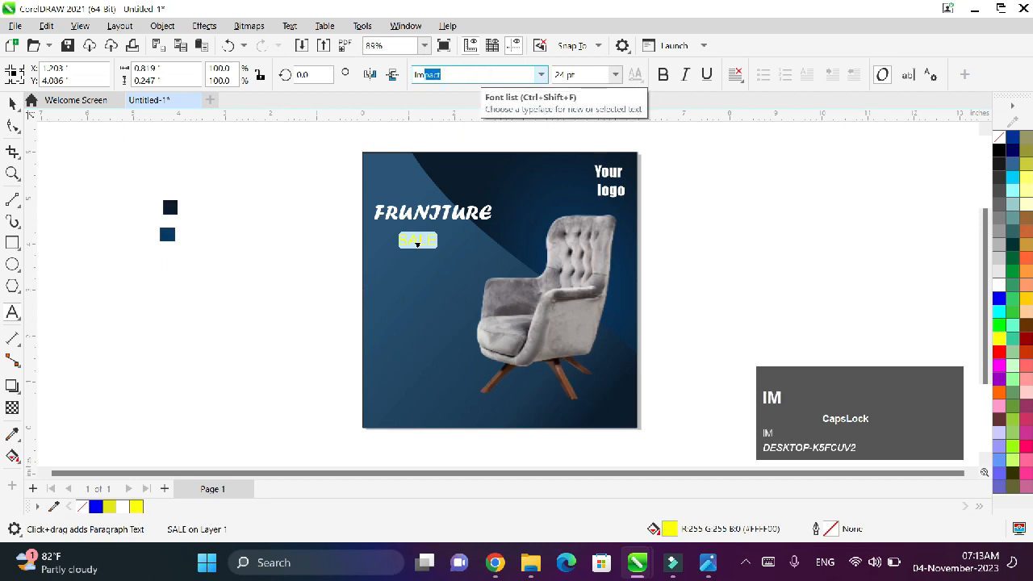
key("Return")
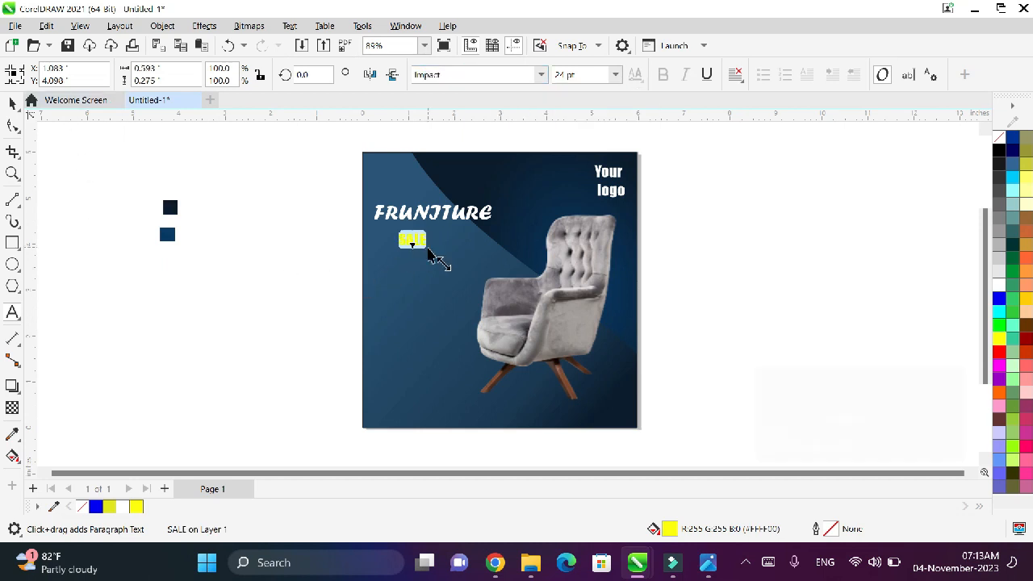
left_click(432, 255)
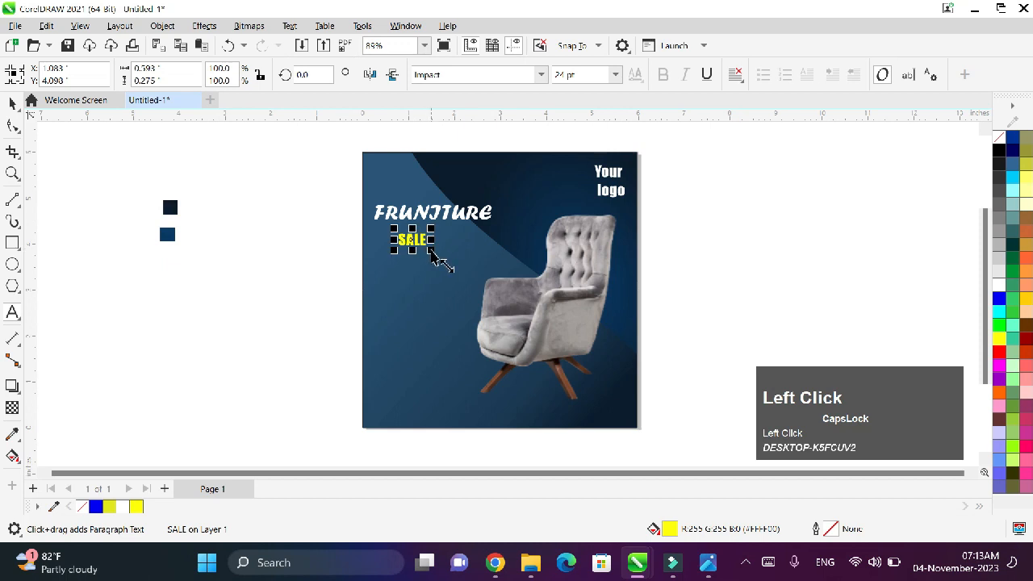
mouse_move(432, 255)
left_mouse_down()
mouse_move(496, 273)
mouse_move(489, 285)
mouse_move(432, 246)
left_mouse_up()
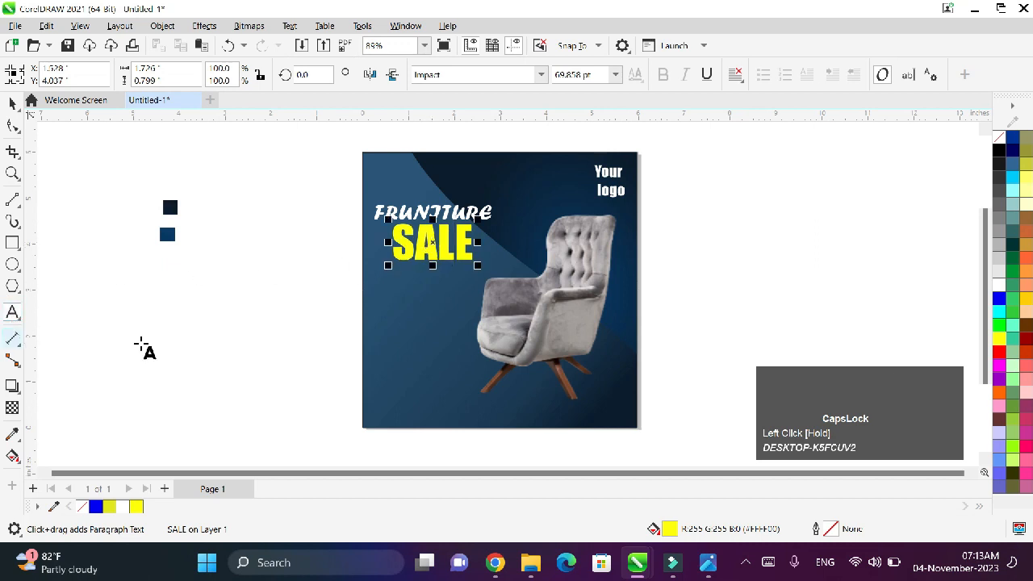
Add the two-line artistic text "FOR BETTER LIFE" / "CHOSE BETTER" below the "SALE" heading.
left_click(387, 295)
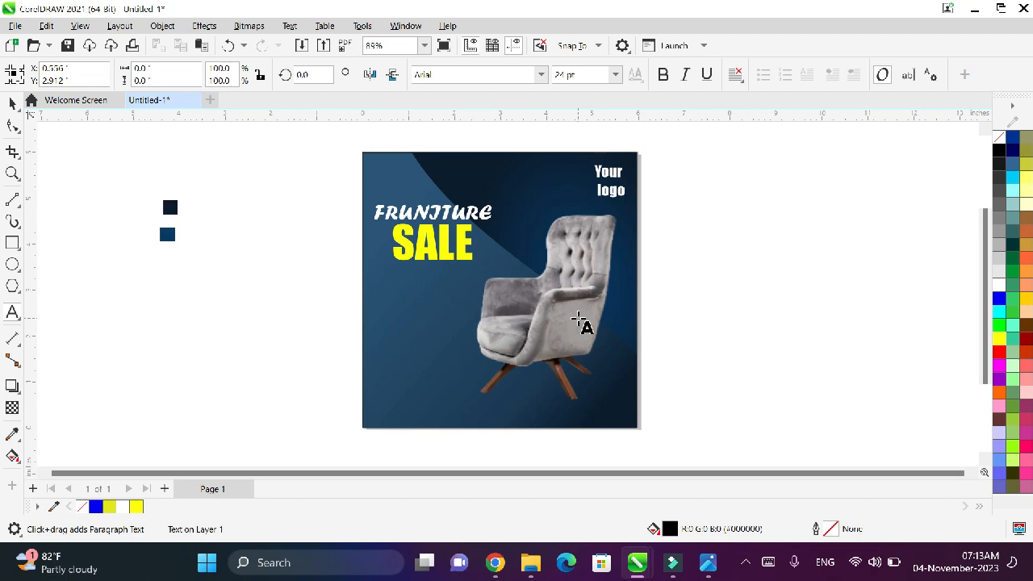
type("FOR BE")
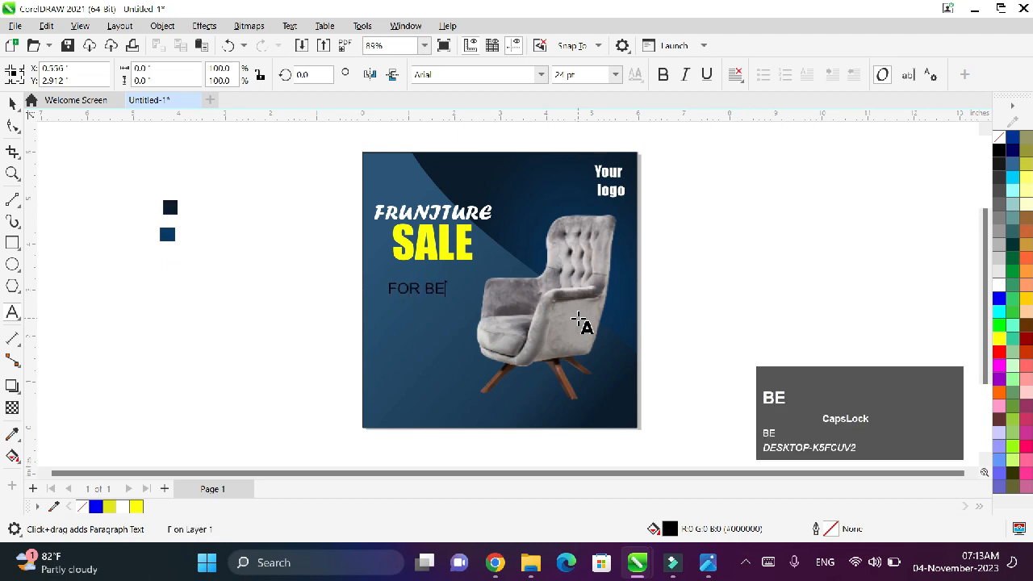
type("TTER ")
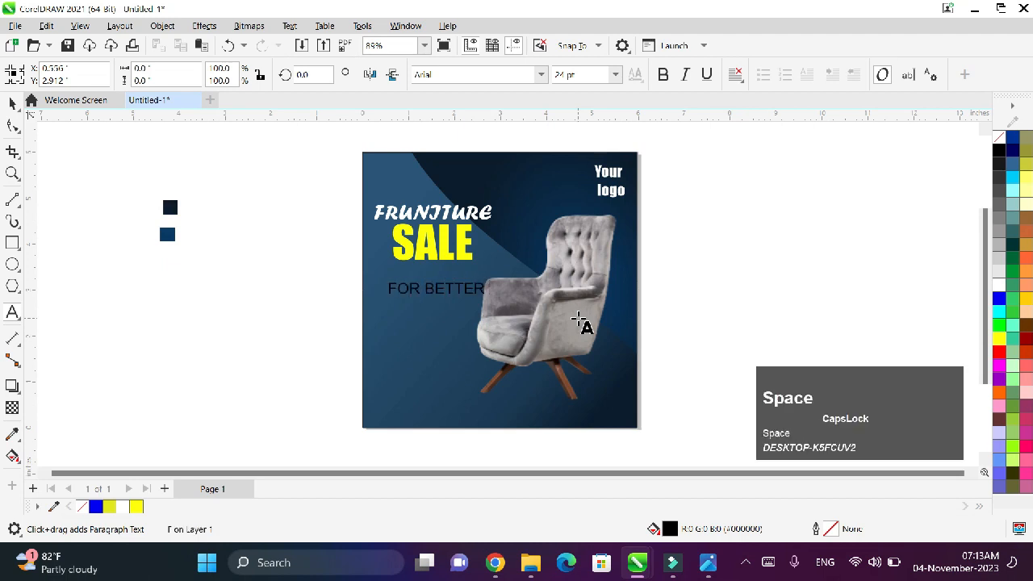
type("LIFE")
key("Return")
type("CH")
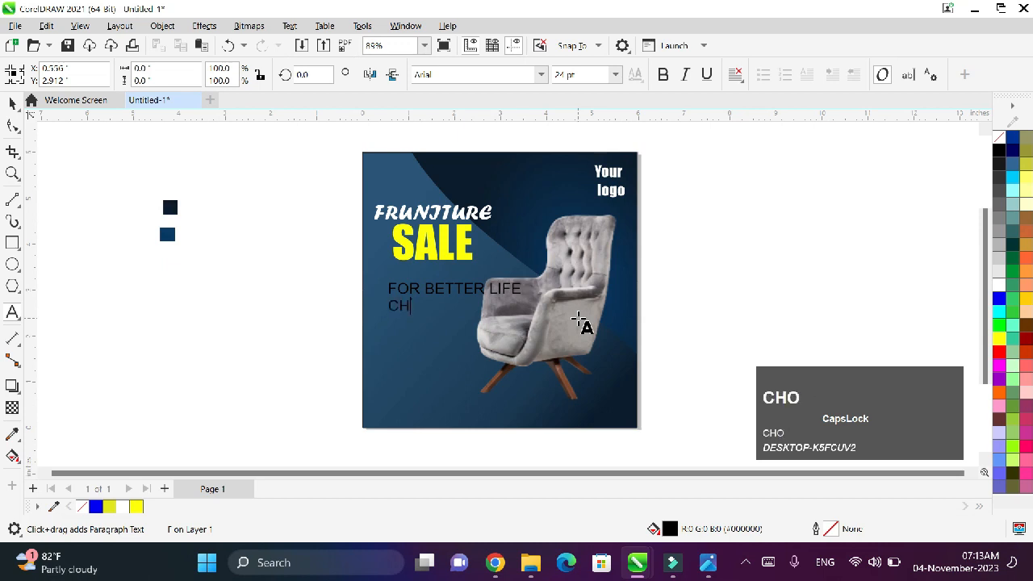
type("OI")
key("BackSpace")
type("SE ")
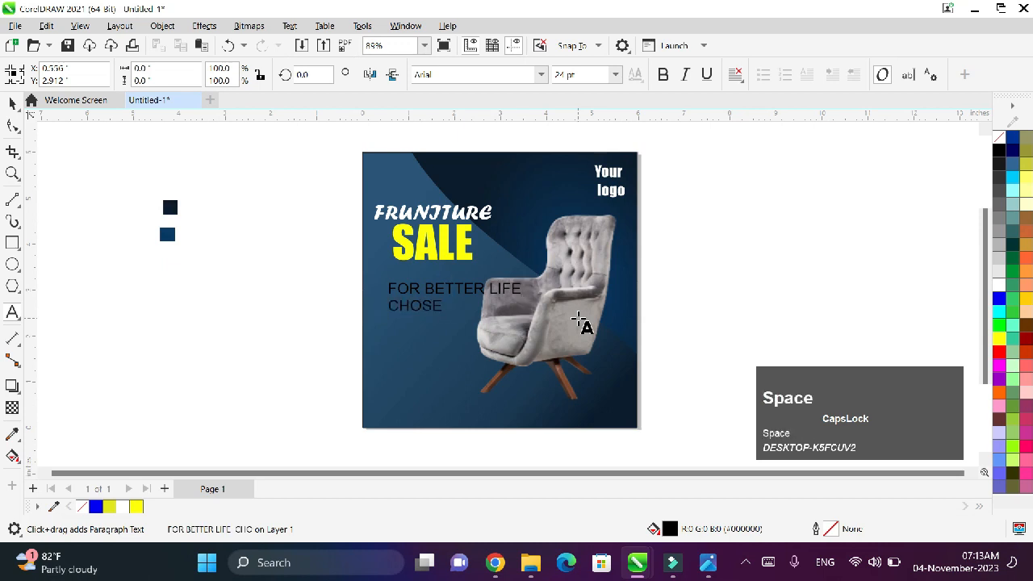
type("BETTER")
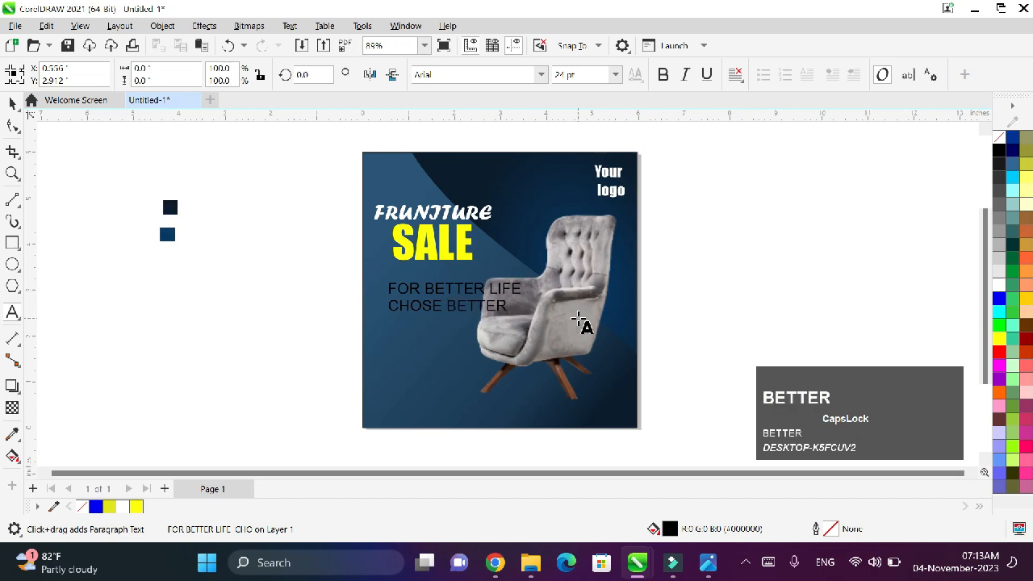
Set the two-line tagline in white Bahnschrift with centre alignment.
key("ctrl+a")
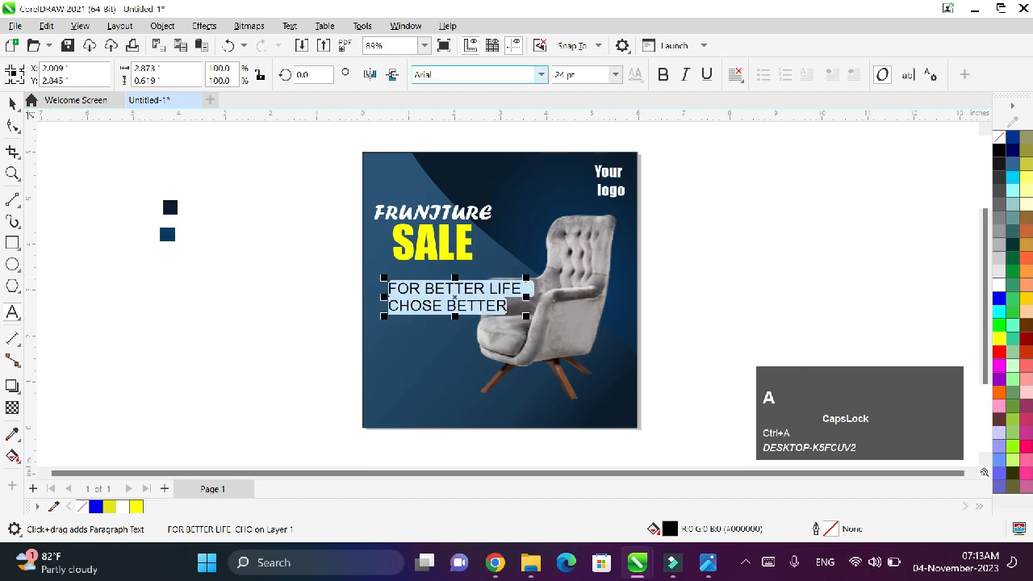
left_click(476, 74)
left_click(540, 74)
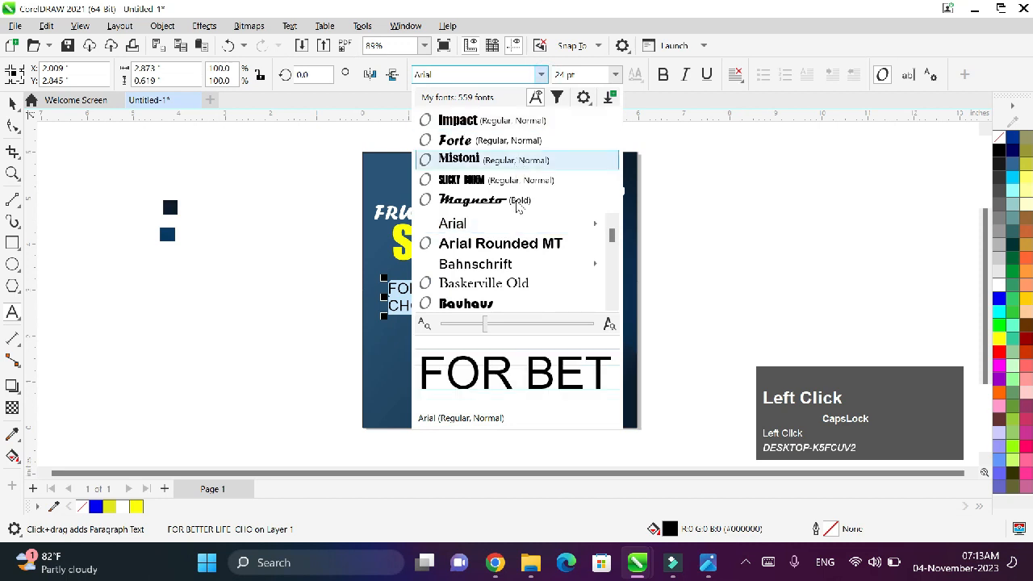
left_click(509, 265)
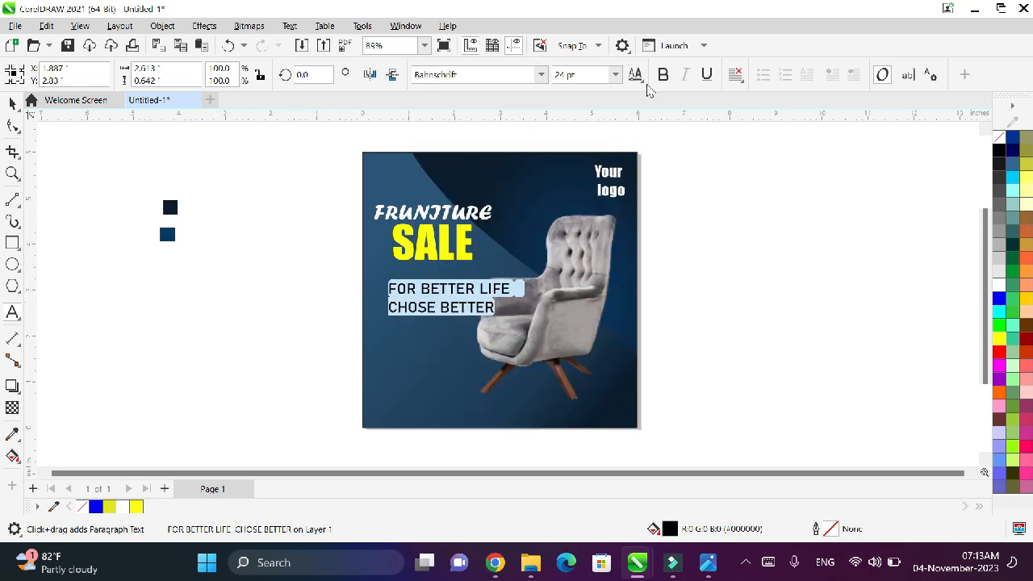
left_click(735, 74)
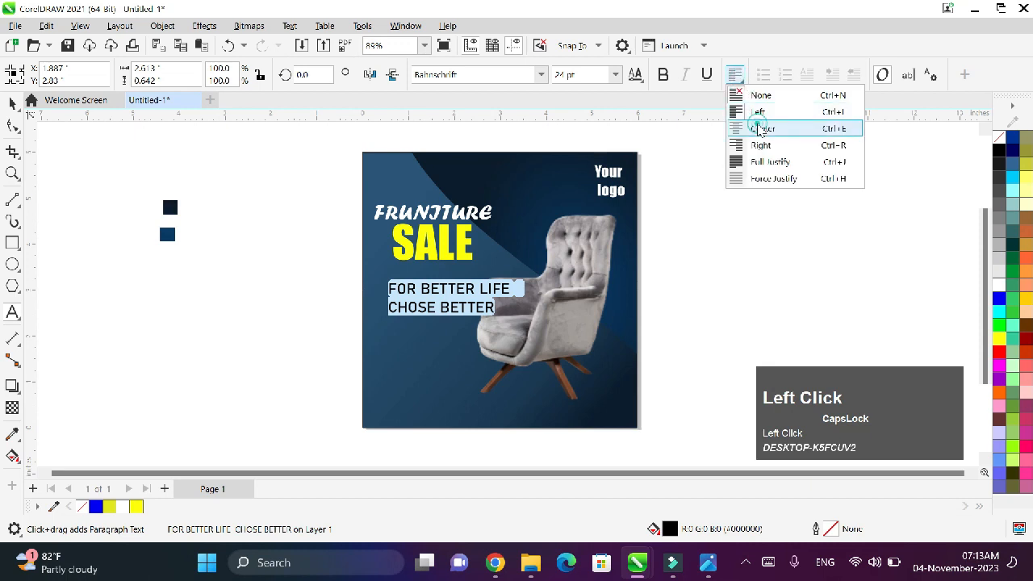
left_click(763, 129)
left_click(999, 284)
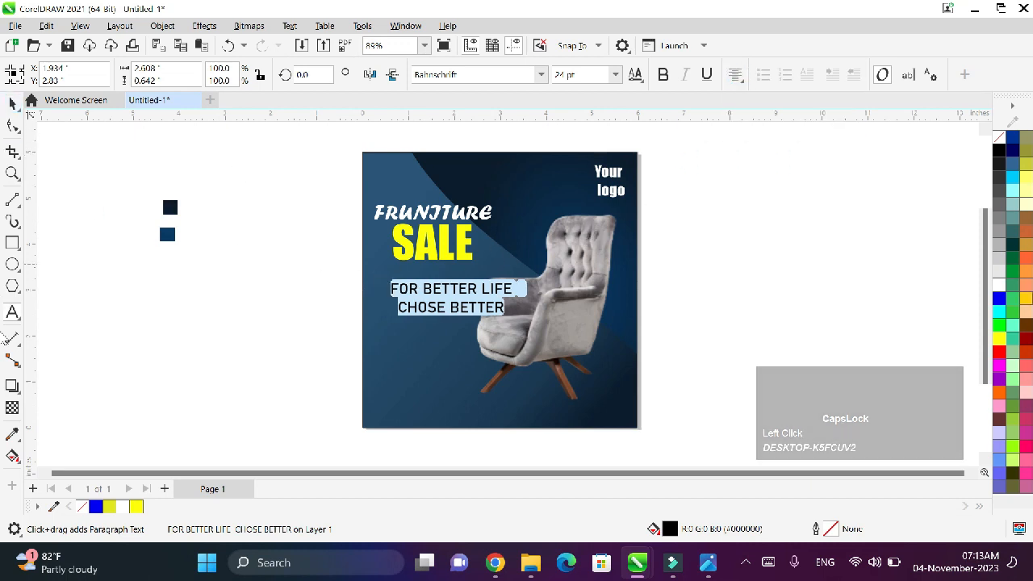
Move the tagline up to just below "SALE" and shift the armchair image slightly towards the square's right edge.
left_click(12, 104)
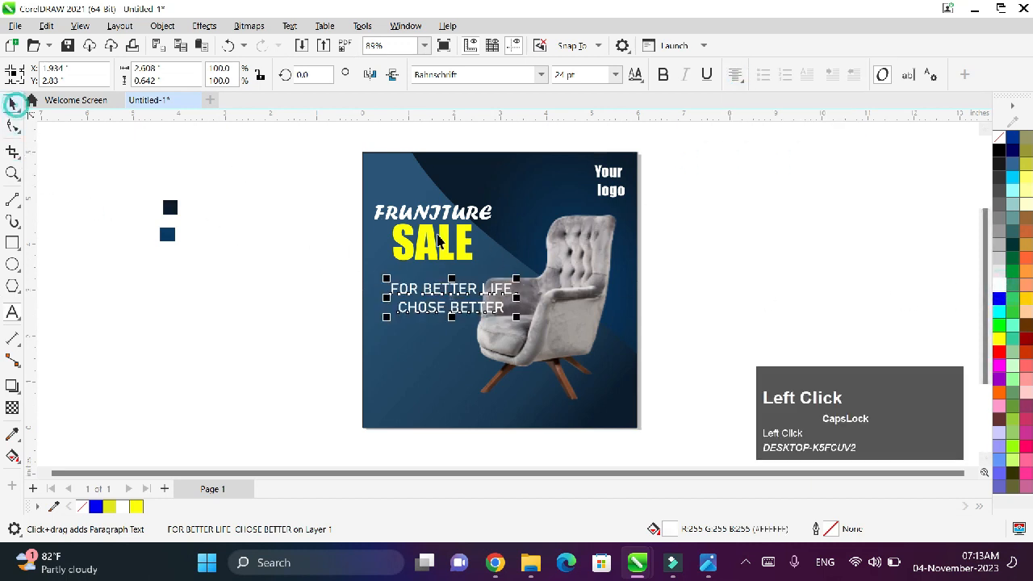
left_click_drag(454, 306, 436, 280)
left_click(575, 307)
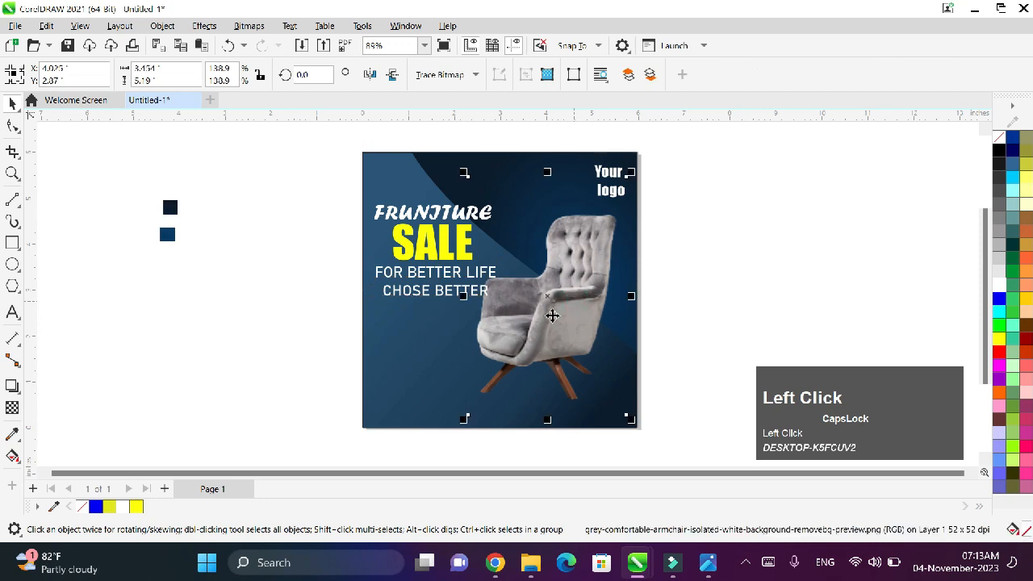
left_click_drag(547, 295, 558, 296)
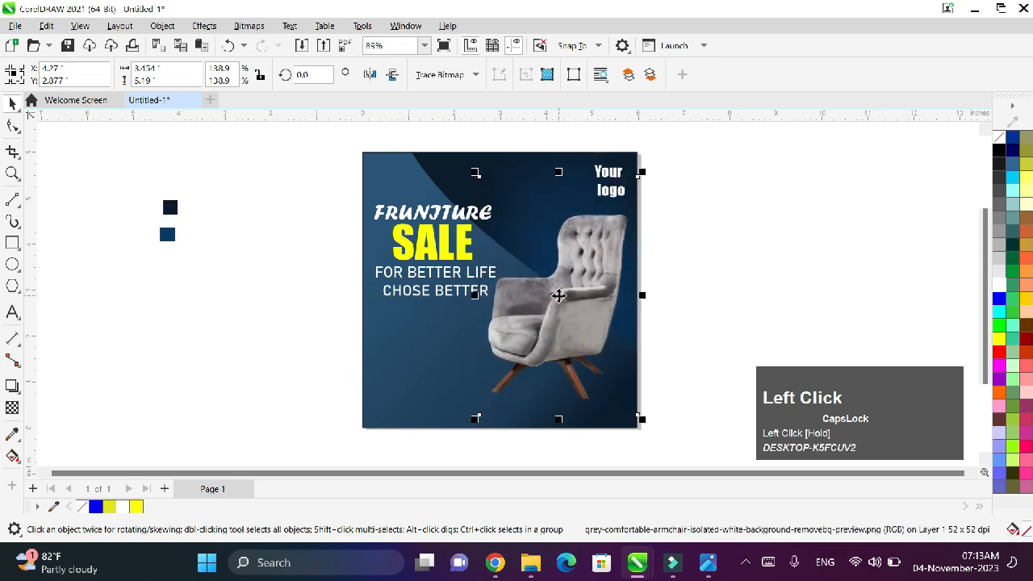
key("F2")
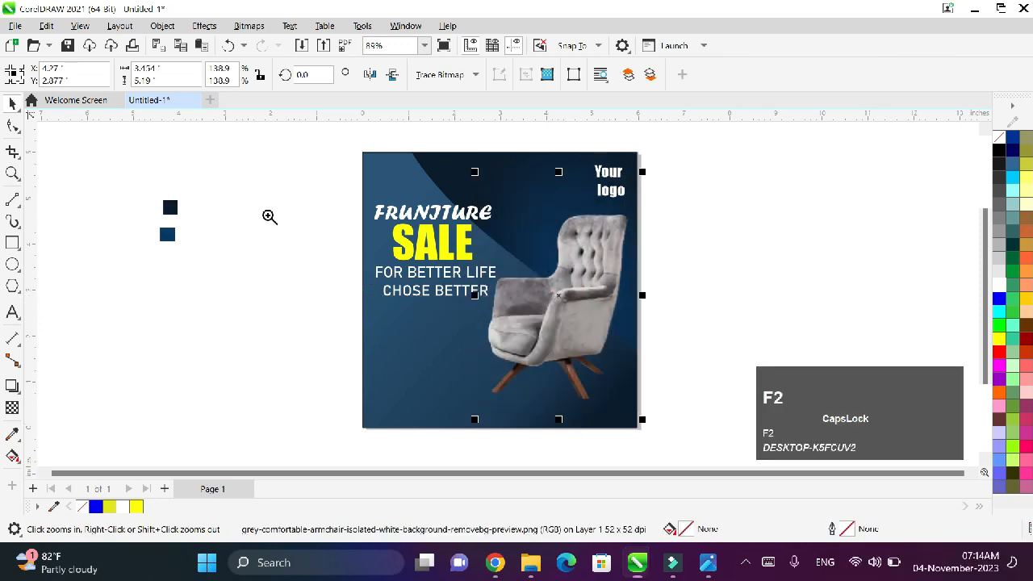
left_click(12, 125)
left_click(12, 102)
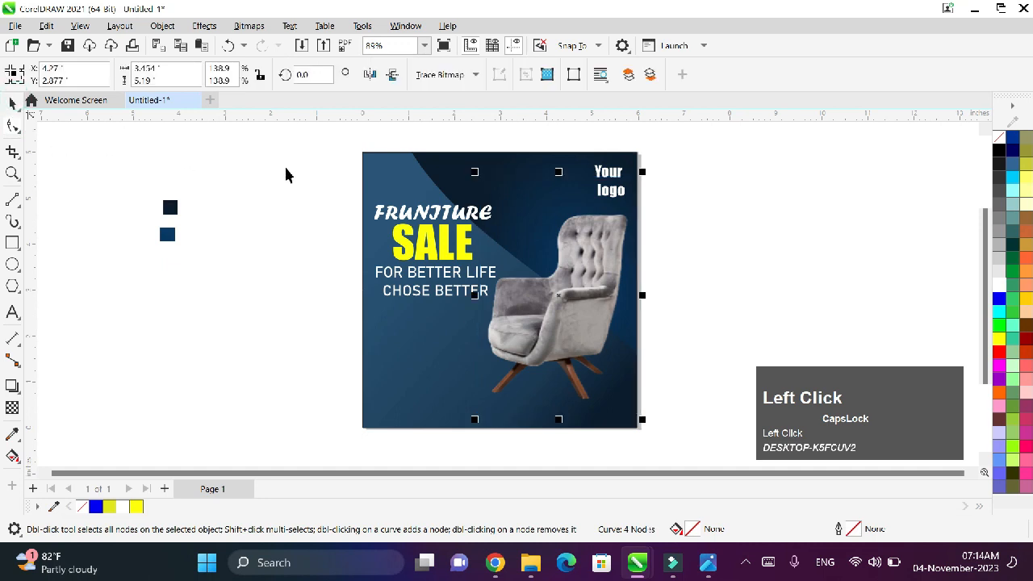
left_click(226, 299)
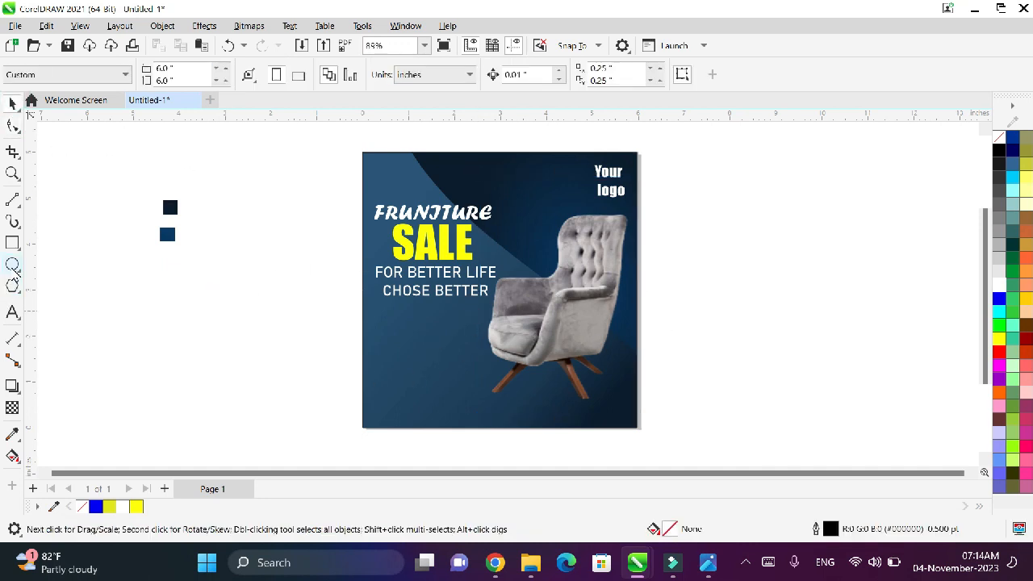
key("F2")
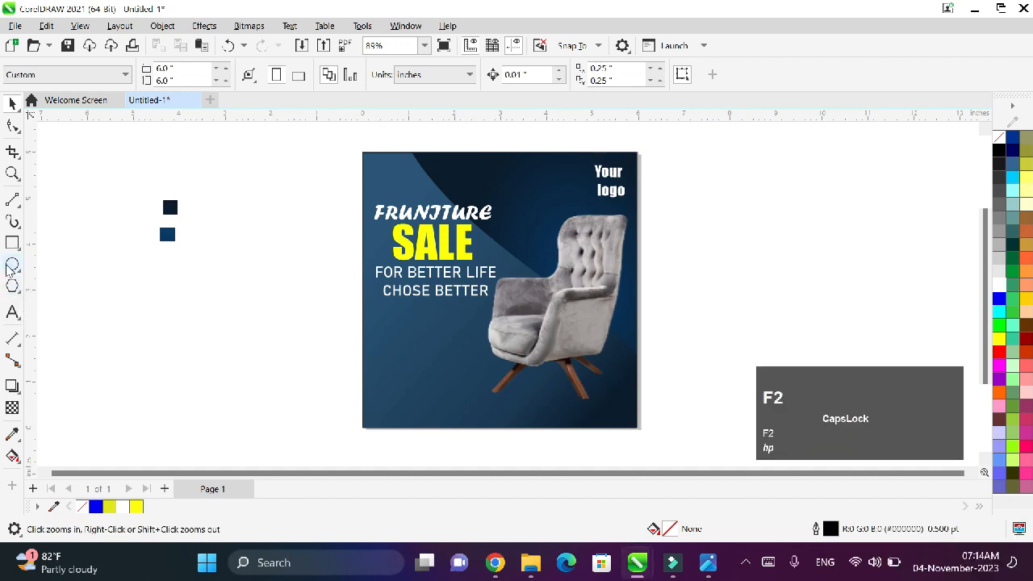
left_click(12, 103)
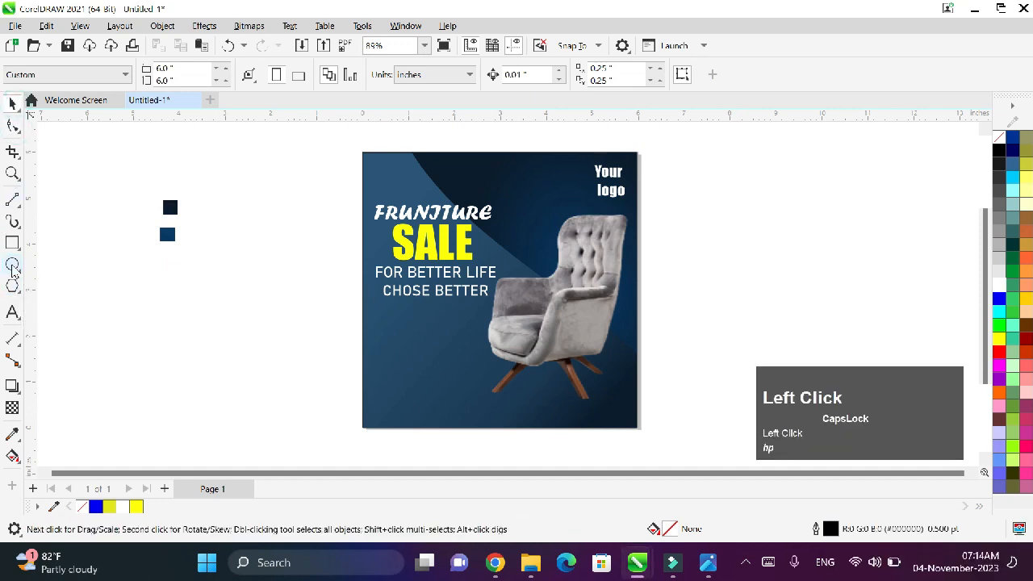
Draw a circle about 1.35 inches in diameter below the tagline, near the square's left edge, and fill it white.
key("F7")
left_click_drag(374, 312, 613, 381)
left_click(999, 284)
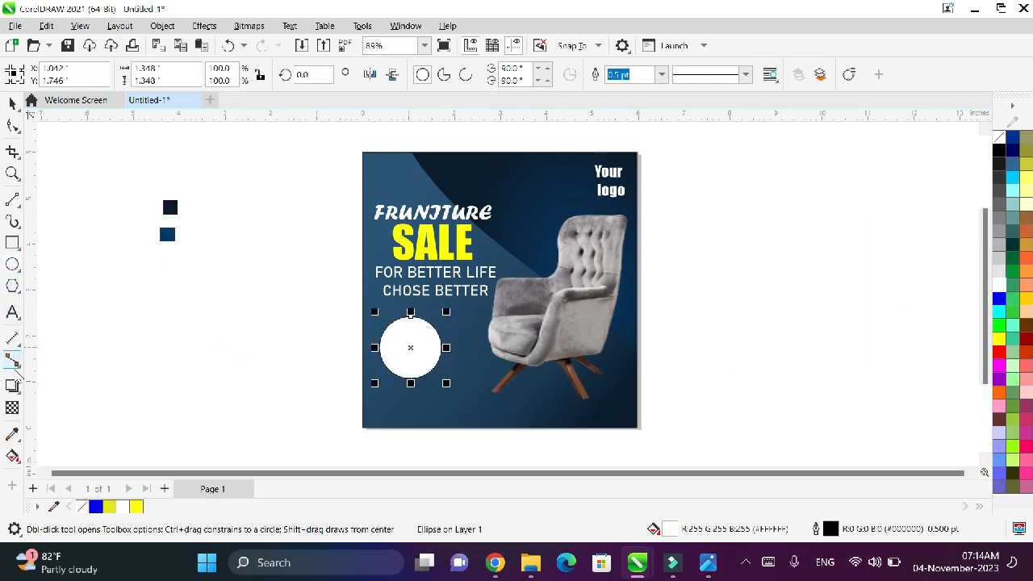
Add the artistic text "30%" / "OFF" on two lines inside the white circle.
left_click(12, 313)
left_click(457, 349, "ctrl")
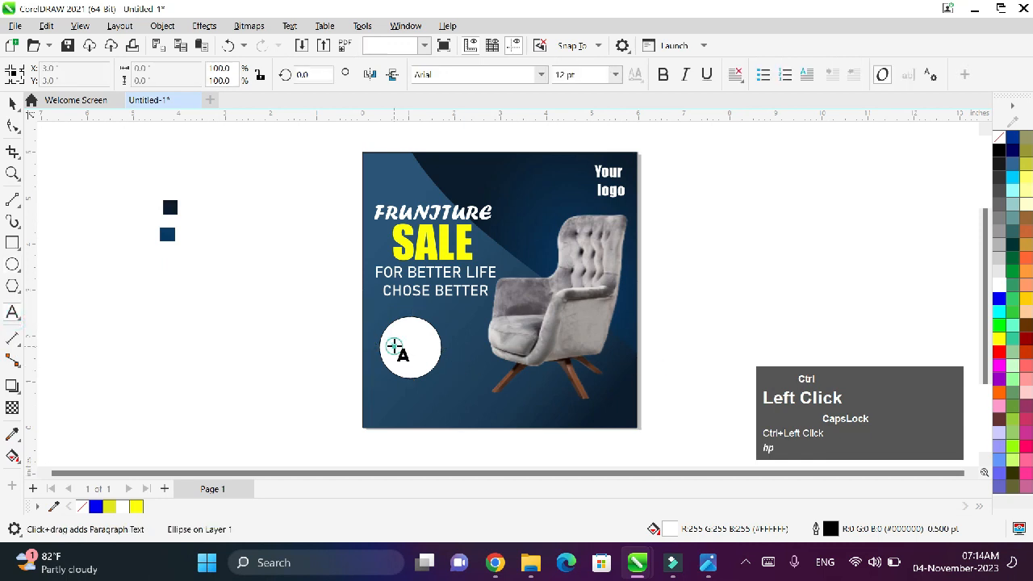
type("30")
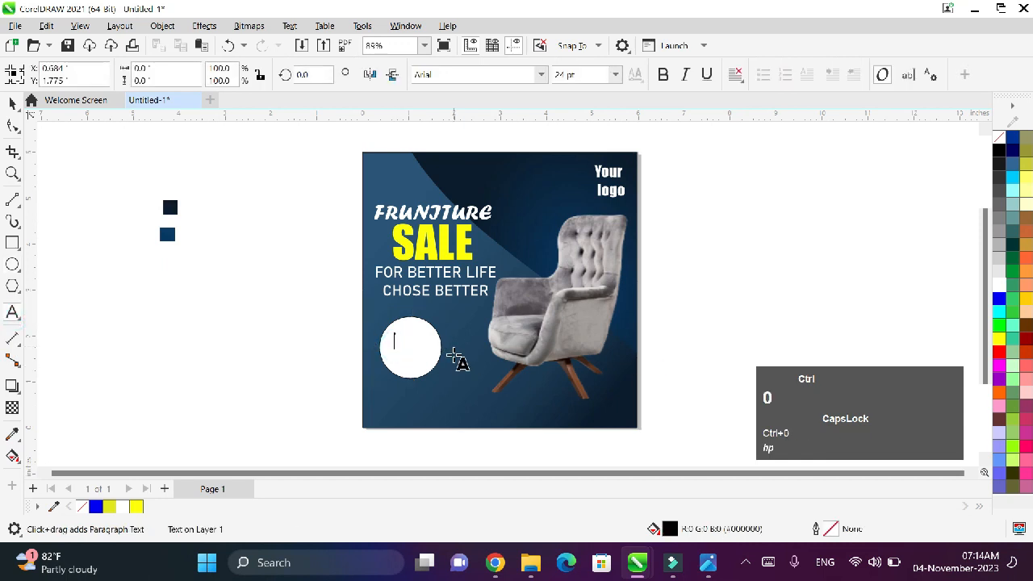
type("%")
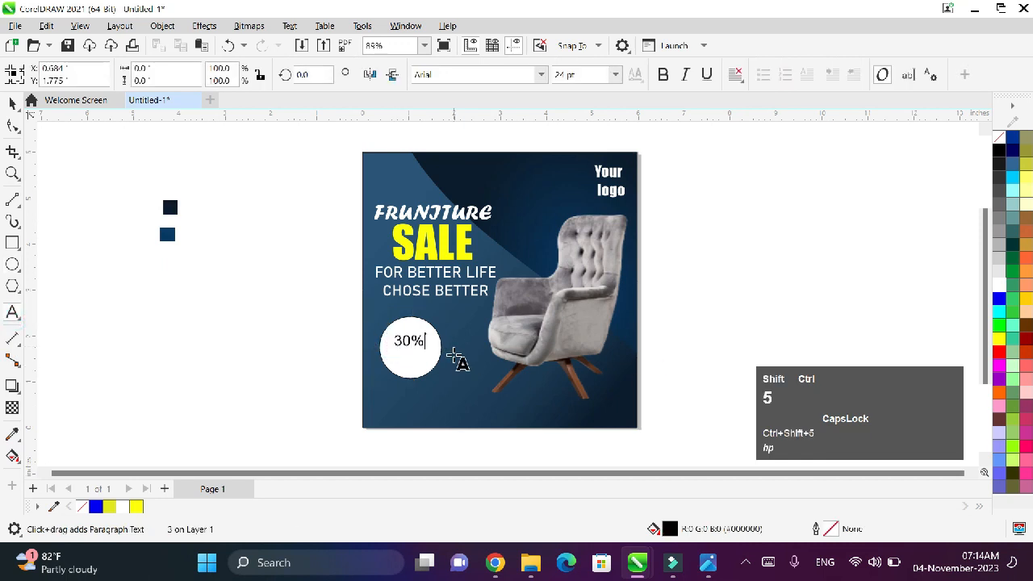
key("Escape")
key("Return")
type("OFF")
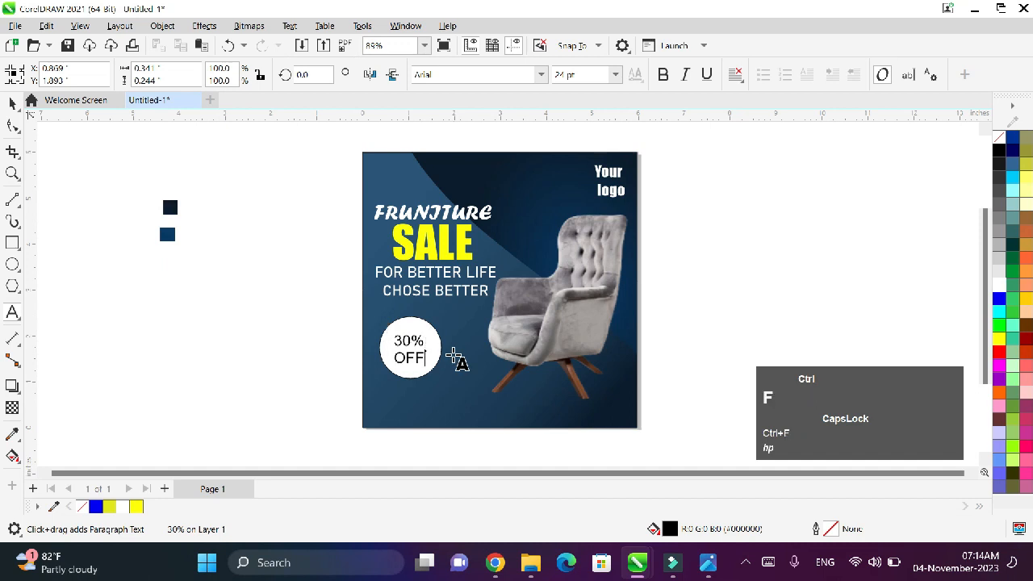
Enlarge the "30% OFF" text to about 34 pt to fill the white circle and centre-align its lines.
key("ctrl+a")
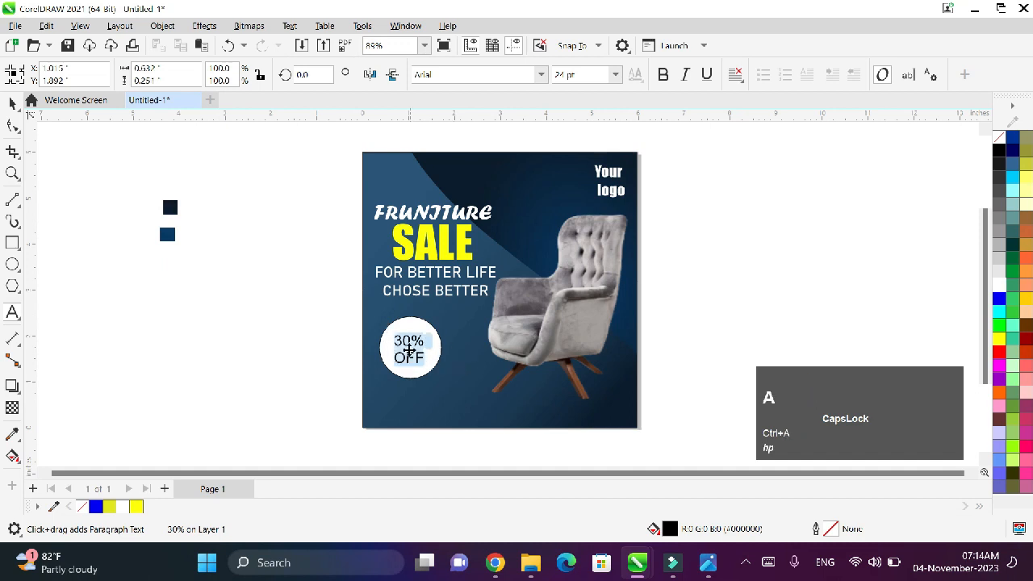
left_click_drag(429, 370, 449, 386)
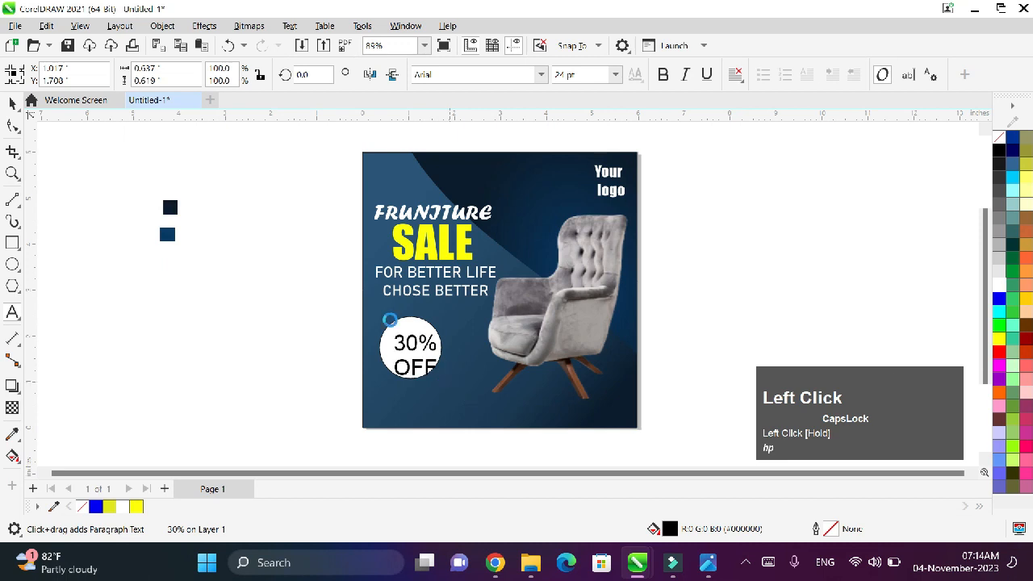
left_click_drag(415, 354, 413, 348)
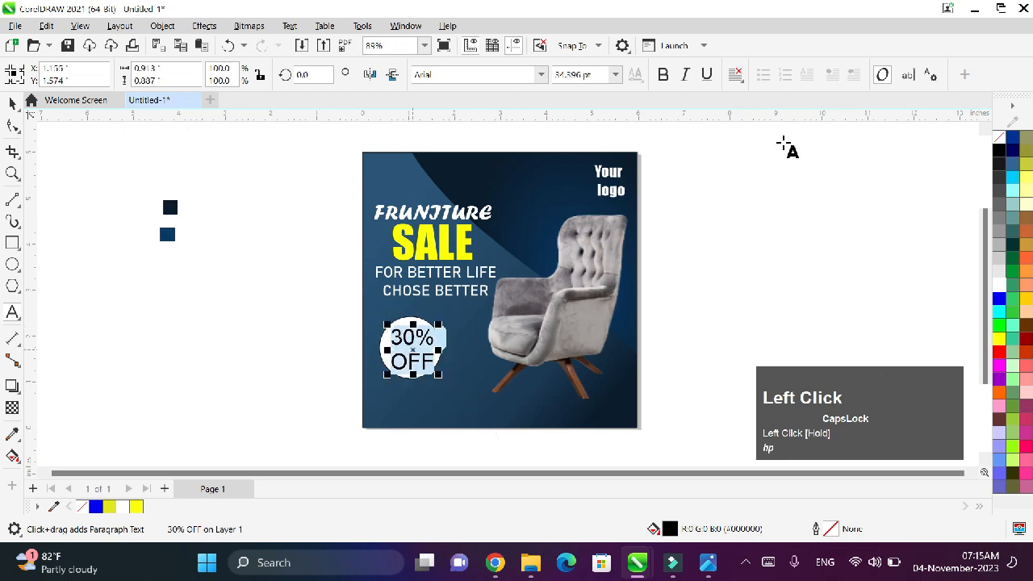
left_click(736, 76)
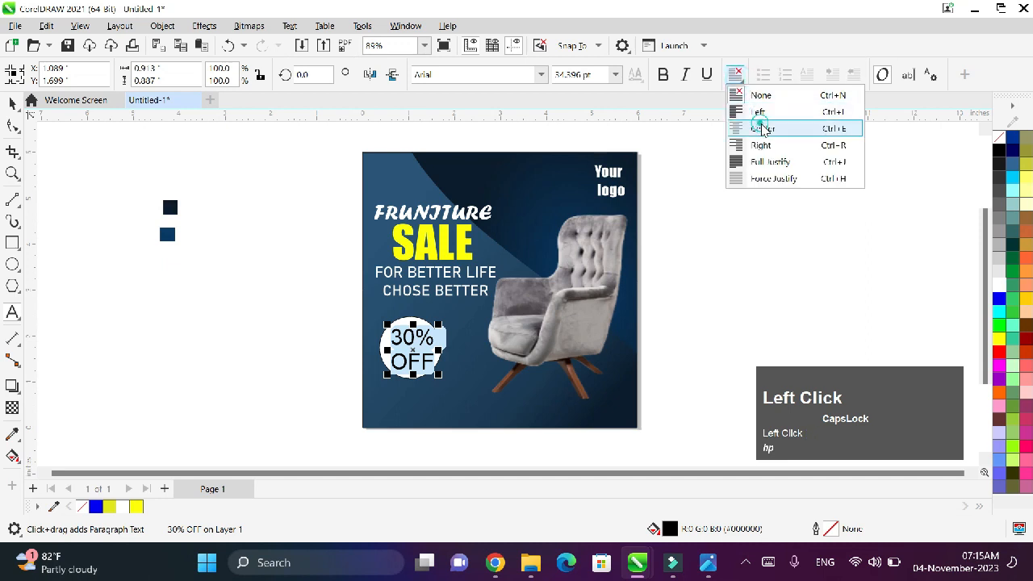
left_click(762, 128)
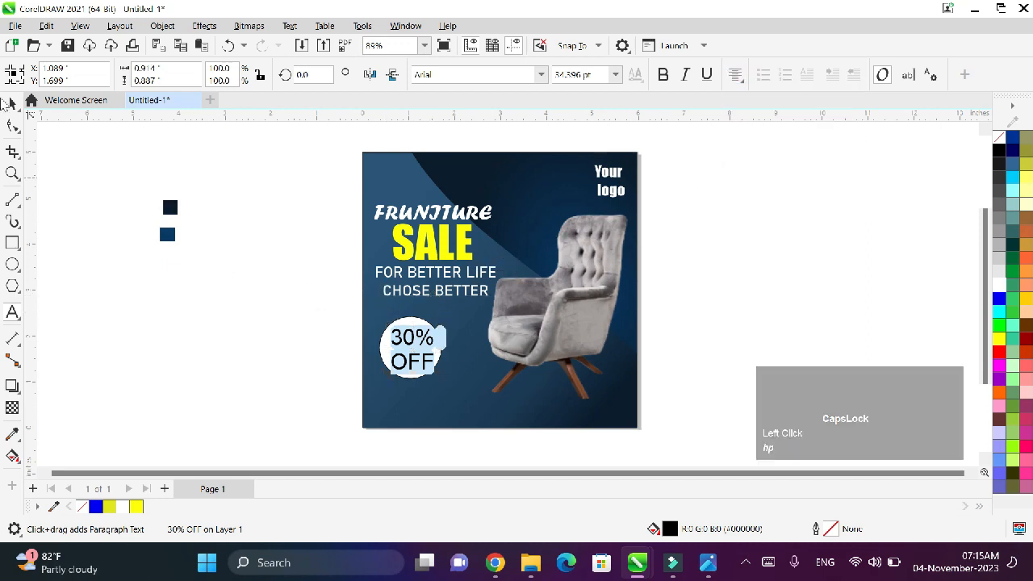
Move the "30% OFF" text slightly so it sits centred inside the white circle.
left_click(12, 103)
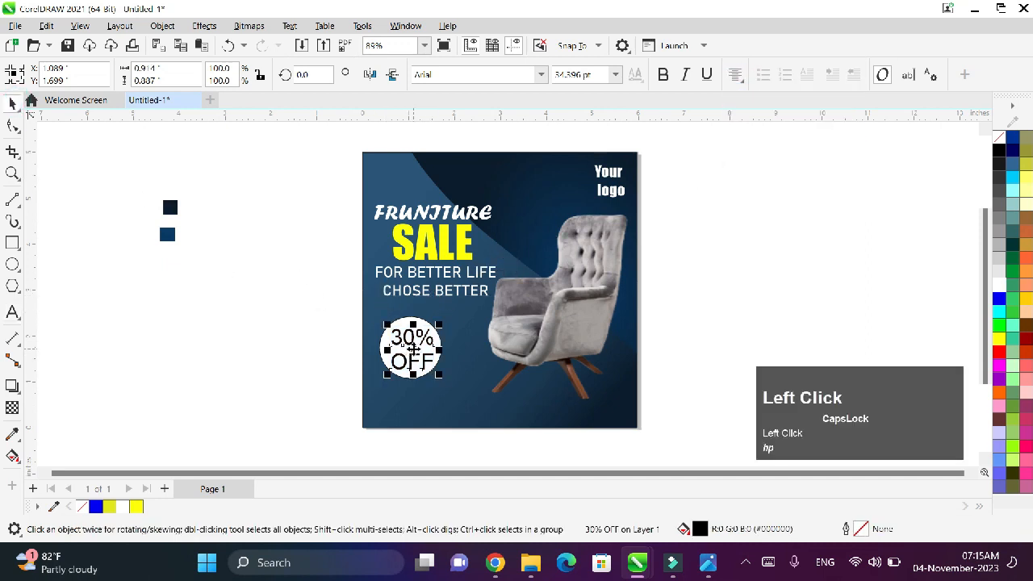
left_click_drag(412, 348, 411, 342)
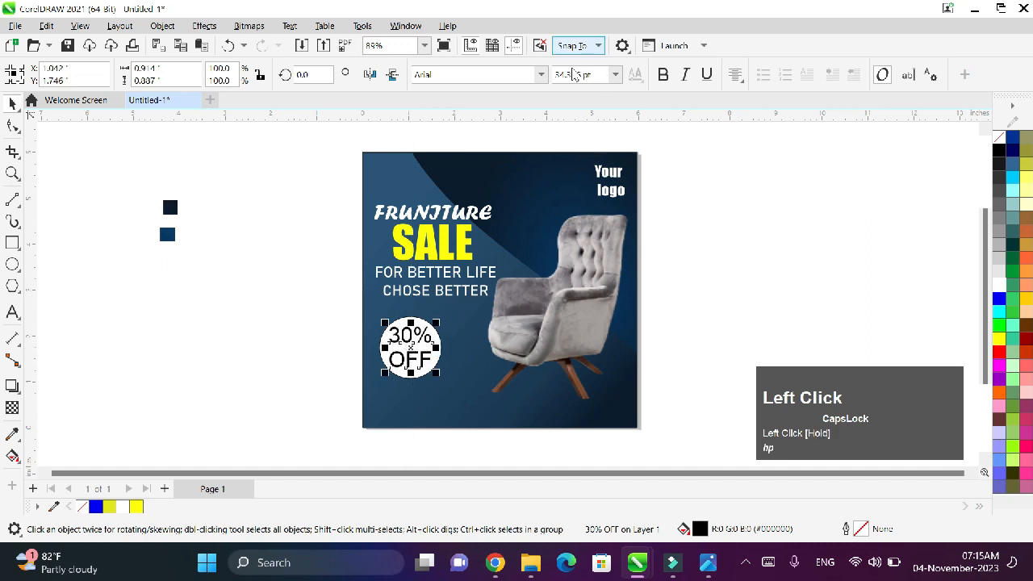
left_click(411, 353)
left_click(288, 347)
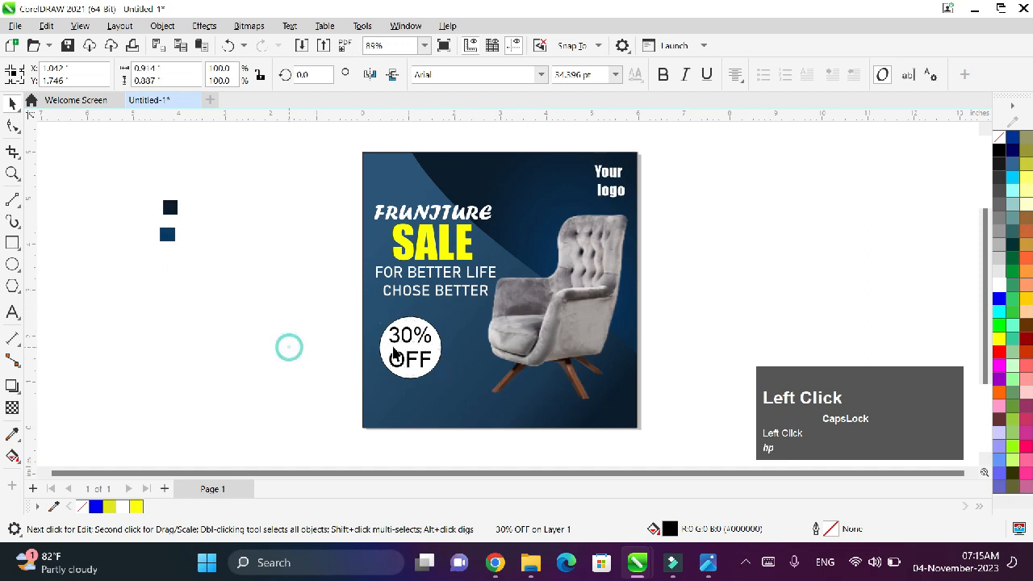
Change the font of the whole "30% OFF" text to Mistoni.
double_click(411, 349)
left_click(317, 339)
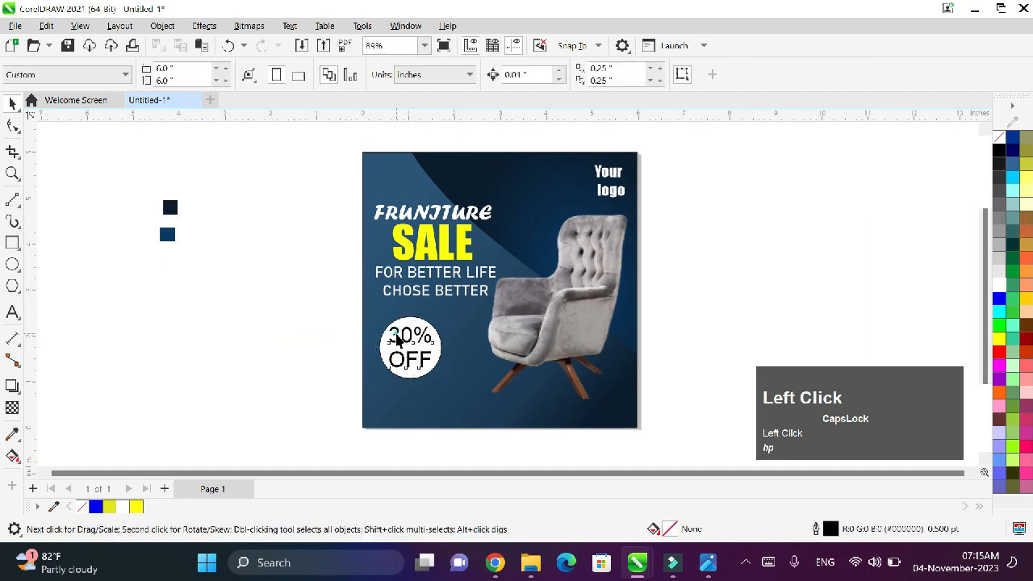
double_click(408, 345)
key("ctrl+a")
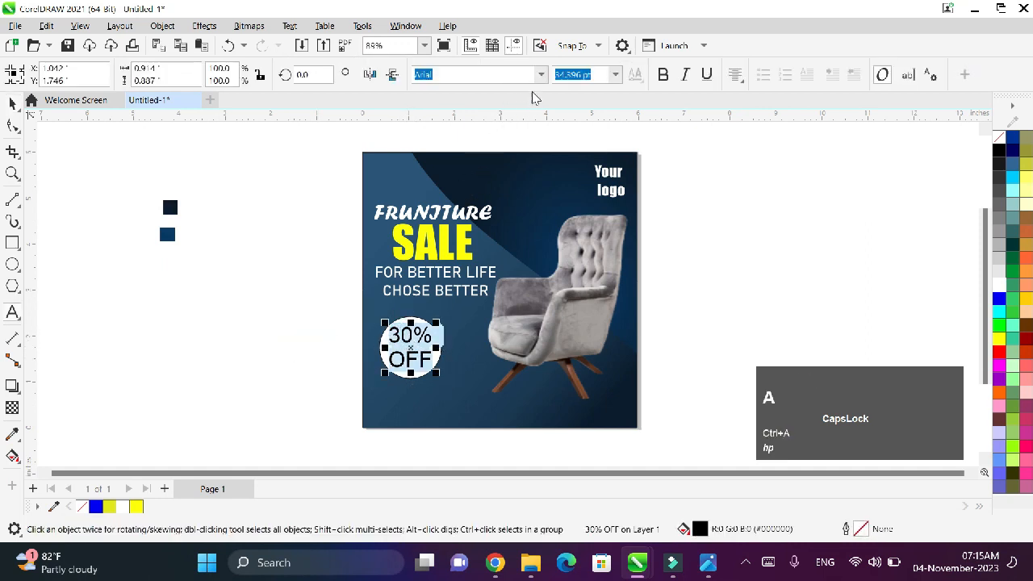
left_click(540, 74)
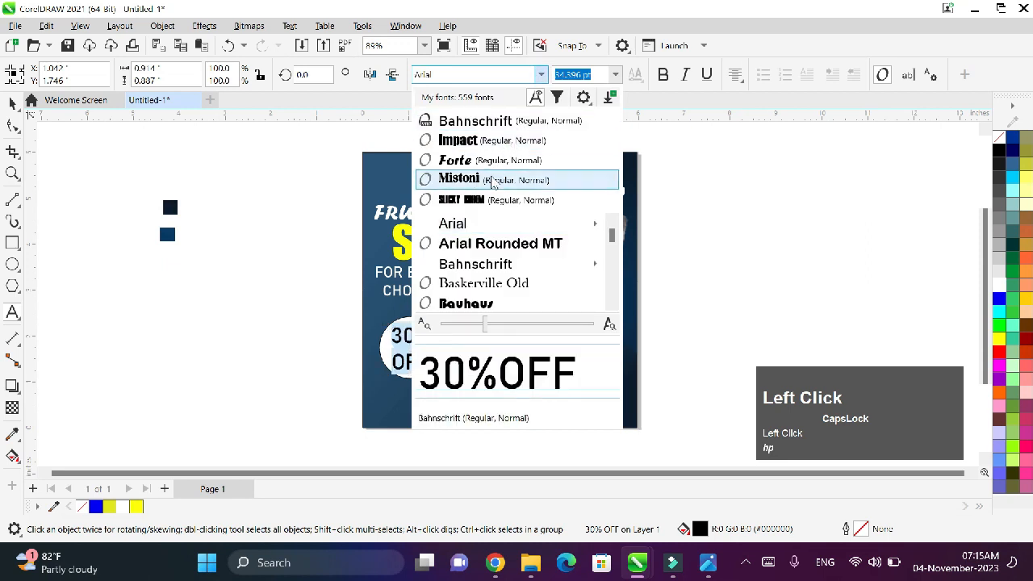
key("Escape")
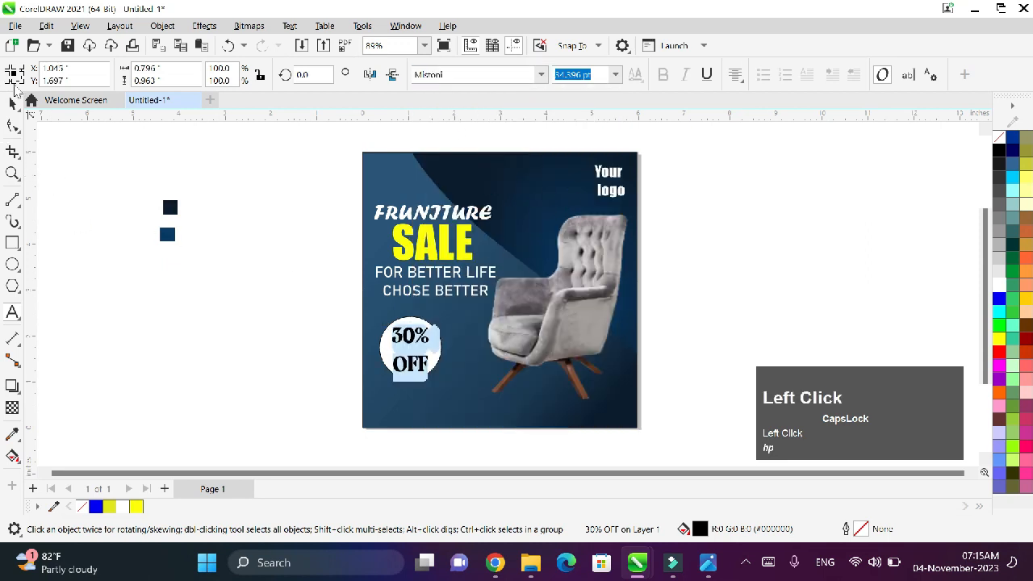
left_click(12, 105)
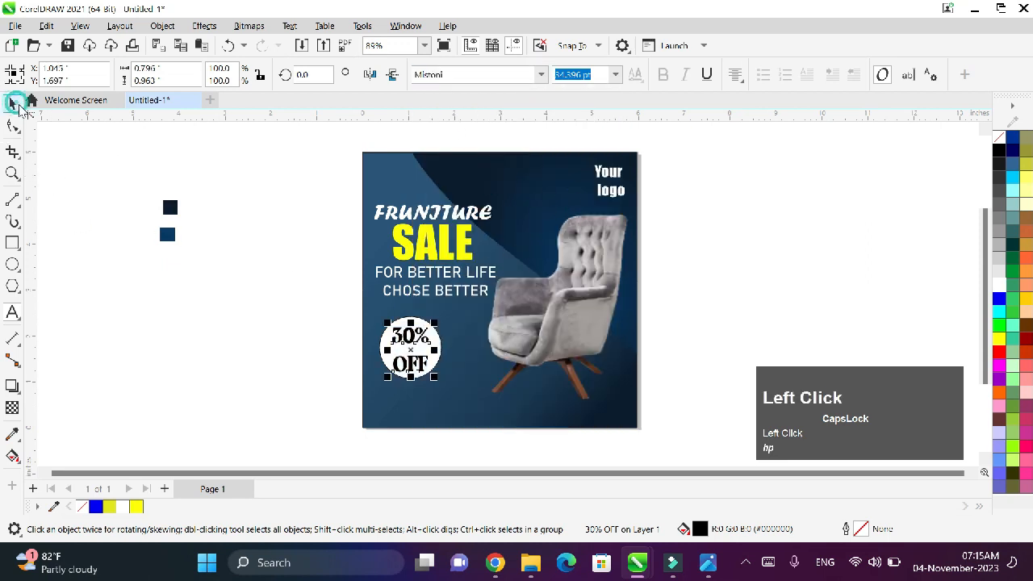
left_click(244, 345)
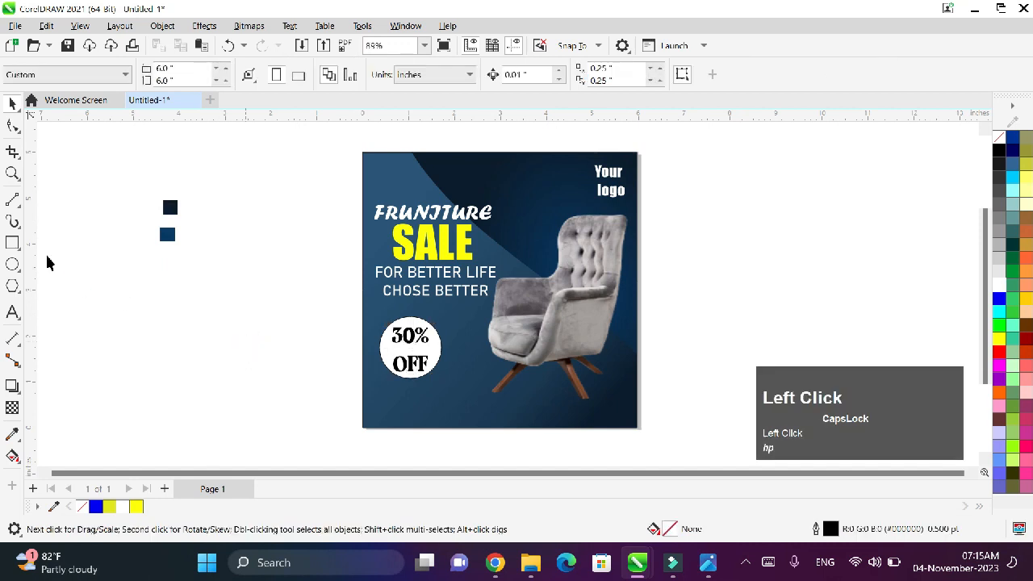
Move the white circle together with its "30% OFF" text up beside the armchair's seat, just below the tagline.
left_click(413, 337)
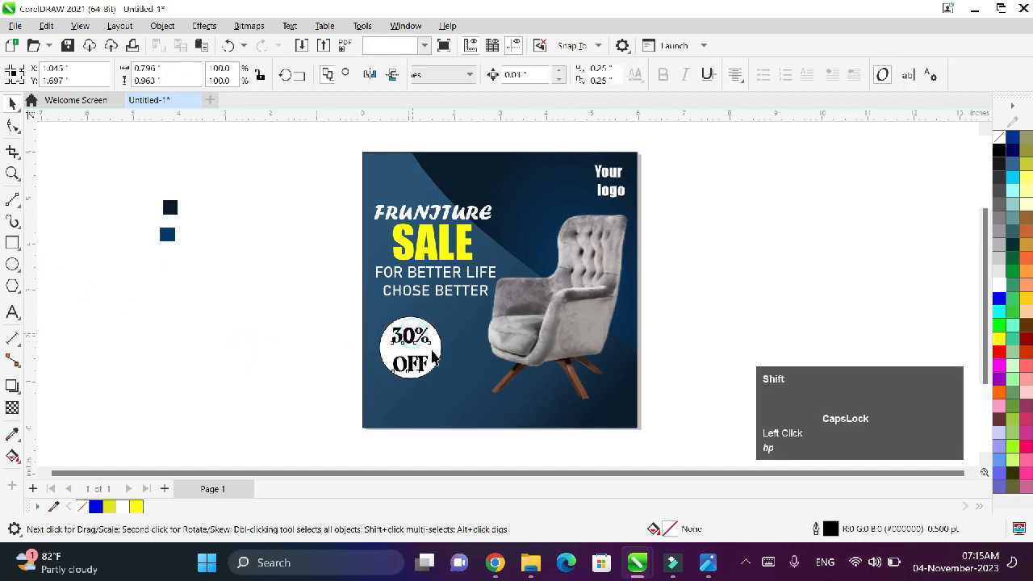
left_click(403, 357)
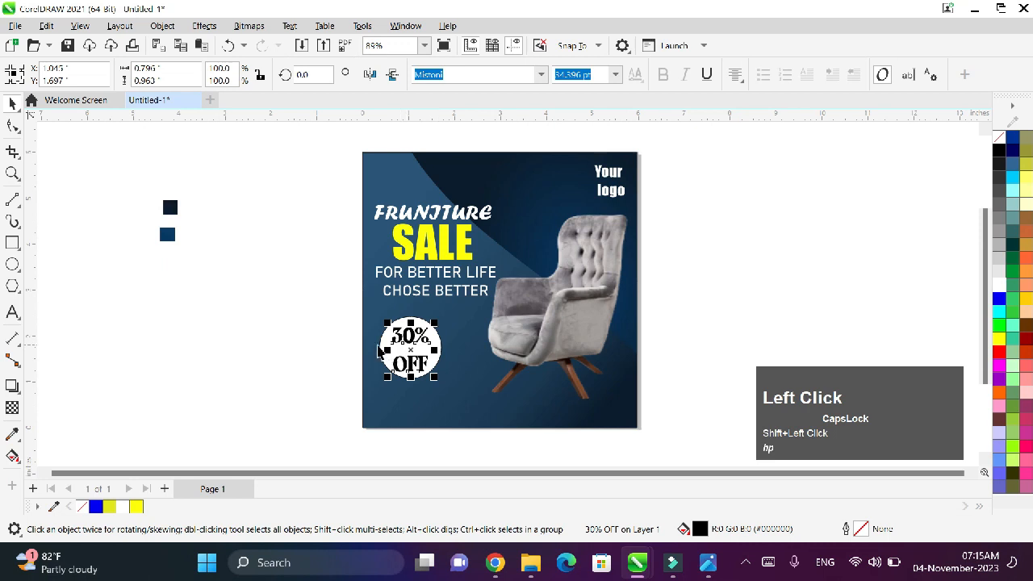
left_click(382, 342, "shift")
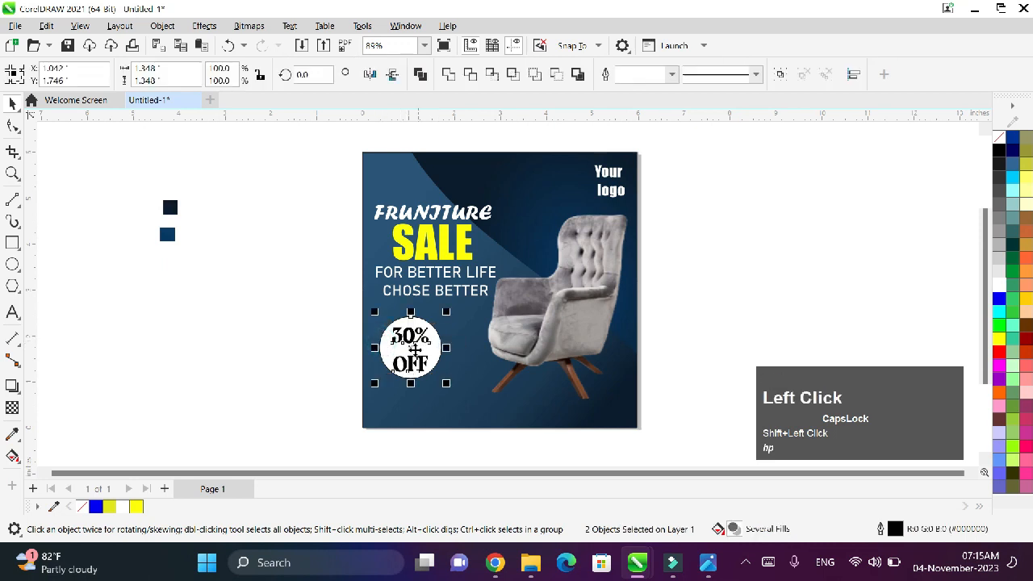
left_click_drag(412, 349, 460, 333)
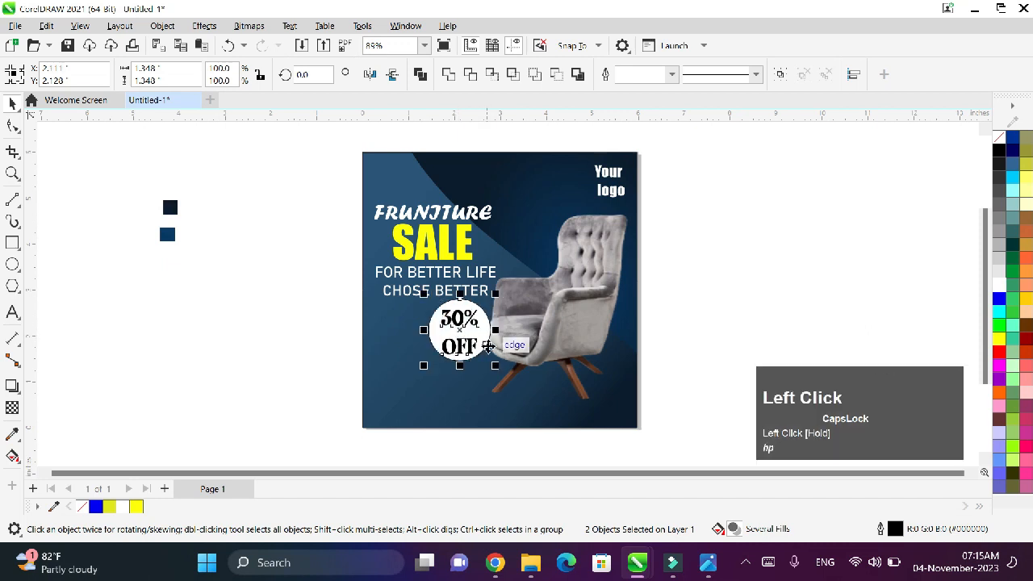
Bring the discount badge in front of the background and put the armchair image in front of the badge.
key("shift+Page_Down")
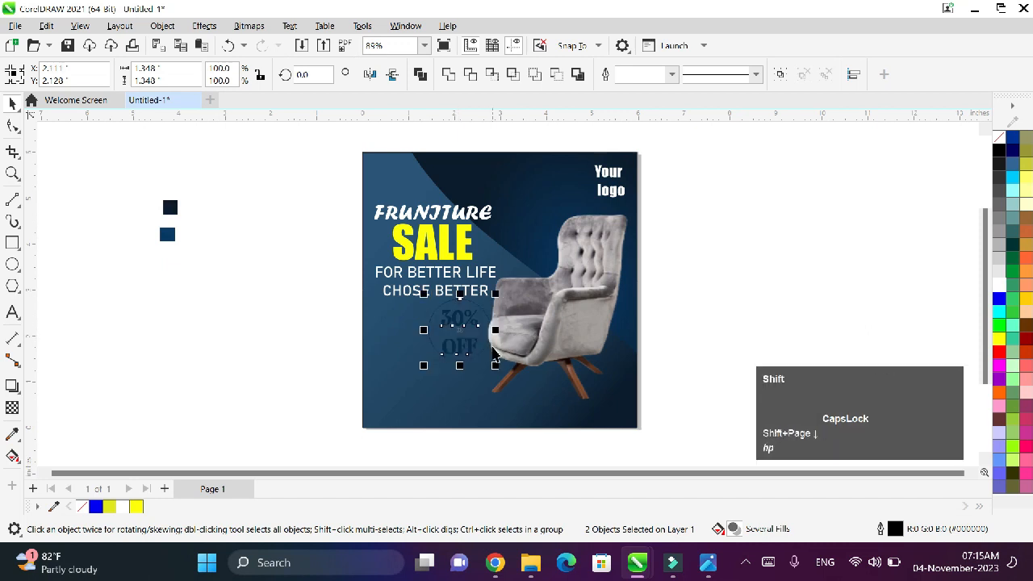
key("shift+Home")
key("shift+Page_Up")
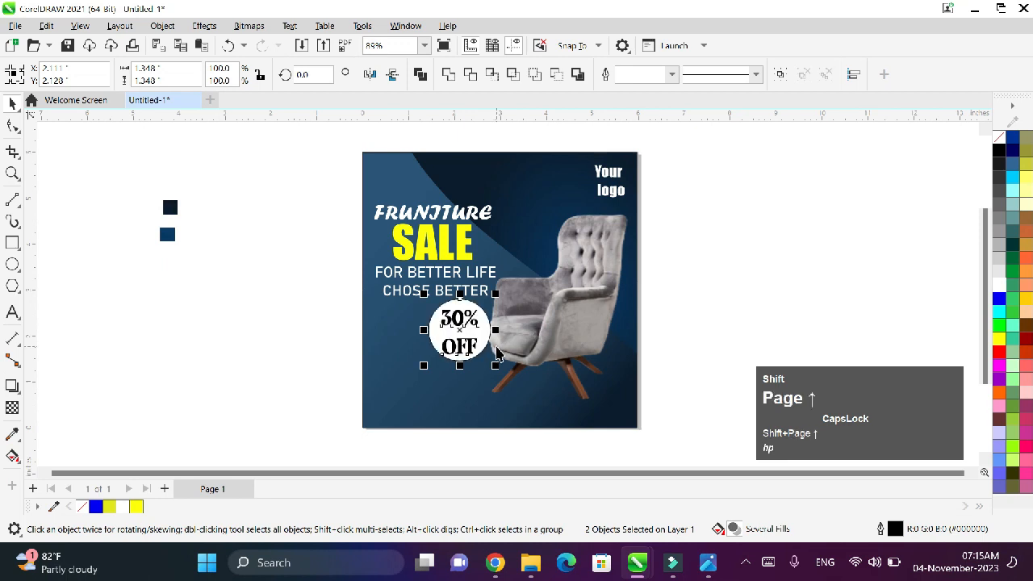
left_click(552, 331)
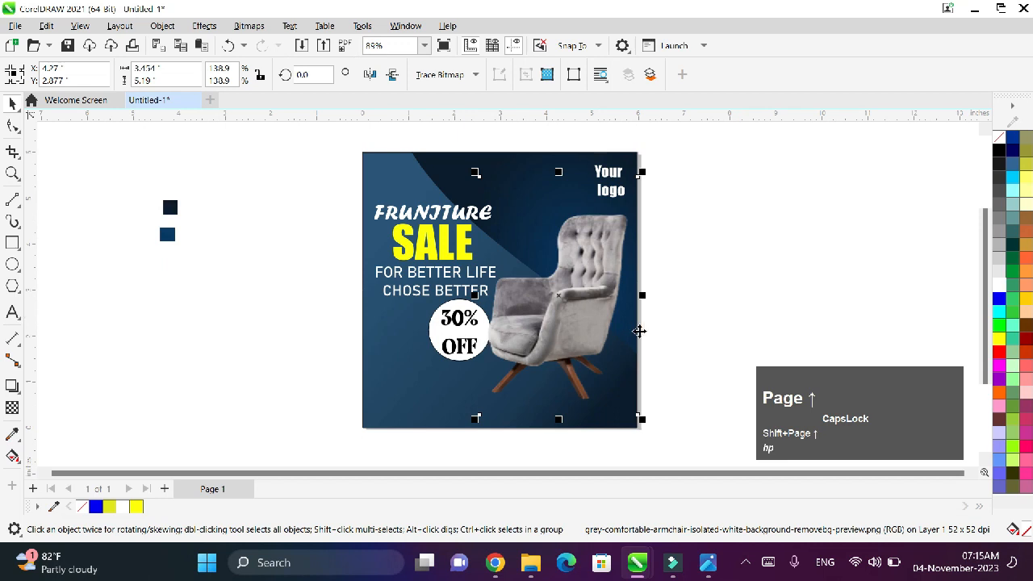
Nudge the white circle and its text about 0.2 inches towards the armchair so the seat overlaps the circle's edge.
left_click(444, 329)
key("Right")
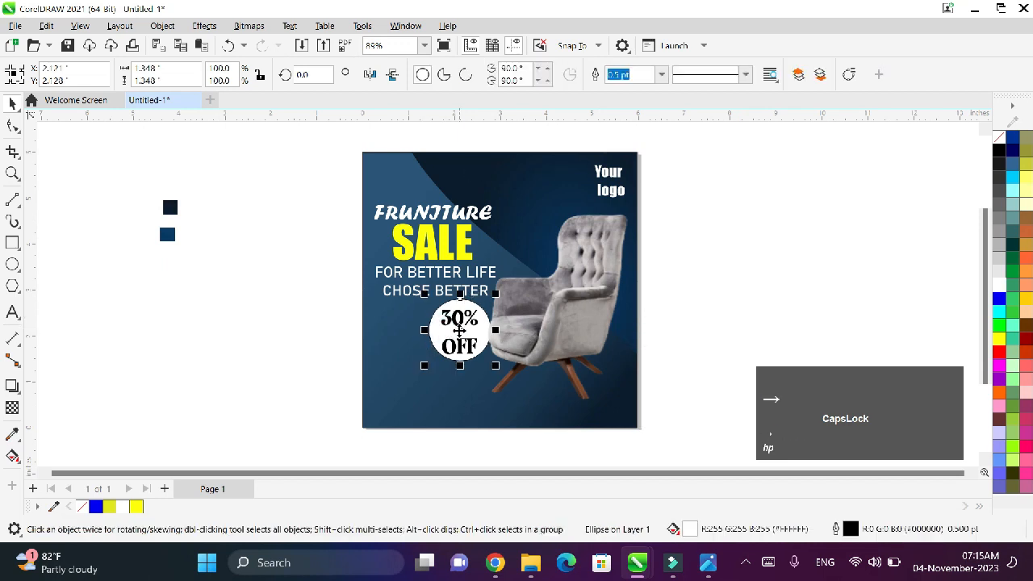
key("ctrl+z")
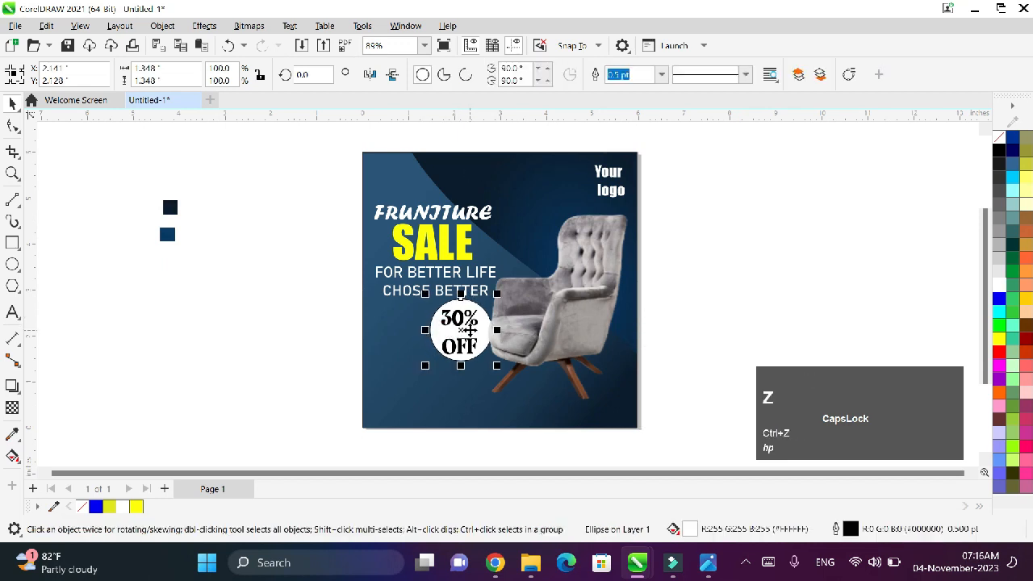
left_click(471, 329, "shift")
key("Right")
key("Right")
key("Right")
key("Right")
key("Right")
key("Right")
key("Right")
key("Right")
key("Right")
key("Right")
key("Right")
key("Right")
key("Right")
key("Right")
key("Right")
key("Right")
key("Right")
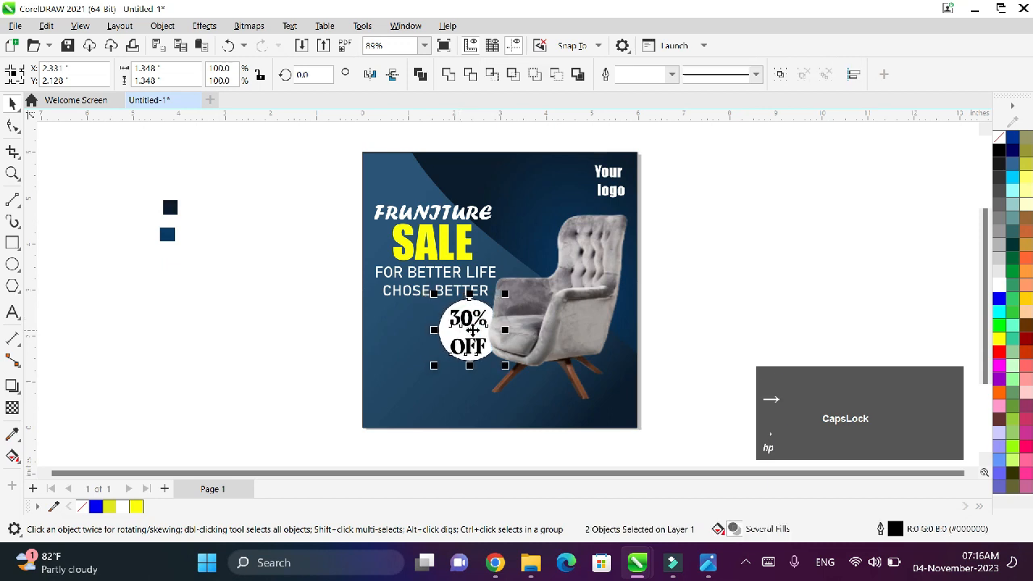
left_click(780, 337)
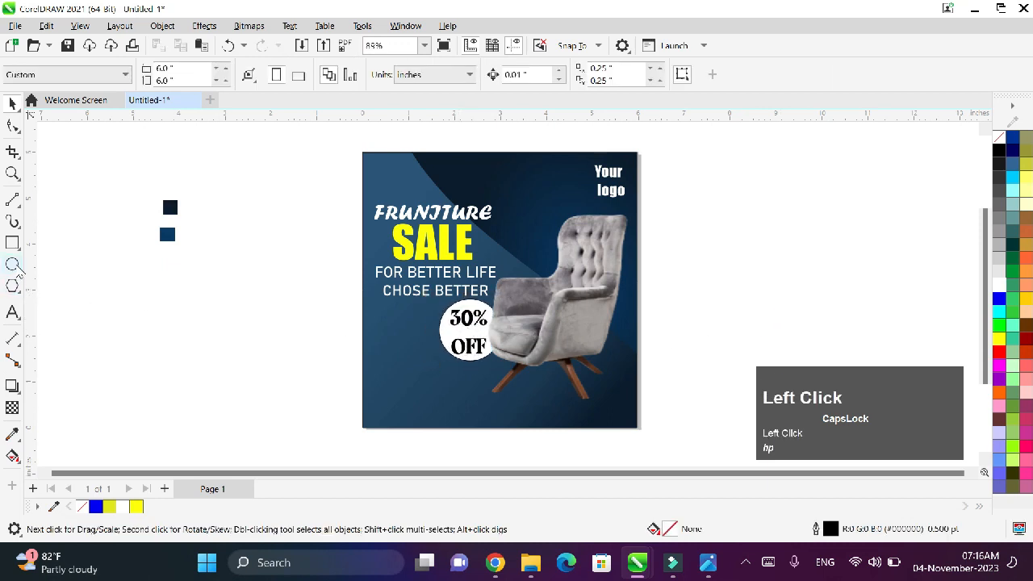
Draw a rectangle about 1.83 by 0.48 inches below the tagline, near the square's left edge, and fill it yellow.
left_click(13, 243)
left_click_drag(379, 362, 465, 387)
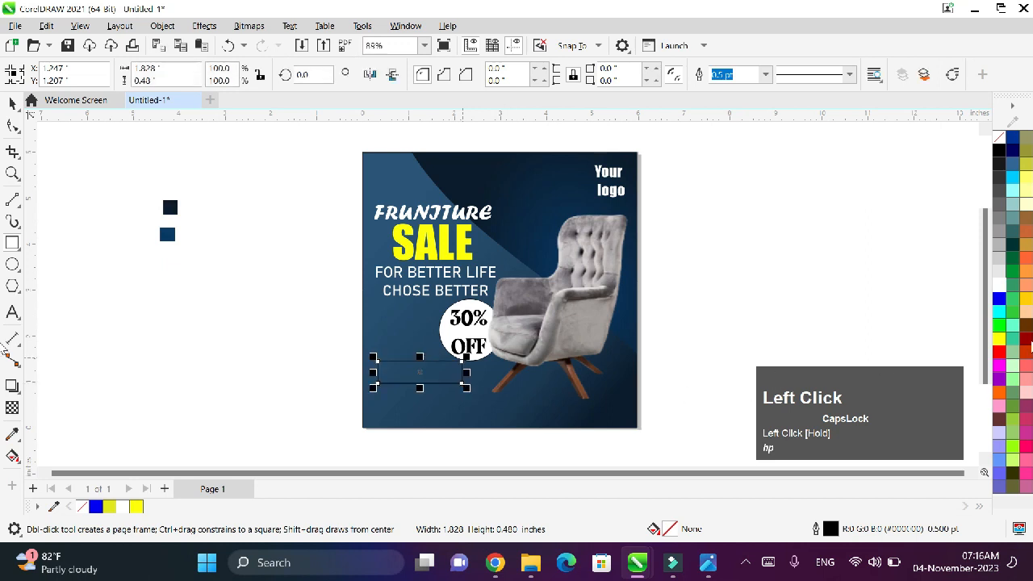
left_click(999, 337)
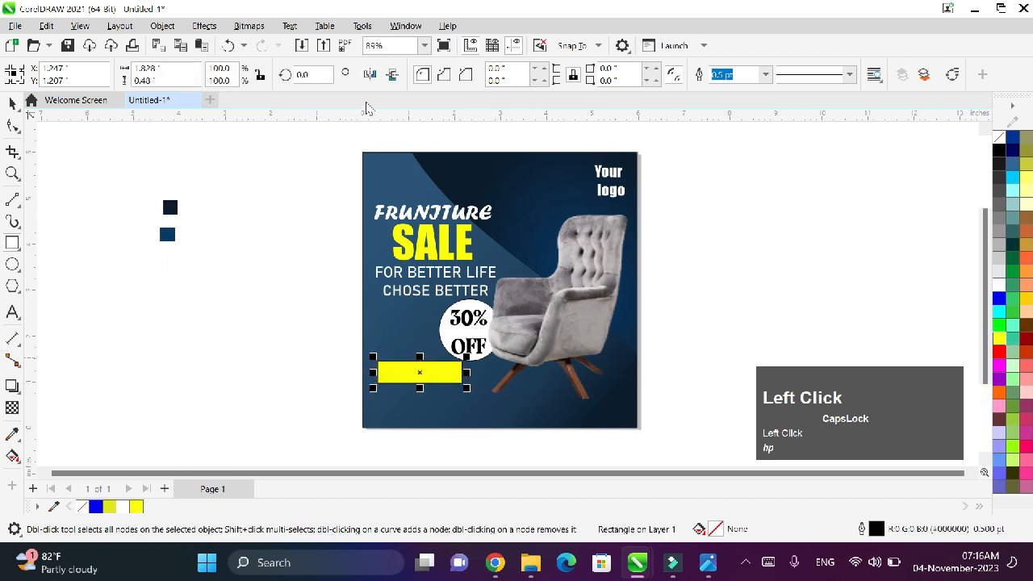
Round all corners of the yellow rectangle to a 0.24-inch radius, giving it a pill shape.
left_click(13, 128)
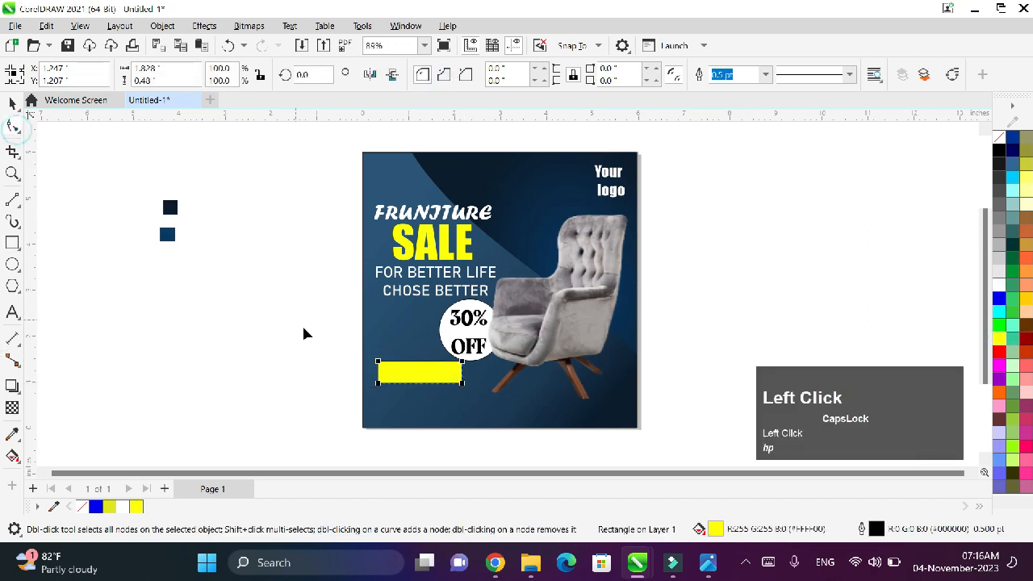
left_click_drag(383, 366, 457, 412)
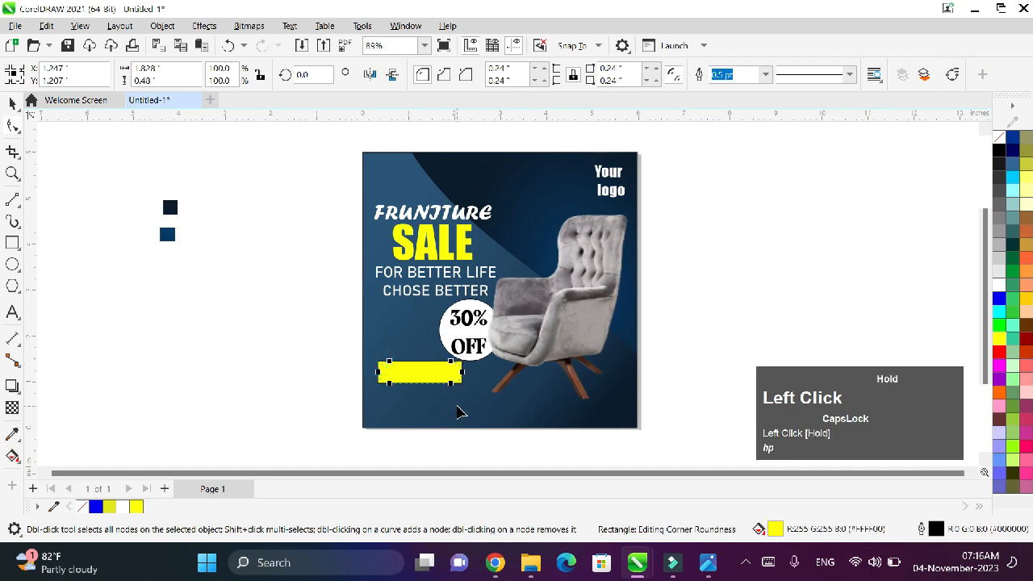
key("F2")
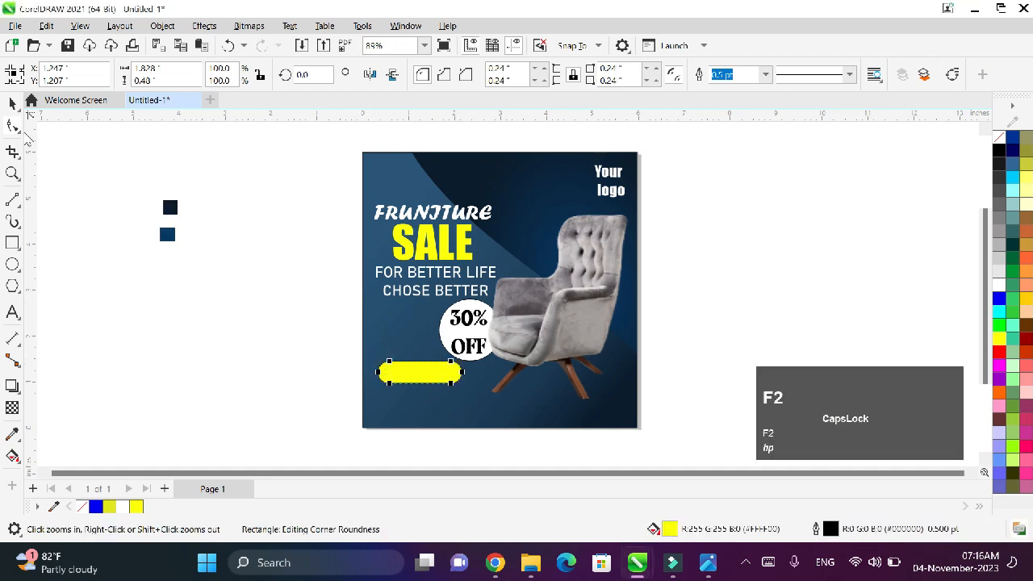
left_click(13, 103)
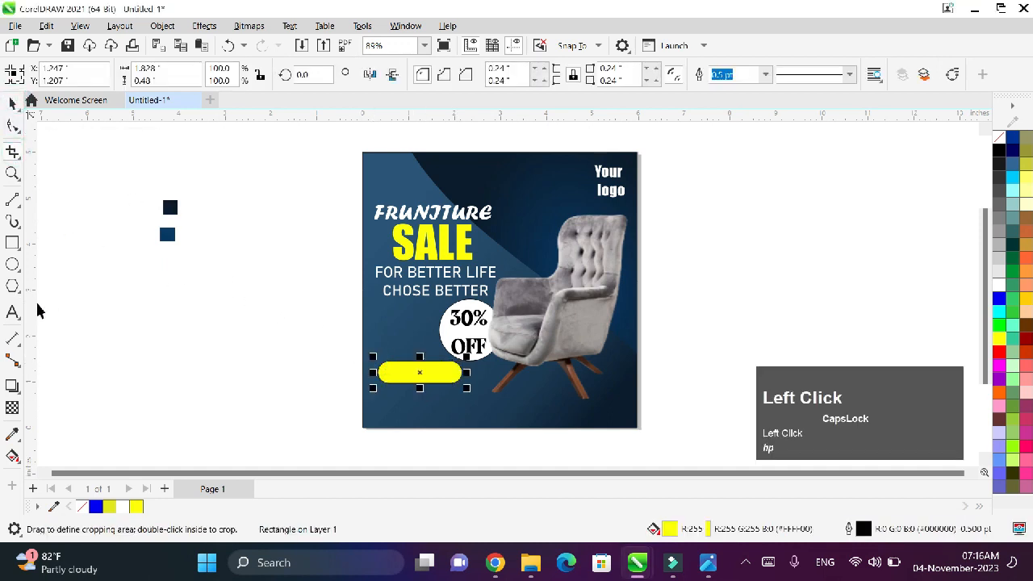
Add the artistic text "SHOP NOW", reduce it to about 21 pt and centre it on the yellow pill shape.
left_click(13, 312)
left_click(391, 376)
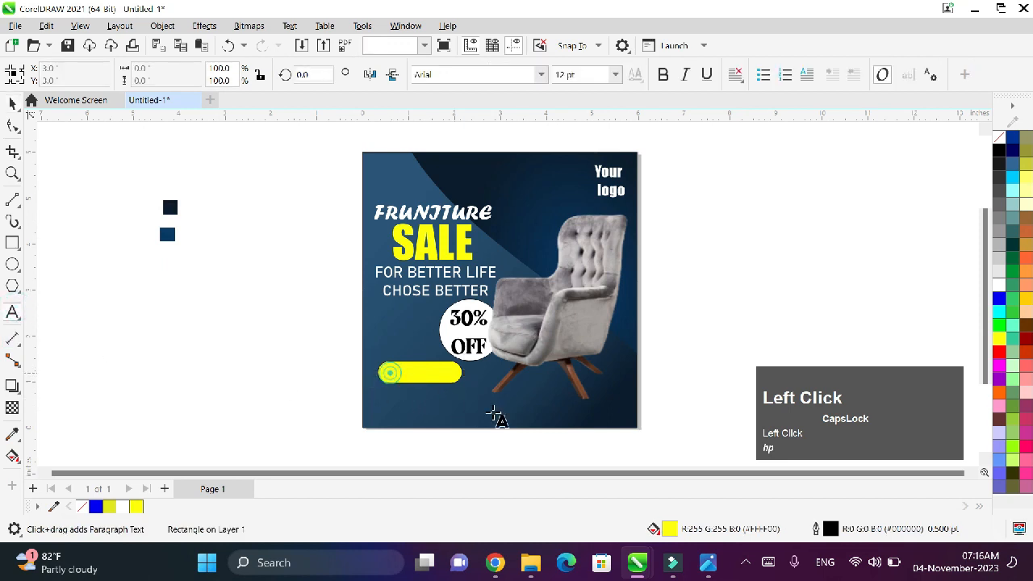
type("SHOP NOW")
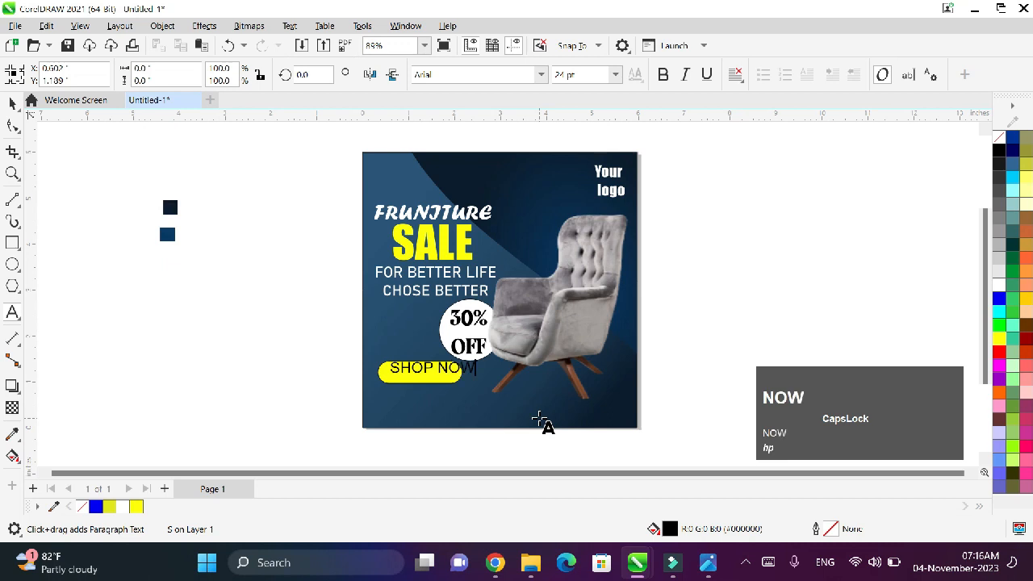
mouse_move(436, 369)
left_mouse_down()
mouse_move(423, 371)
mouse_move(456, 385)
mouse_move(419, 373)
left_mouse_up()
key("F2")
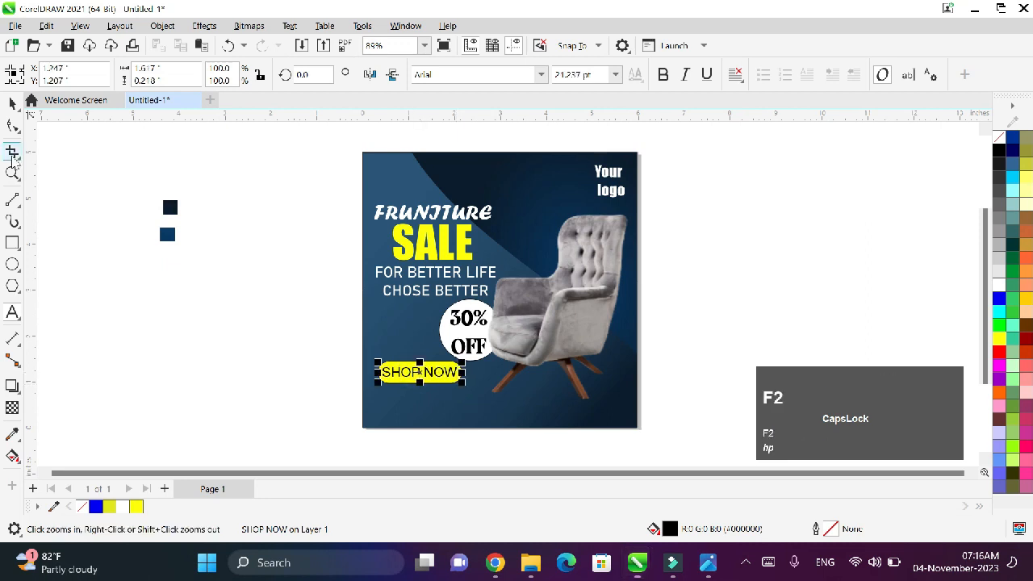
left_click(12, 150)
left_click(12, 103)
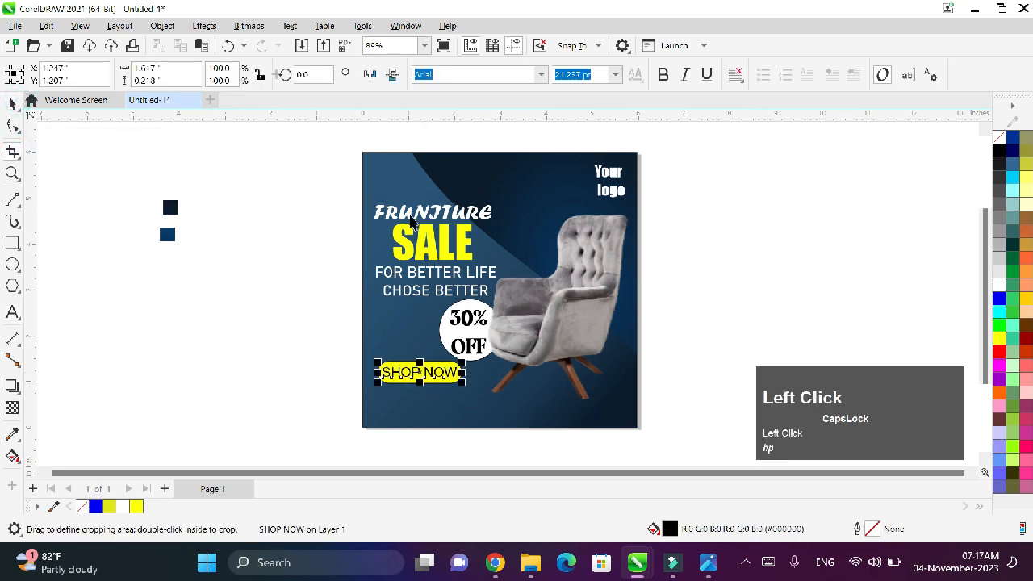
Try a darker gold fill (R220 G187 B0) on the "SALE" heading and undo it.
left_click(434, 248)
left_click(998, 344)
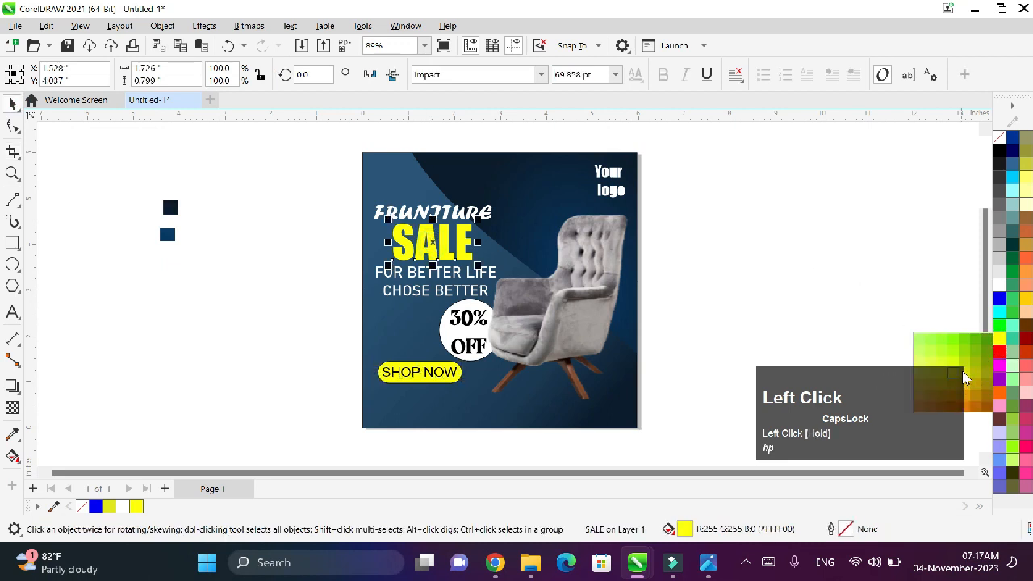
left_click(967, 387)
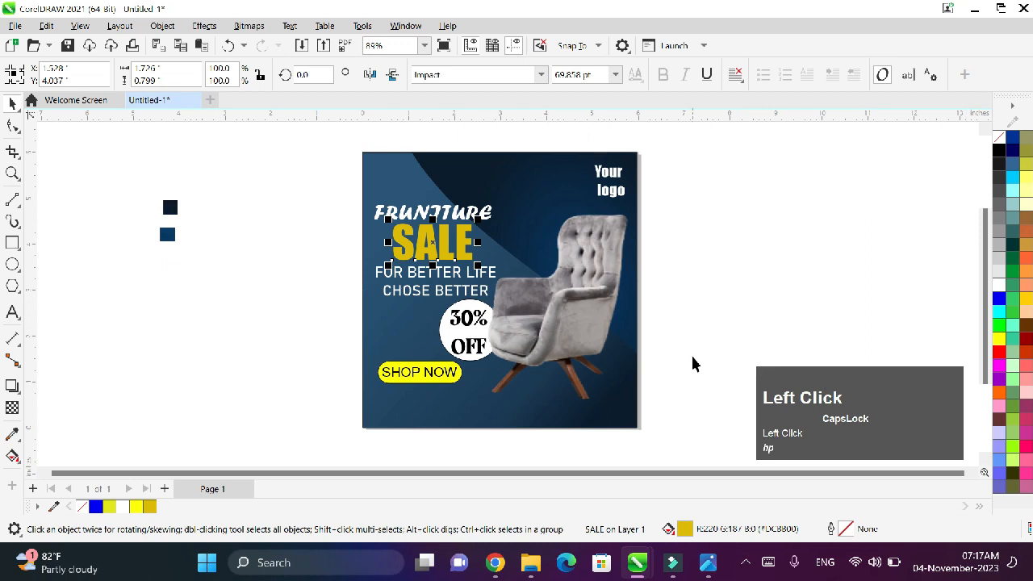
key("ctrl+z")
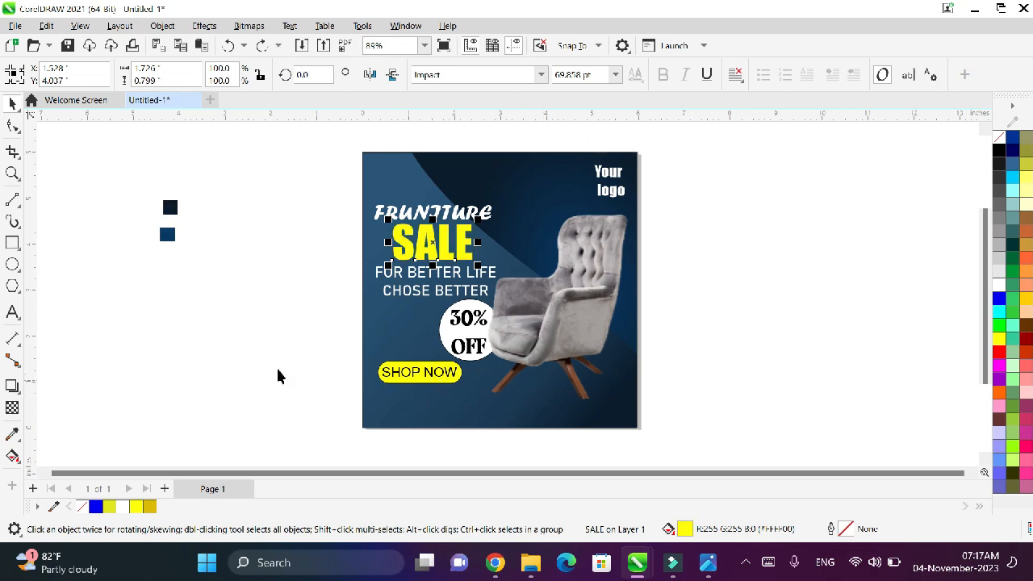
left_click(4, 317)
left_click(385, 404)
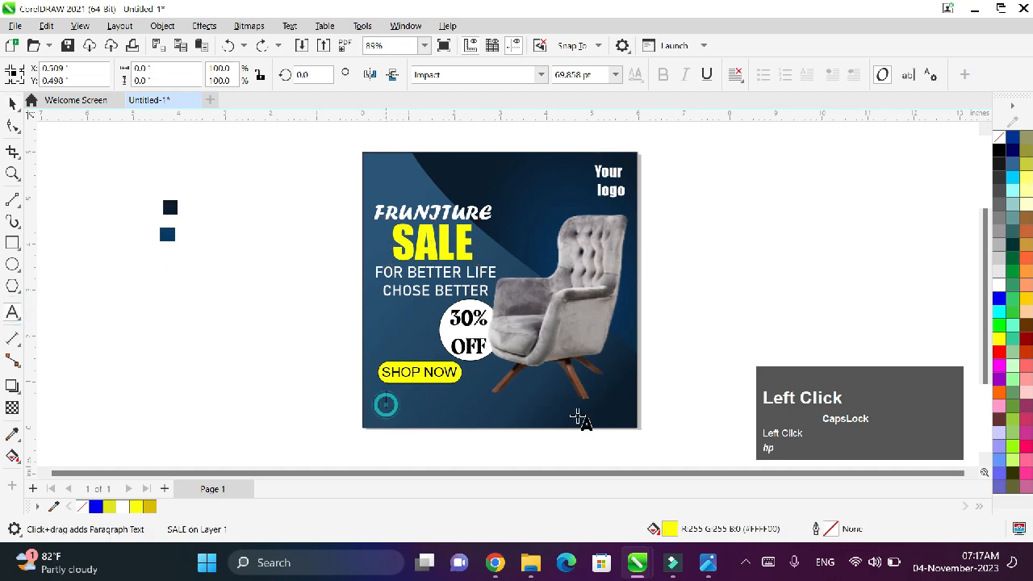
type("WWW")
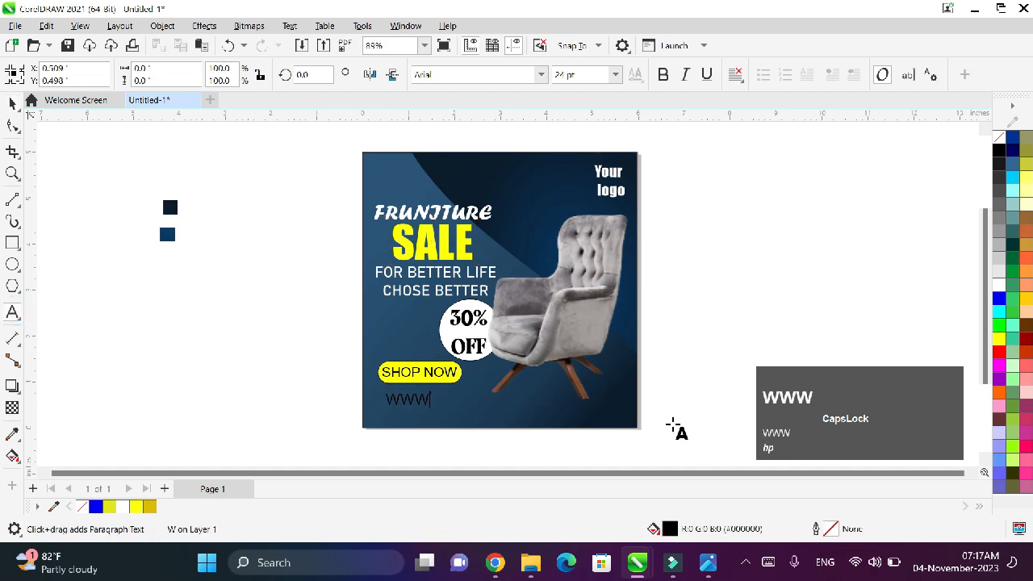
type(".TECNOPHIL")
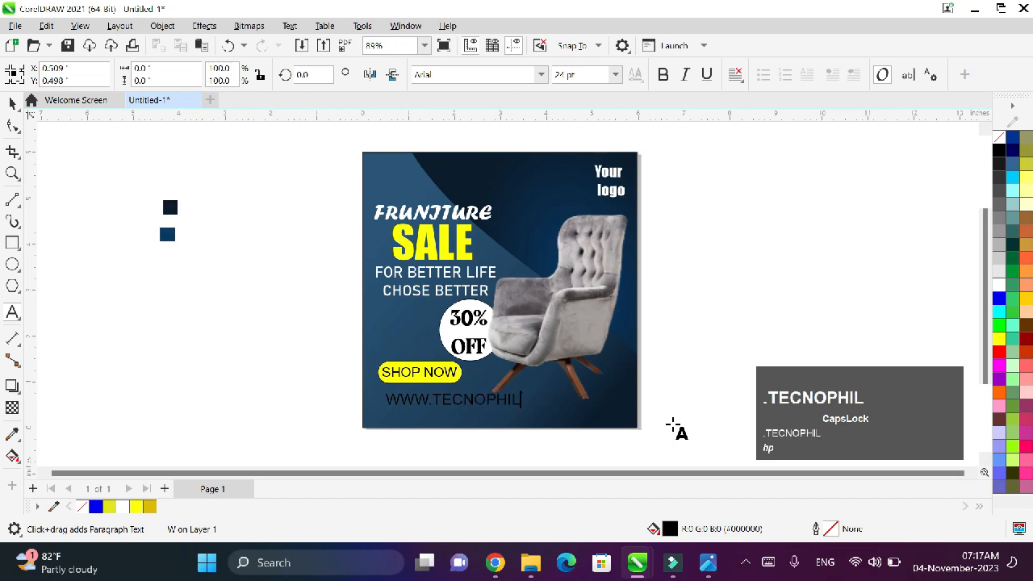
type("E.CON")
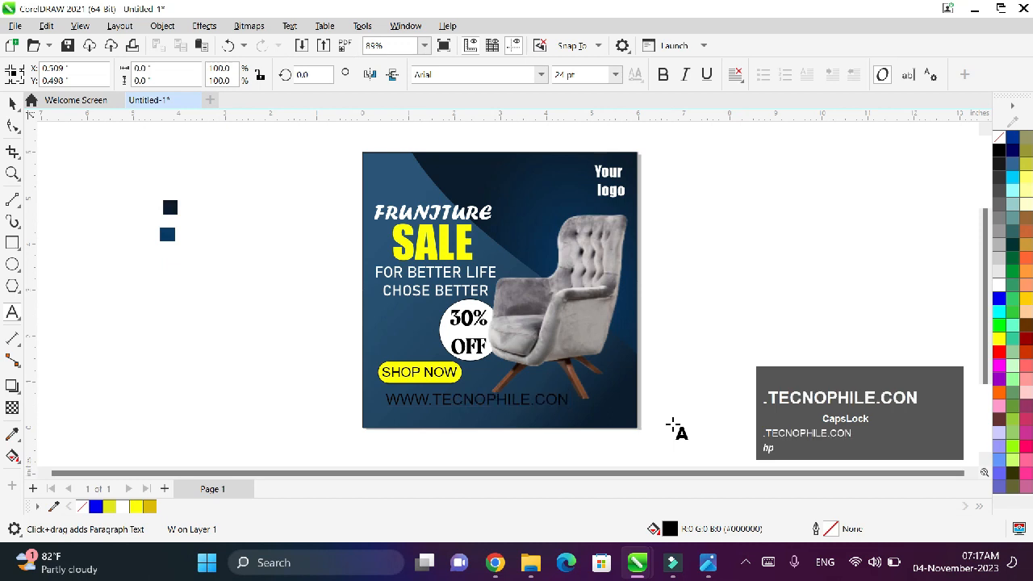
key("BackSpace")
type("M")
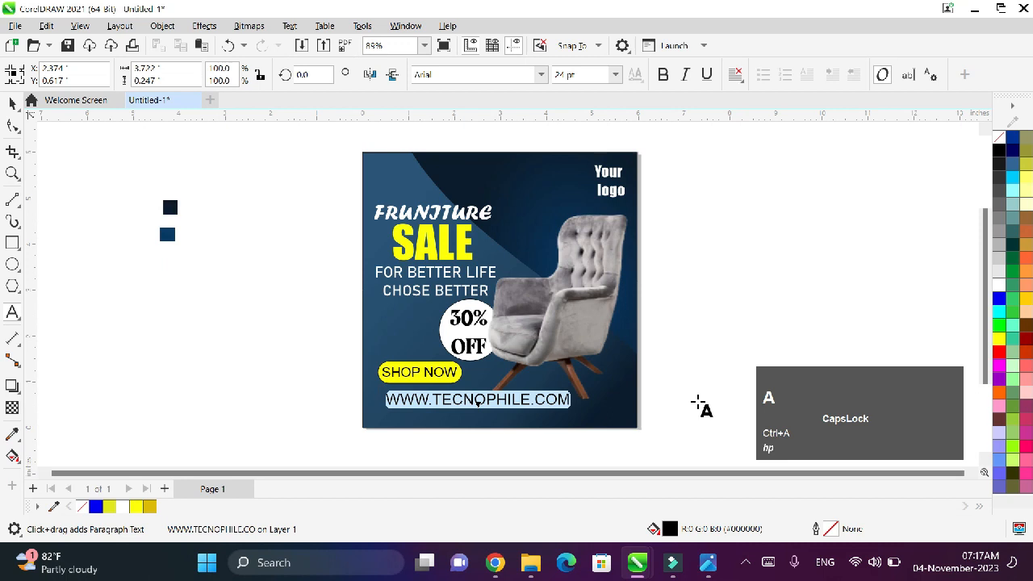
left_click(999, 284)
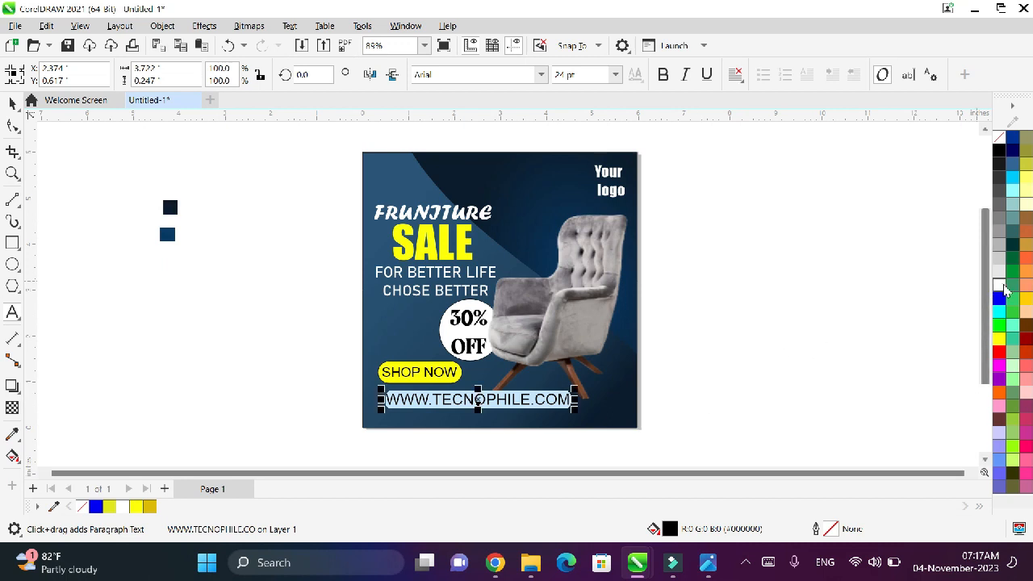
Reduce the web address to about 11.6 pt and place it directly beneath the "SHOP NOW" pill.
left_click(556, 401)
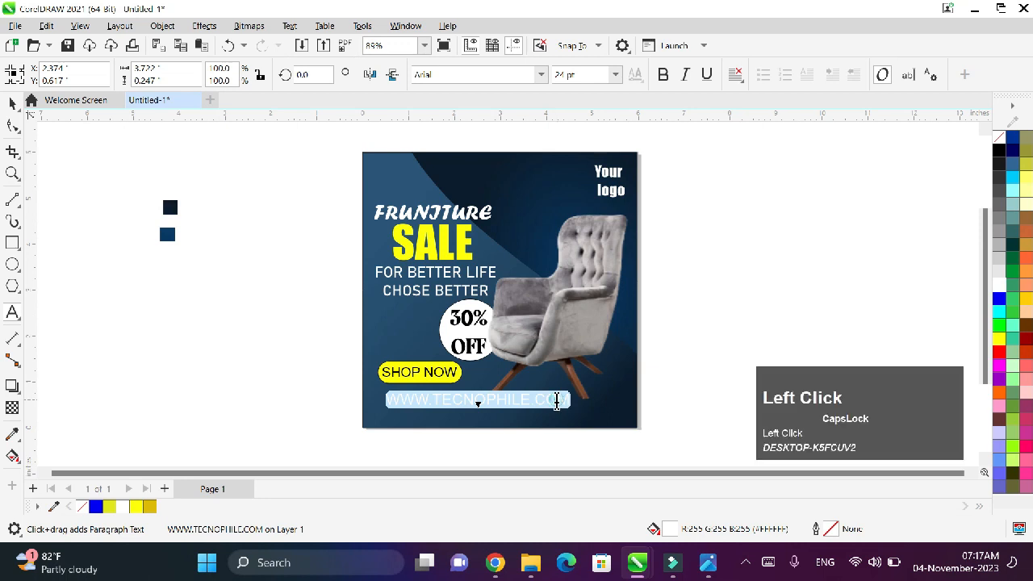
left_click(12, 103)
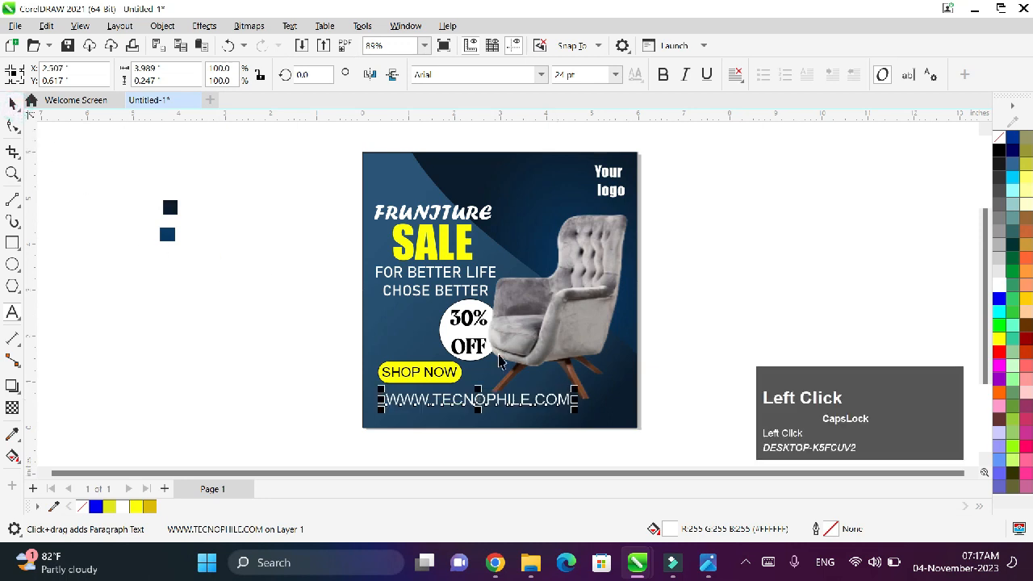
left_click(576, 396)
left_click_drag(576, 396, 422, 390)
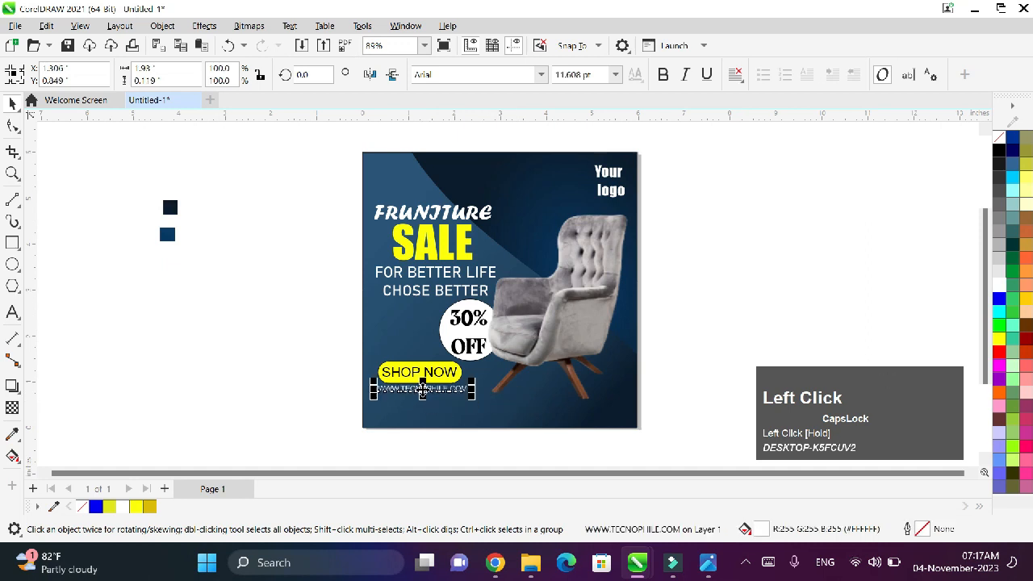
Move the "FRUNITURE" and "SALE" headings and the tagline upward, enlarging both headings, with "SALE" at about 75 pt.
key("F2")
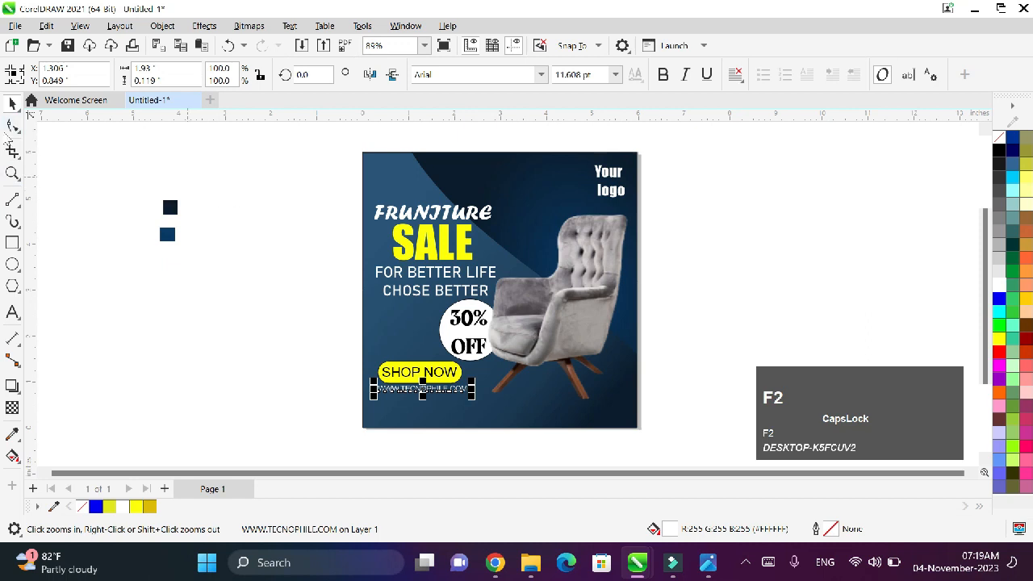
left_click(12, 125)
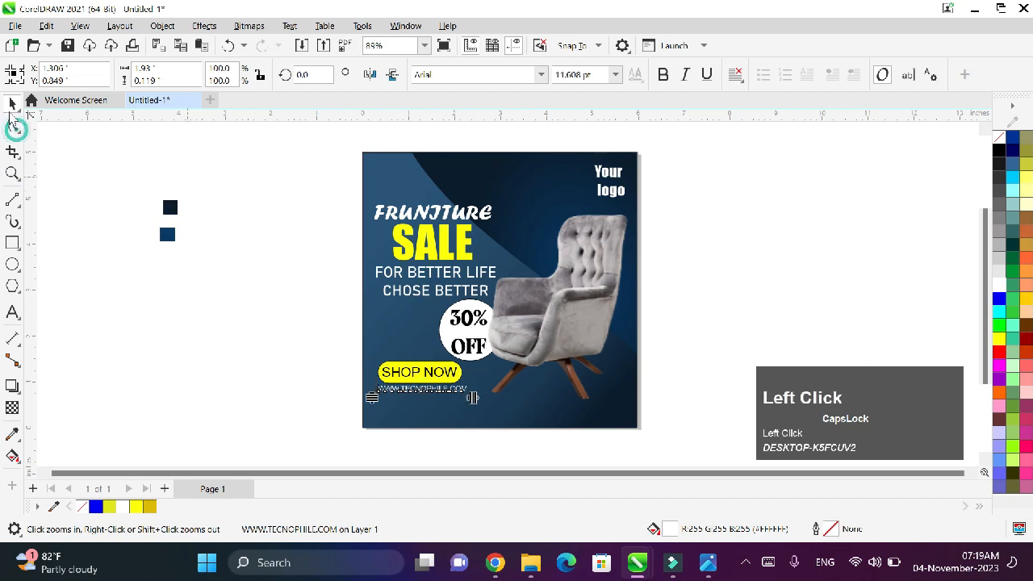
left_click(443, 218)
left_click_drag(442, 218, 434, 200)
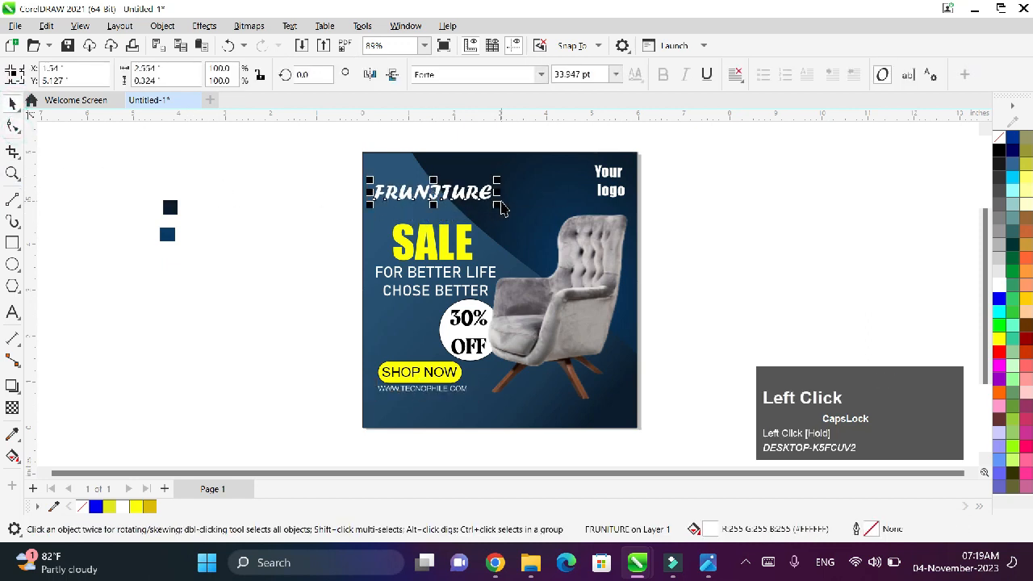
mouse_move(501, 208)
left_mouse_down()
mouse_move(535, 215)
mouse_move(519, 206)
left_mouse_up()
left_click_drag(433, 251, 392, 255)
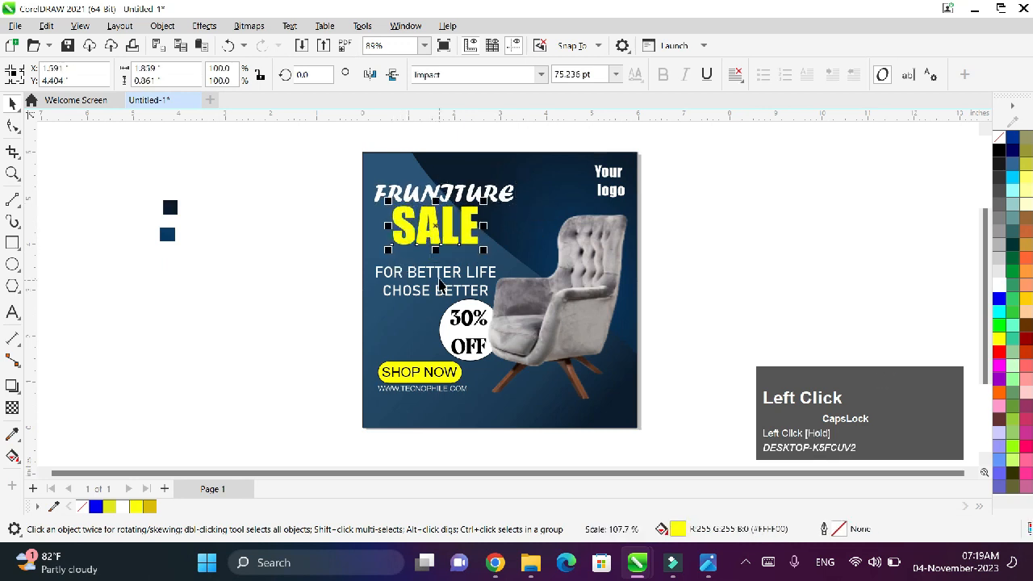
left_click(446, 278)
left_click_drag(448, 279, 447, 262)
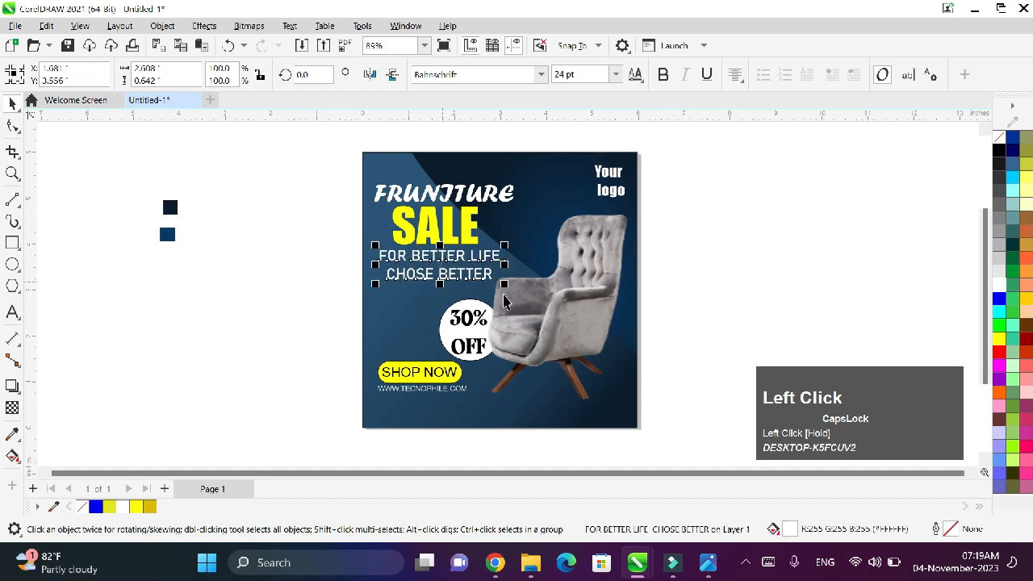
Enlarge the armchair image slightly, by about 102.6%.
left_click(557, 317)
left_click_drag(475, 422, 471, 430)
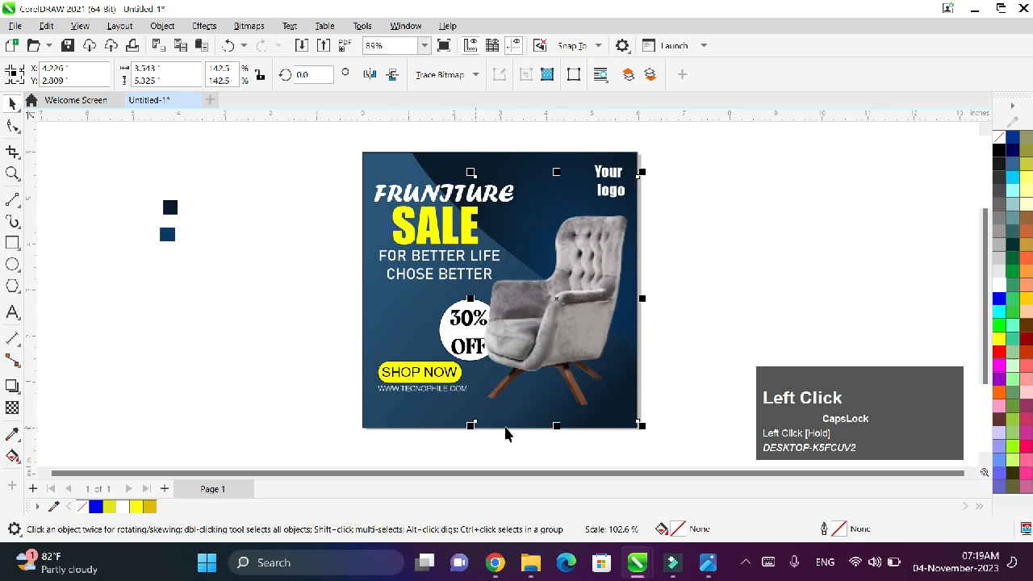
left_click(686, 321)
Enlarge the white discount circle together with its "30% OFF" text slightly.
left_click(454, 329)
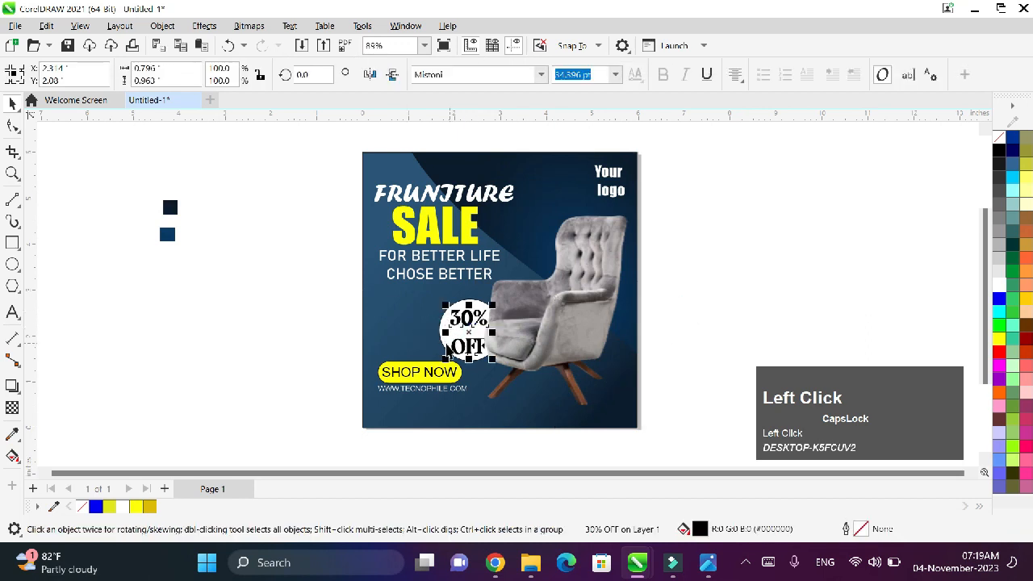
key("Caps_Lock")
left_click(441, 324, "shift")
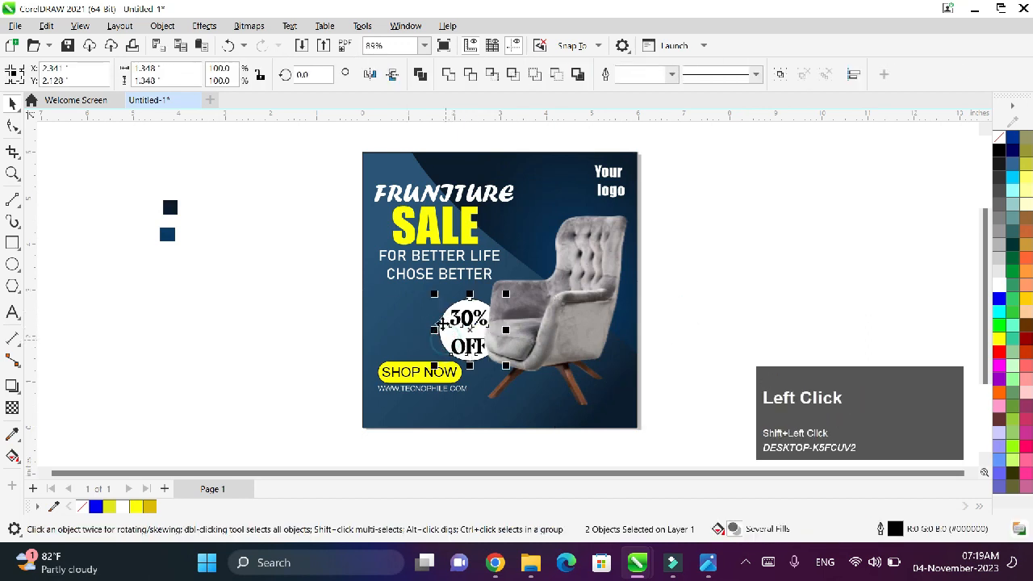
left_click_drag(435, 300, 418, 298)
Enlarge the yellow pill together with its "SHOP NOW" text slightly and recentre the web address beneath it.
left_click(247, 336)
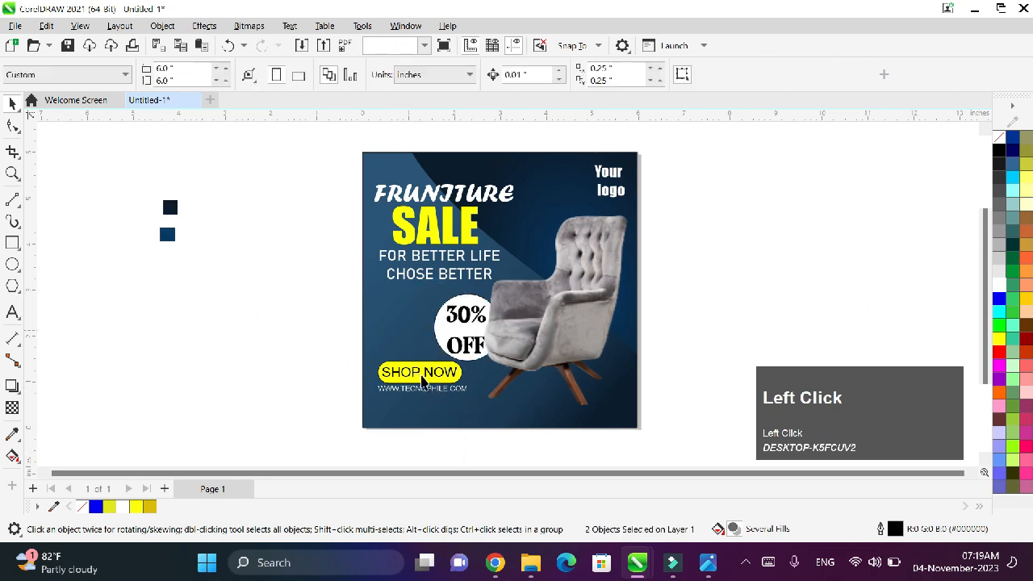
left_click(468, 385)
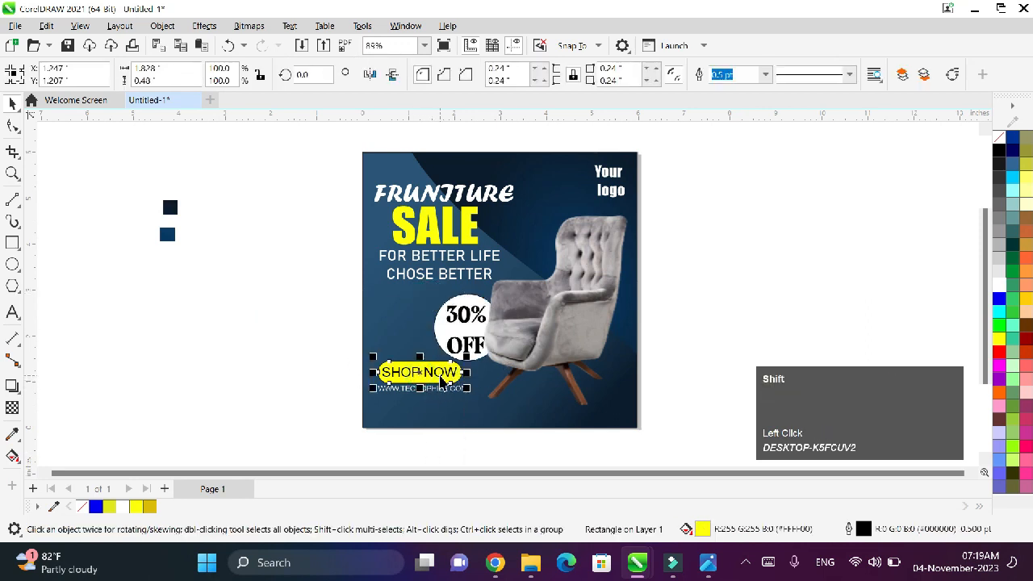
left_click(442, 378, "shift")
left_click_drag(468, 388, 432, 400)
left_click(401, 391)
left_click(751, 323)
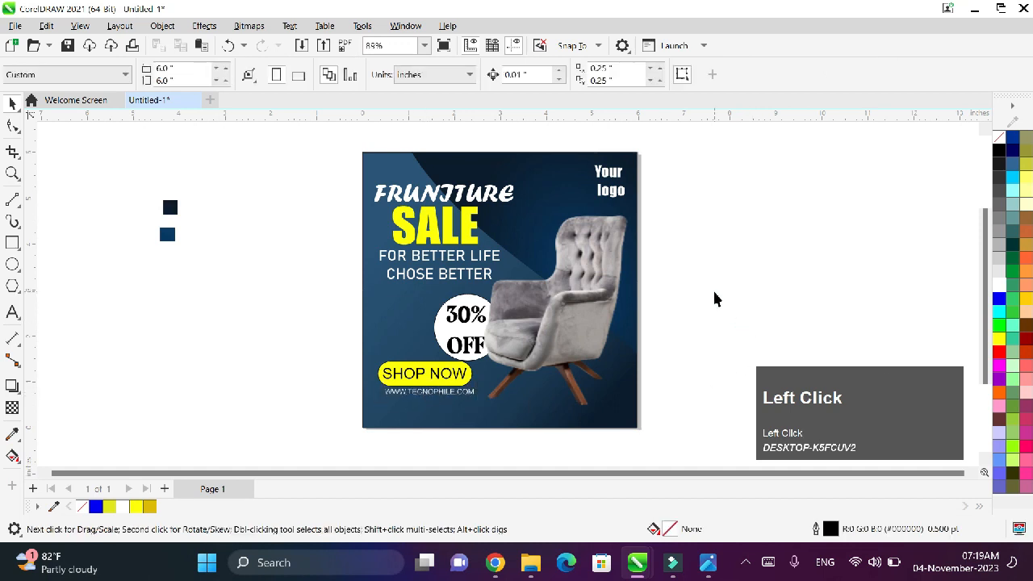
Draw a five-pointed star about 0.26 by 0.27 inches beside the "FRUNITURE" heading, with a 2 pt white outline.
left_click(18, 291)
left_click(51, 304)
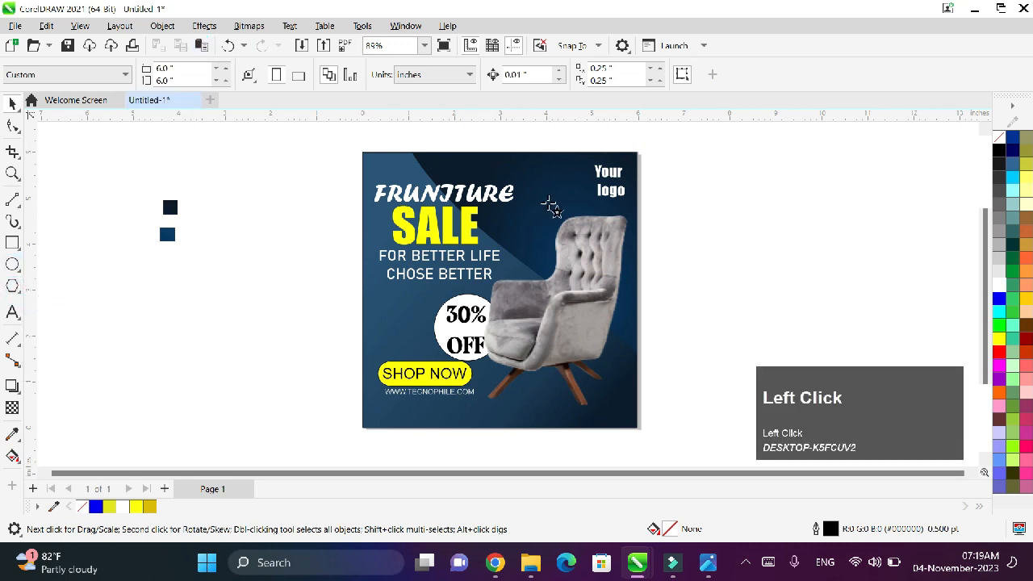
left_click_drag(541, 197, 556, 215)
left_click(650, 74)
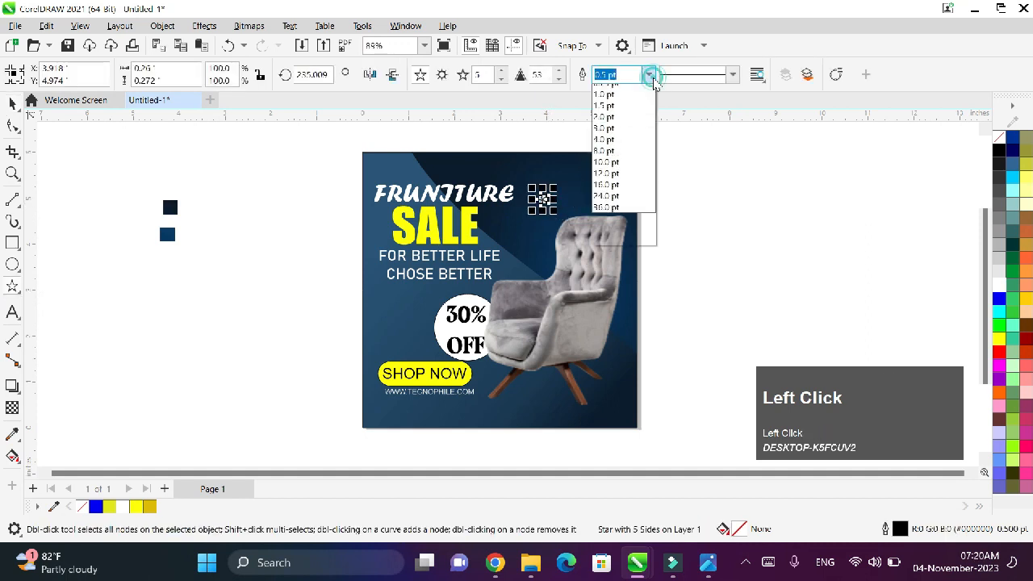
left_click(622, 153)
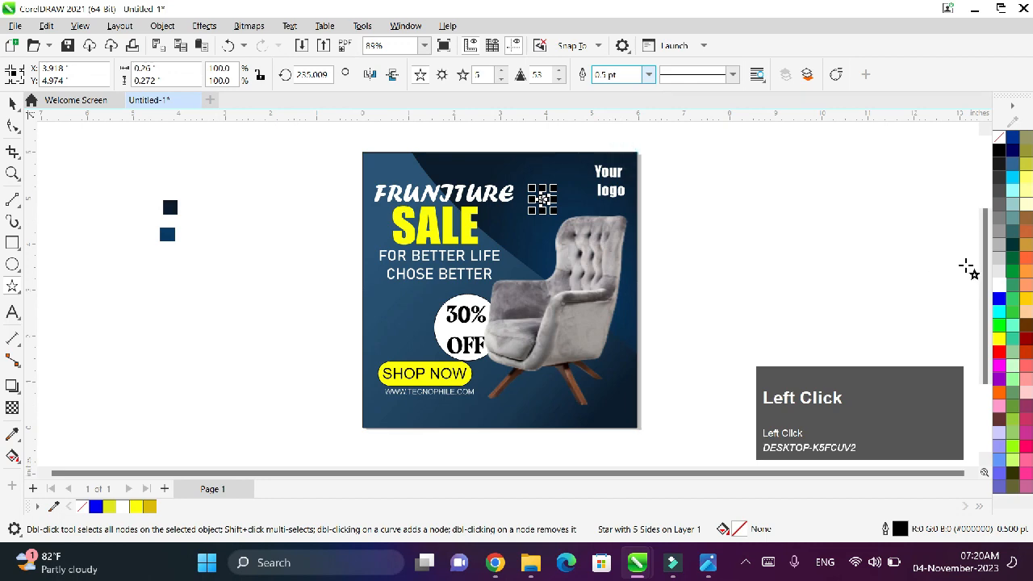
right_click(1000, 291)
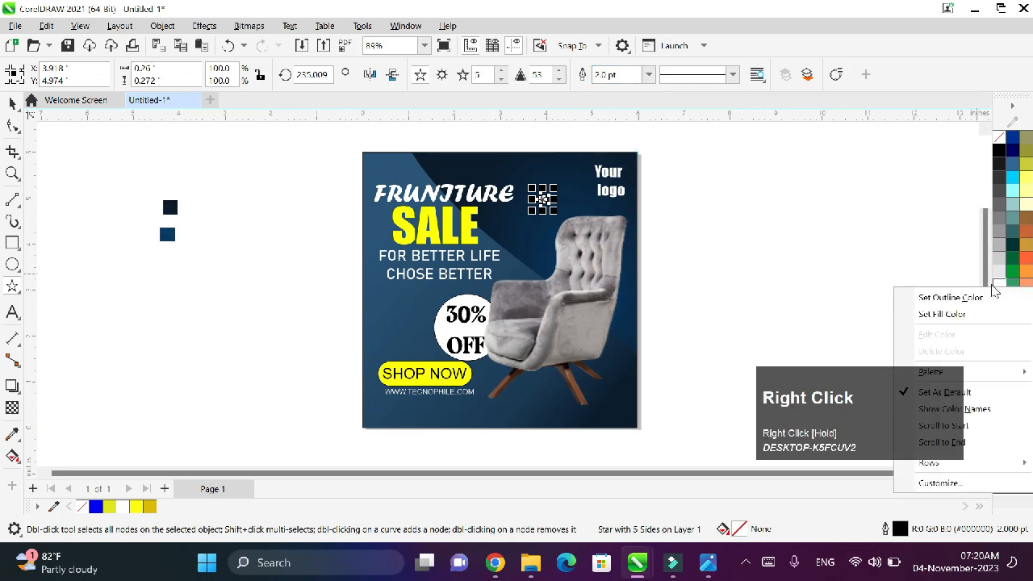
left_click(980, 295)
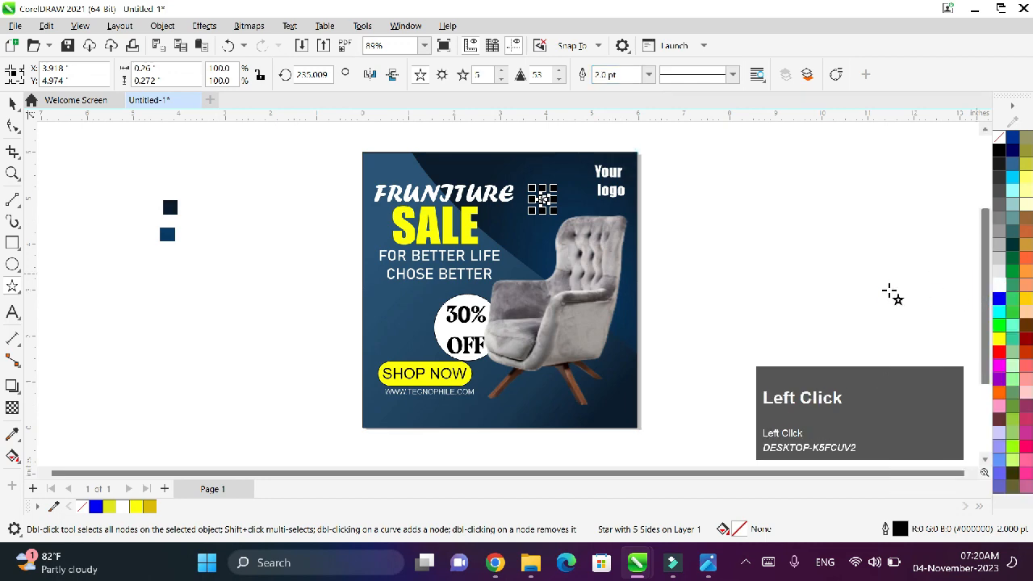
Place three copies of the star: one below the original, one beside the armchair's right legs and one under the chair.
scroll(547, 202, "up", 2)
left_click(547, 201)
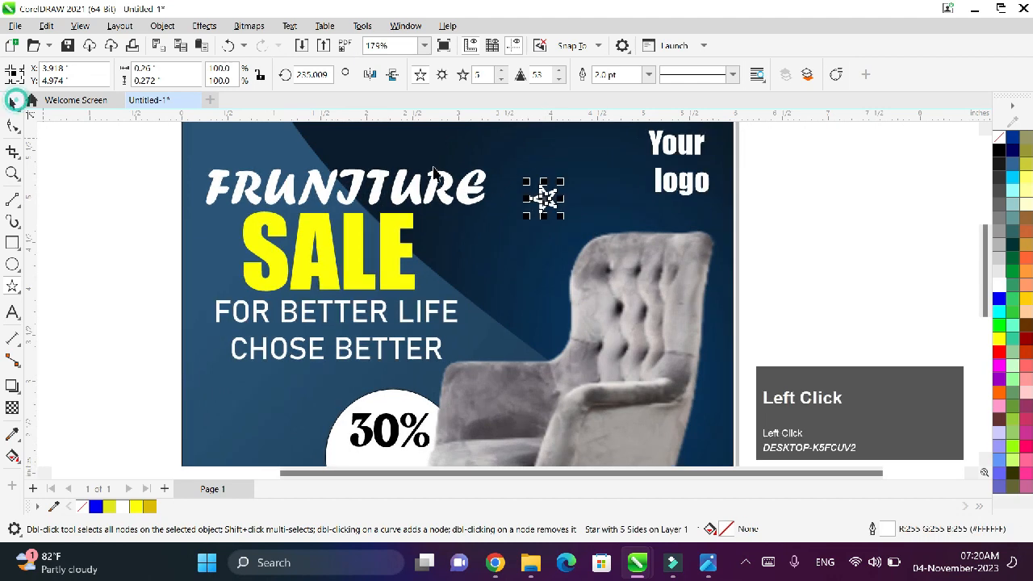
left_click_drag(547, 200, 561, 448)
right_click(549, 274)
scroll(548, 274, "down", 2)
right_click(635, 420)
scroll(637, 420, "down", 1)
right_click(561, 448)
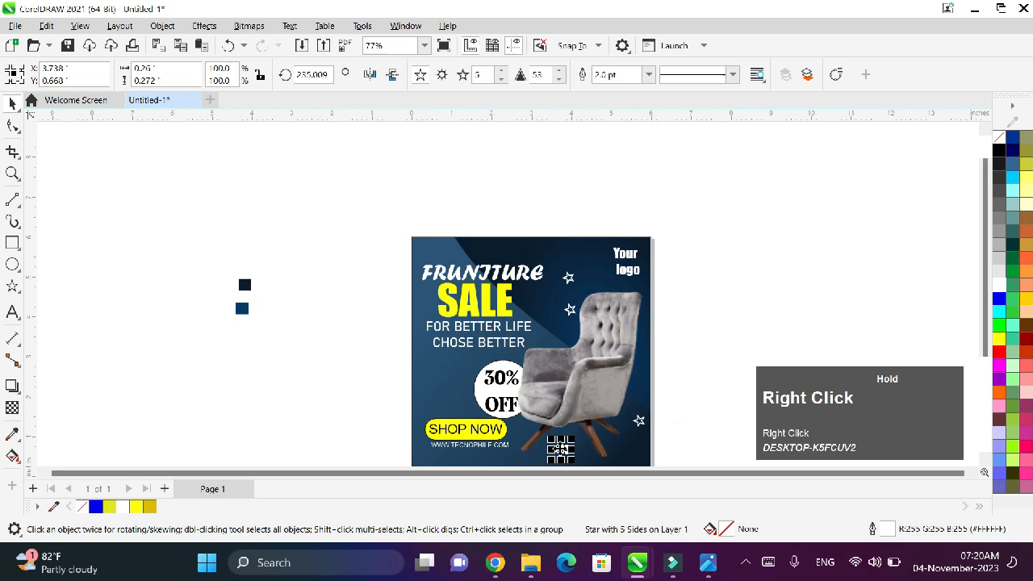
left_click(782, 203)
Add the artistic text "LIMITED OFFER" above the "FRUNITURE" heading and fill it white.
scroll(782, 202, "down", 1)
scroll(782, 205, "up", 1)
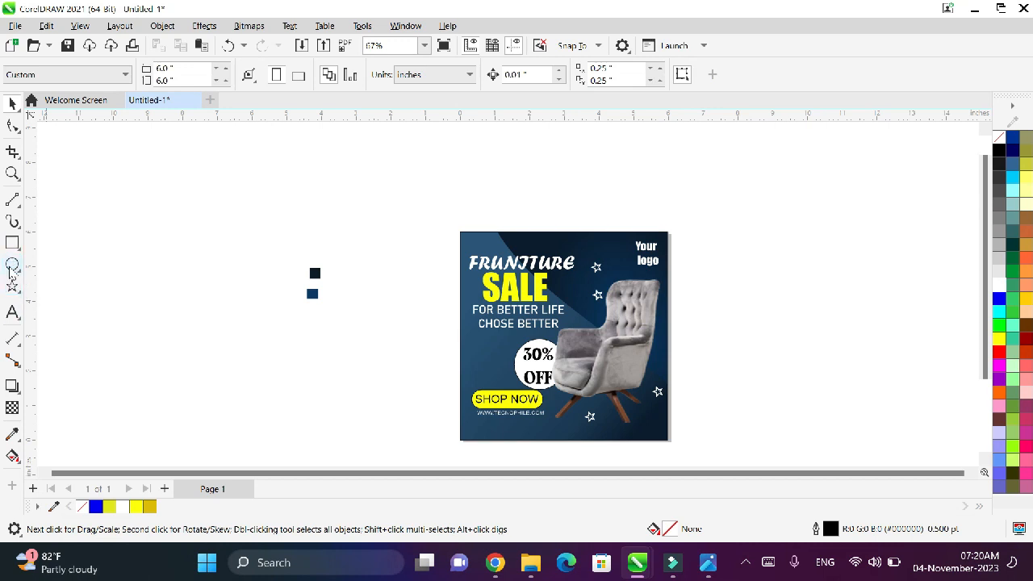
left_click(12, 315)
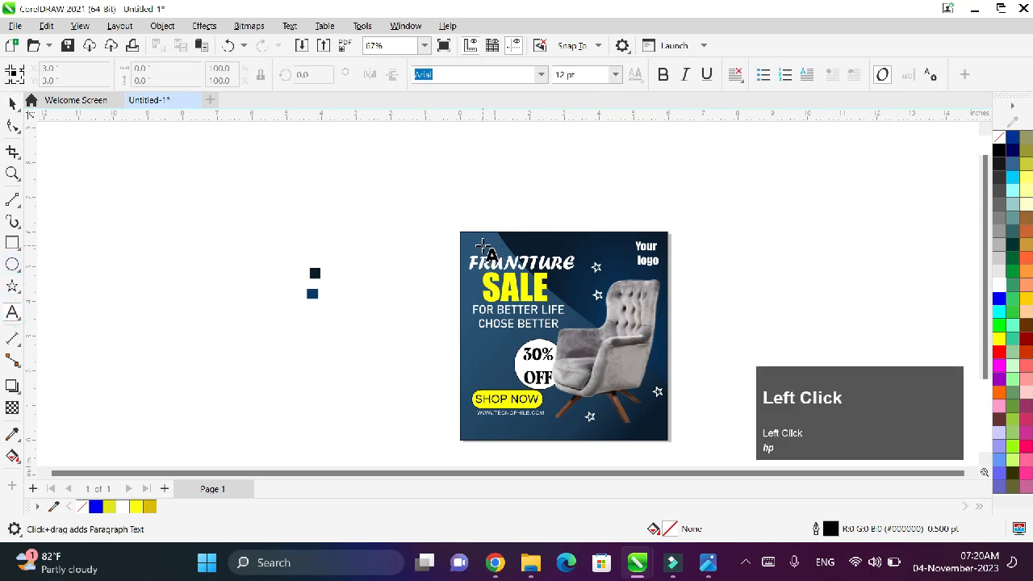
left_click(553, 250)
key("Caps_Lock")
type("L")
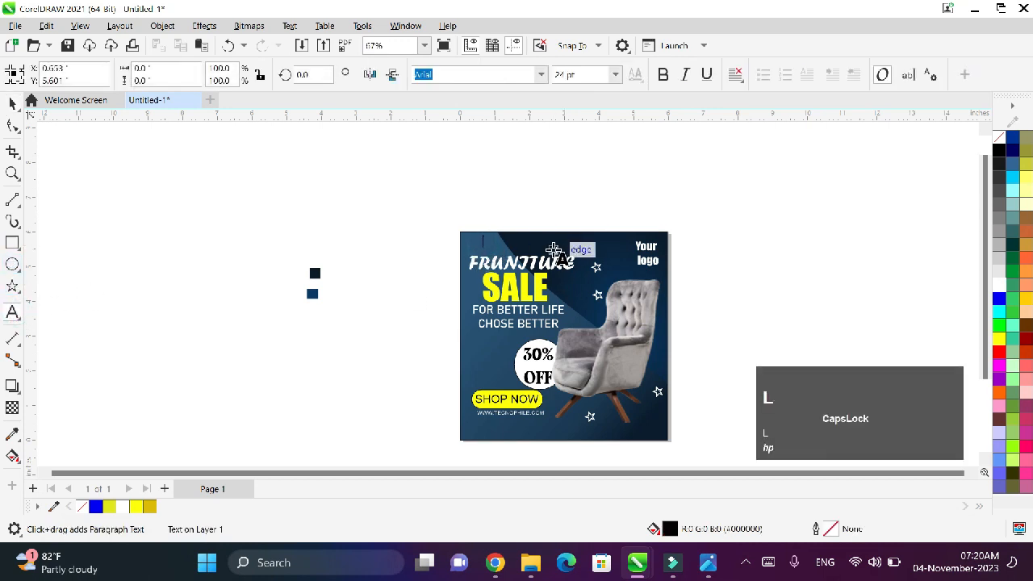
type("IMITED OFFER")
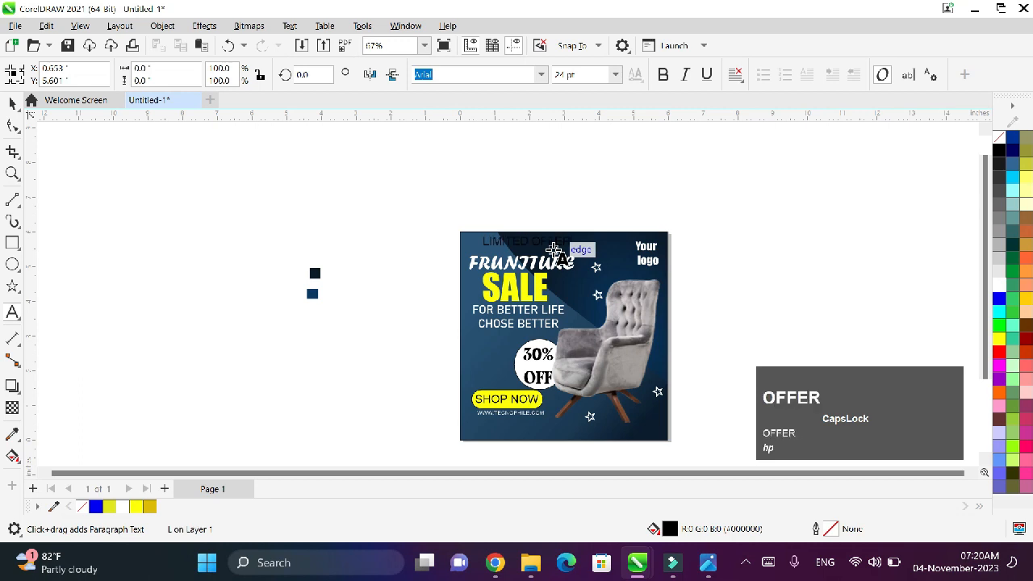
key("ctrl+a")
left_click(999, 284)
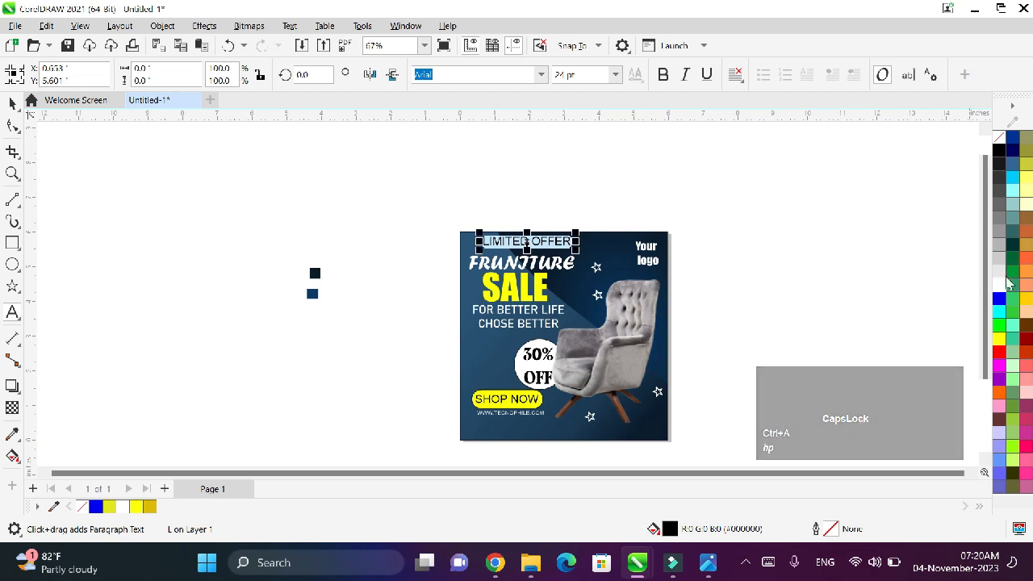
Reduce "LIMITED OFFER" to about 17 pt and position it centrally just above the "FRUNITURE" heading.
scroll(434, 202, "up", 5)
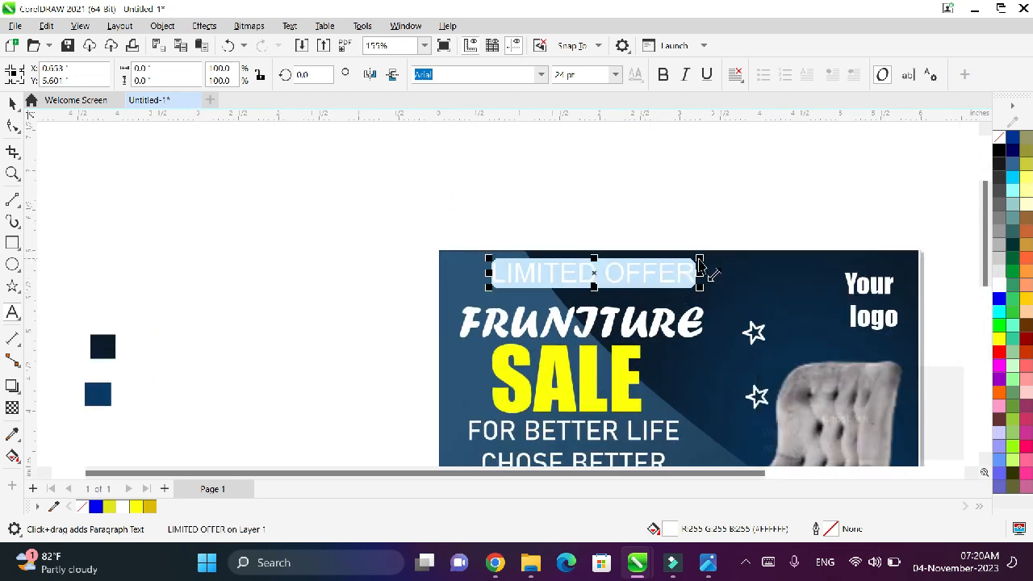
mouse_move(699, 258)
left_mouse_down()
mouse_move(682, 269)
mouse_move(708, 264)
left_mouse_up()
left_click_drag(564, 275, 574, 289)
scroll(699, 227, "down", 2)
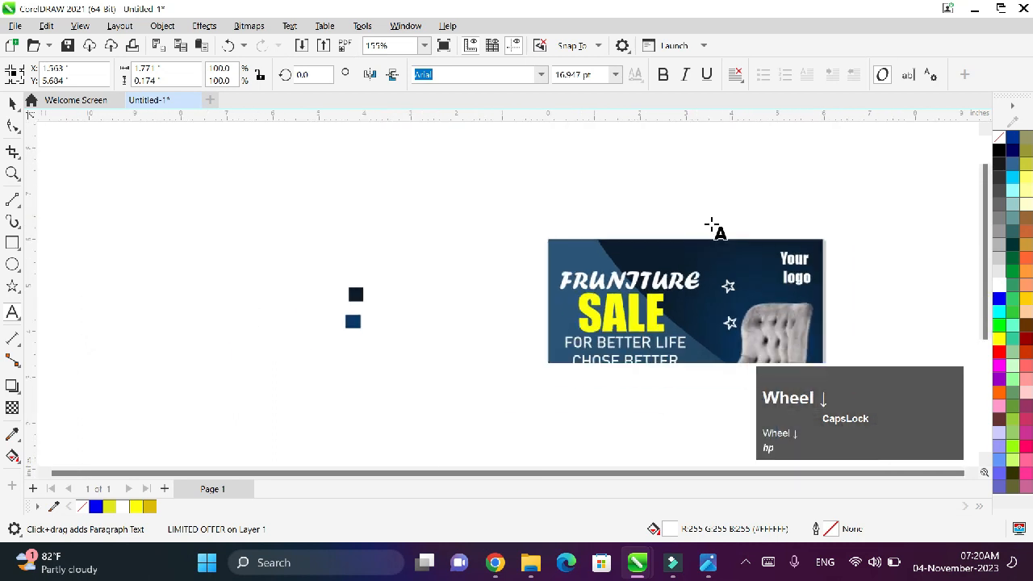
scroll(711, 225, "down", 1)
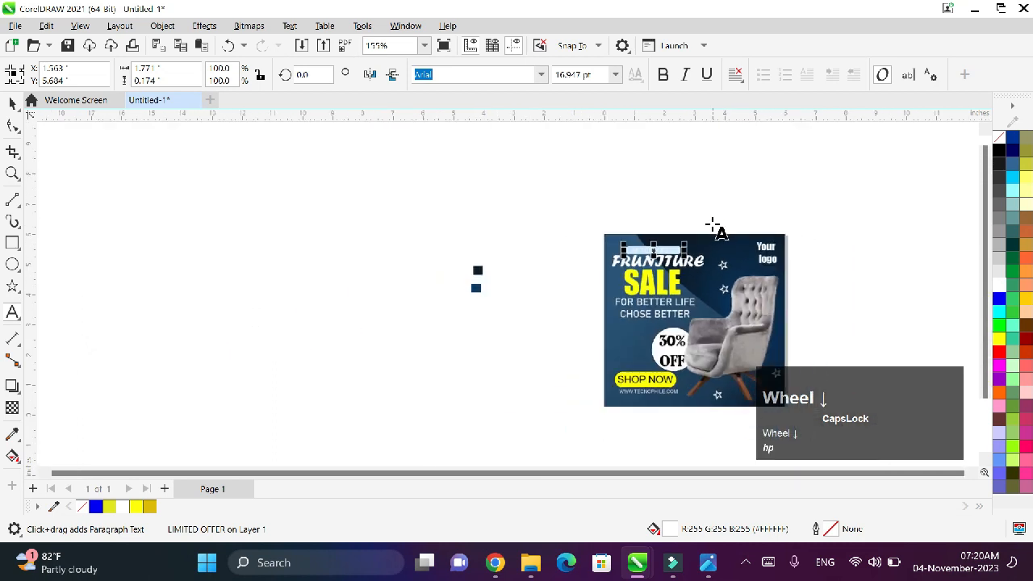
left_click(972, 473)
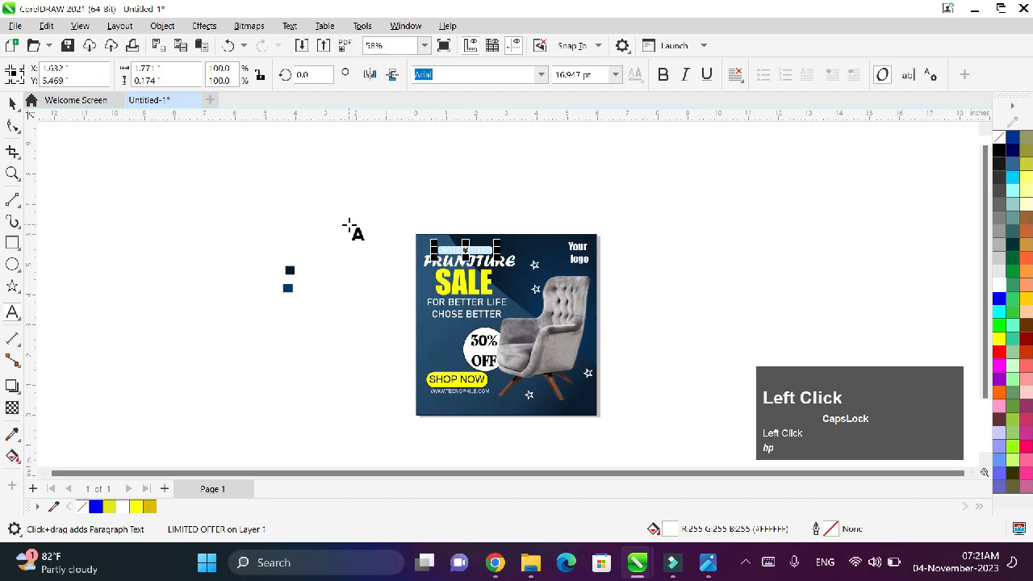
left_click(12, 104)
left_click(637, 342)
Delete the two dark blue colour sample squares beside the page.
scroll(638, 342, "down", 2)
scroll(638, 342, "up", 1)
left_click_drag(301, 258, 363, 325)
key("Delete")
scroll(570, 376, "up", 3)
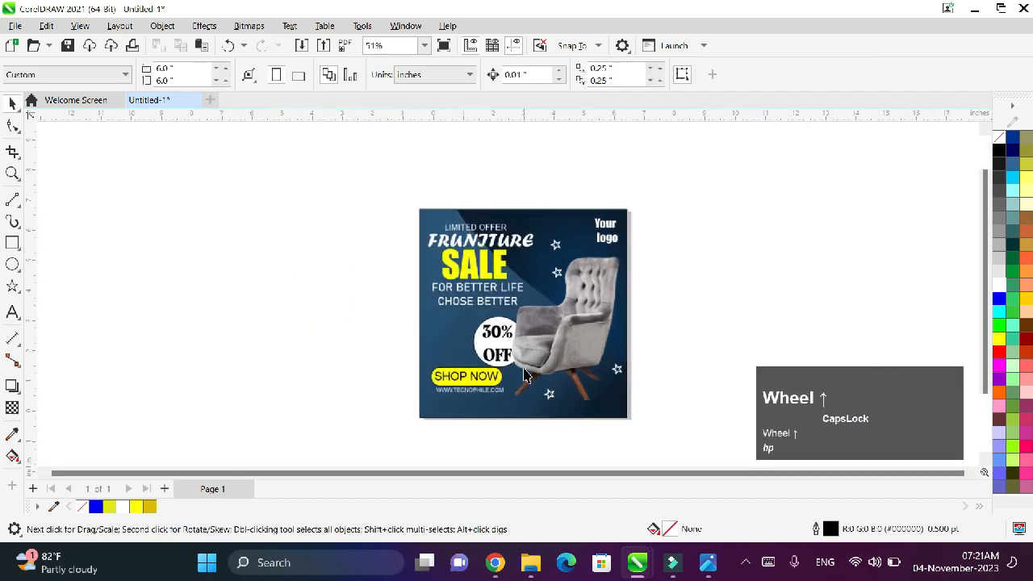
left_click(752, 291)
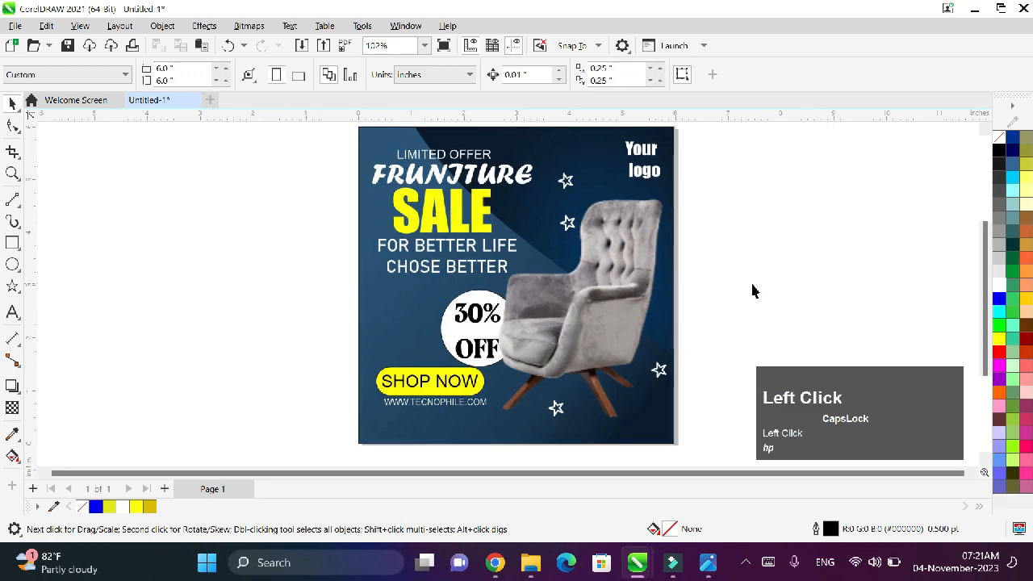